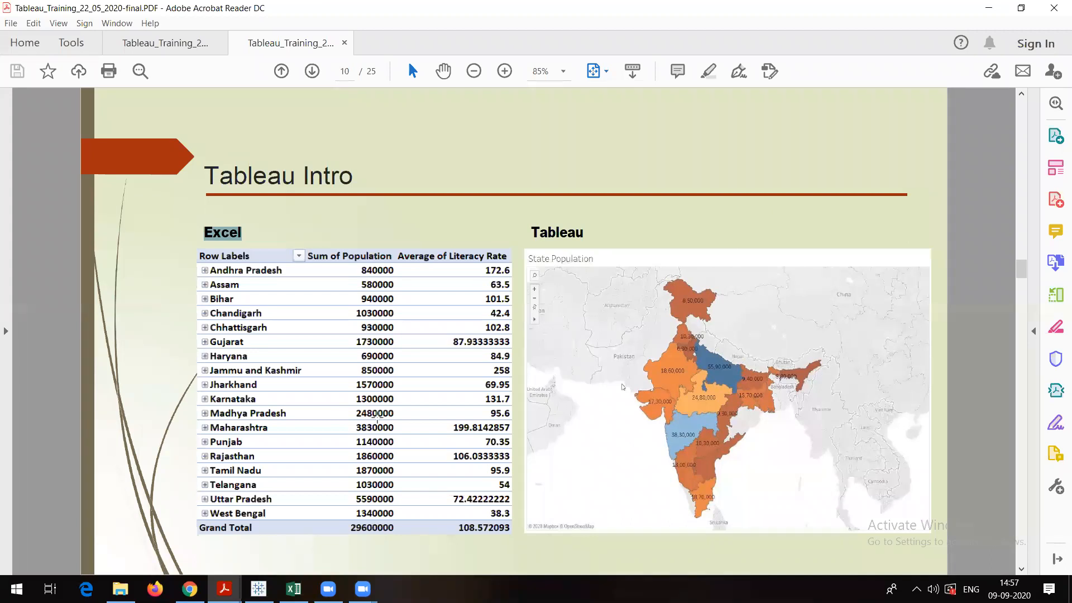
Switch to the Demographic_Details workbook in Excel and widen columns A to D to show their full contents.
click(293, 589)
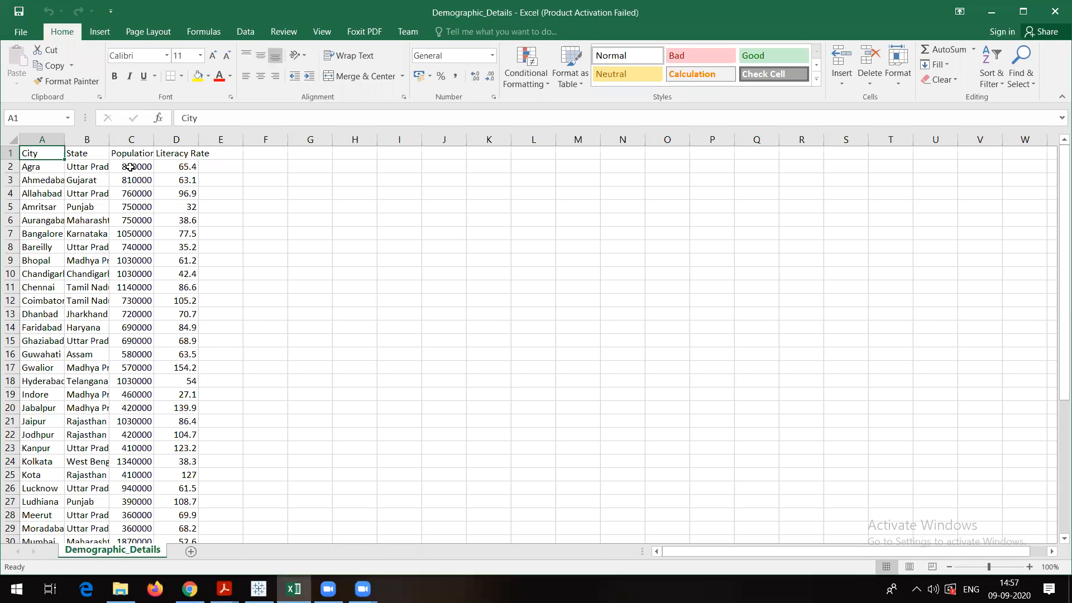
drag(64, 139, 395, 139)
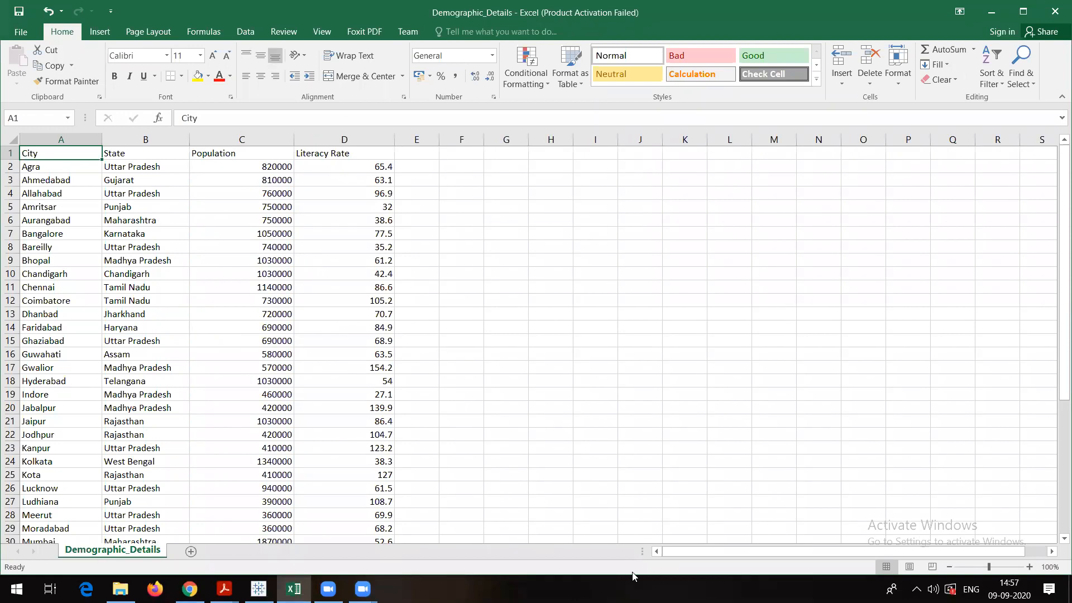
Mark the City, State, Population and Literacy Rate headers and sample city and state entries with the annotation pen, and clear the markings.
key(alt+Tab)
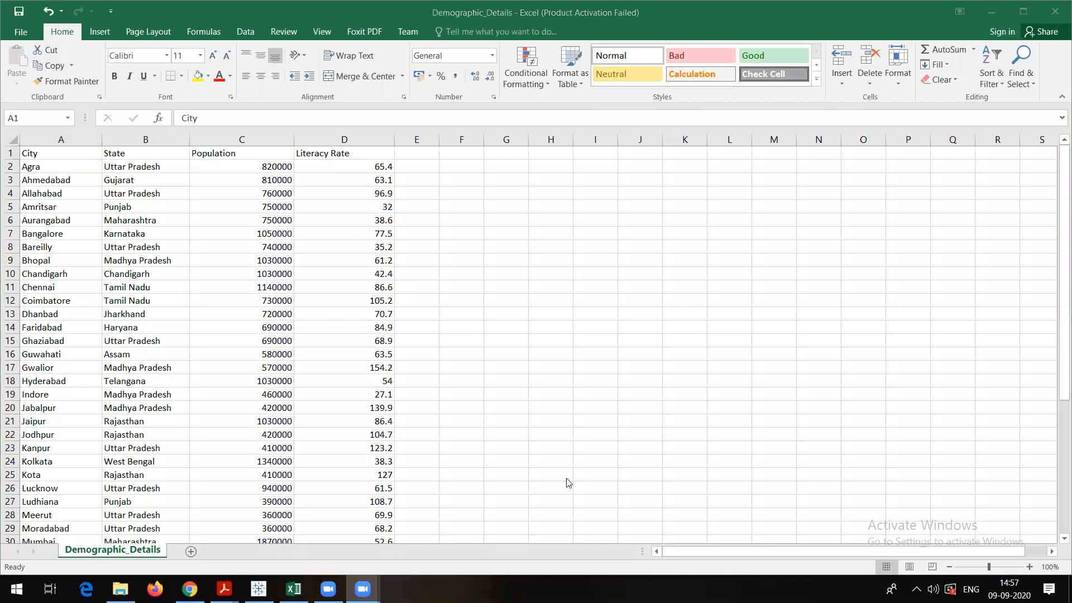
mouse_move(39, 133)
mouse_down()
mouse_move(57, 152)
mouse_move(116, 132)
mouse_move(95, 146)
mouse_up()
mouse_move(229, 134)
mouse_down()
mouse_move(245, 147)
mouse_move(321, 141)
mouse_move(289, 146)
mouse_up()
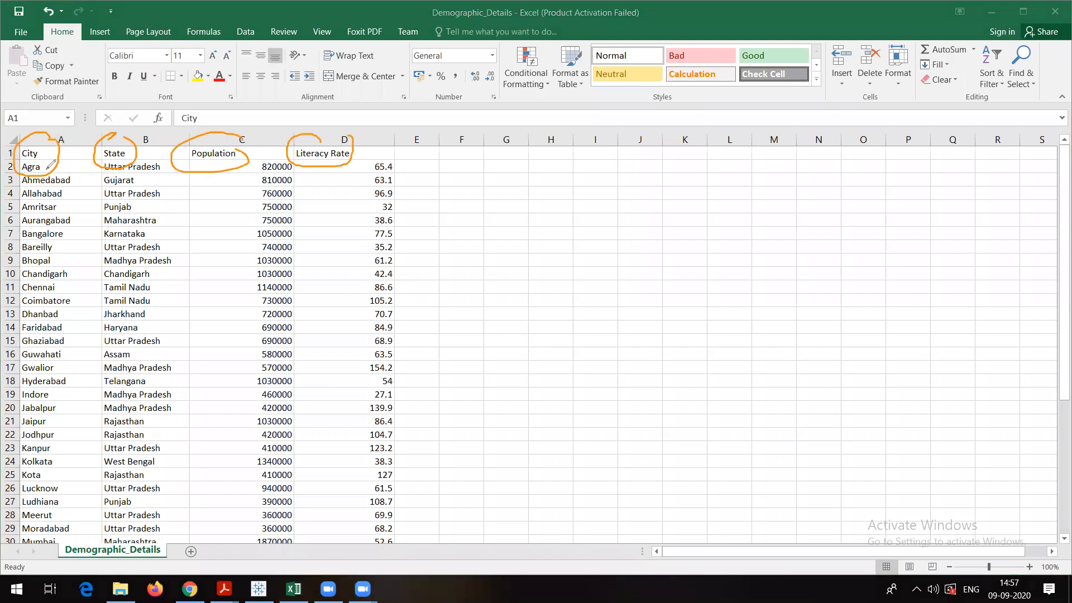
mouse_move(44, 169)
mouse_down()
mouse_move(74, 155)
mouse_move(76, 200)
mouse_up()
drag(102, 161, 125, 158)
drag(199, 318, 166, 342)
mouse_move(171, 393)
mouse_down()
mouse_move(186, 363)
mouse_move(192, 396)
mouse_up()
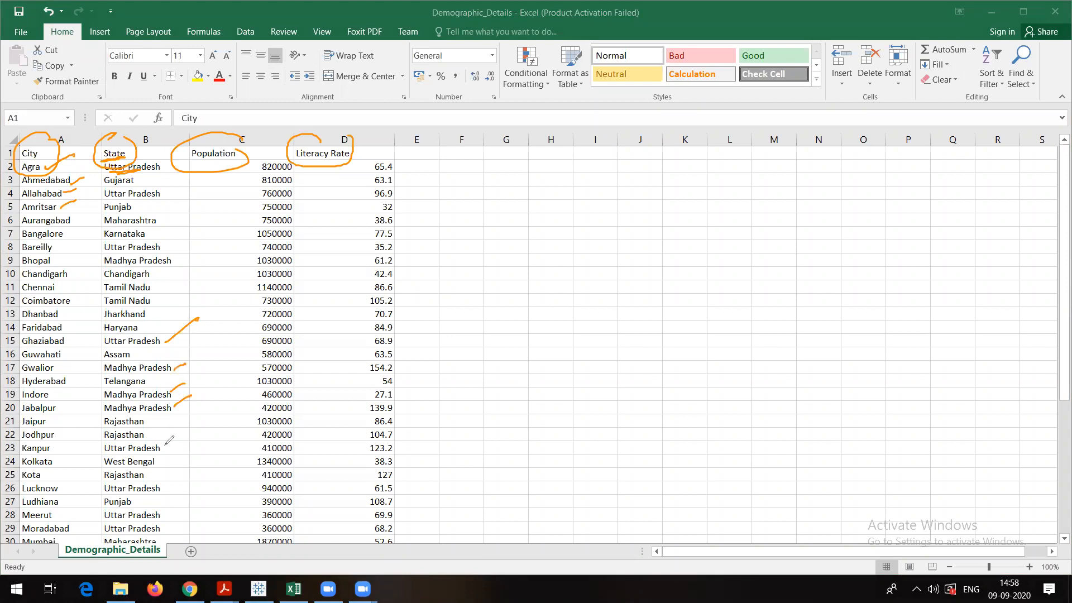
drag(162, 450, 178, 438)
drag(161, 490, 187, 475)
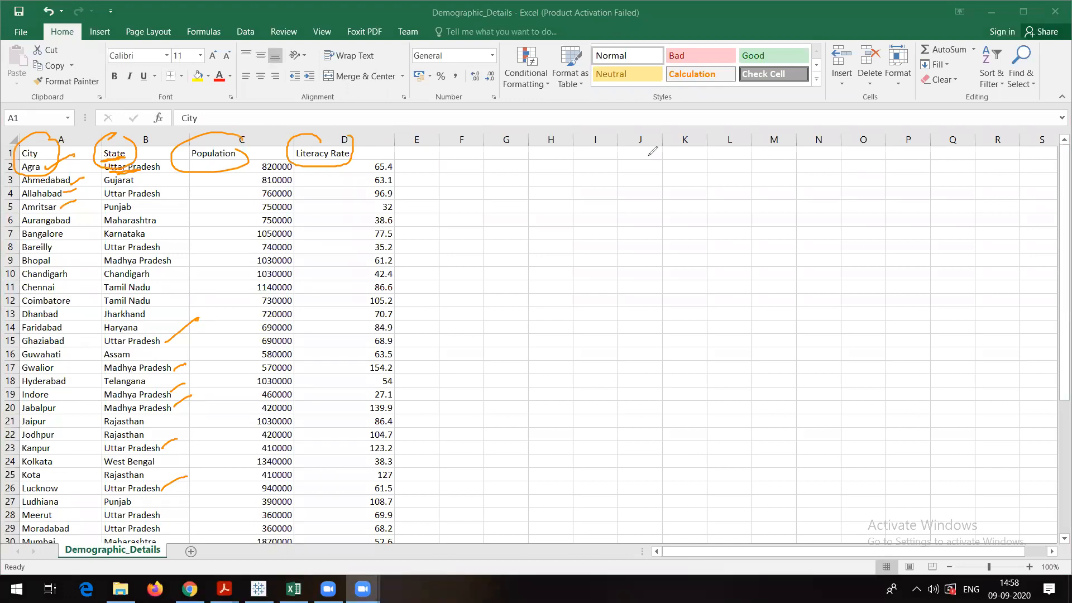
click(755, 92)
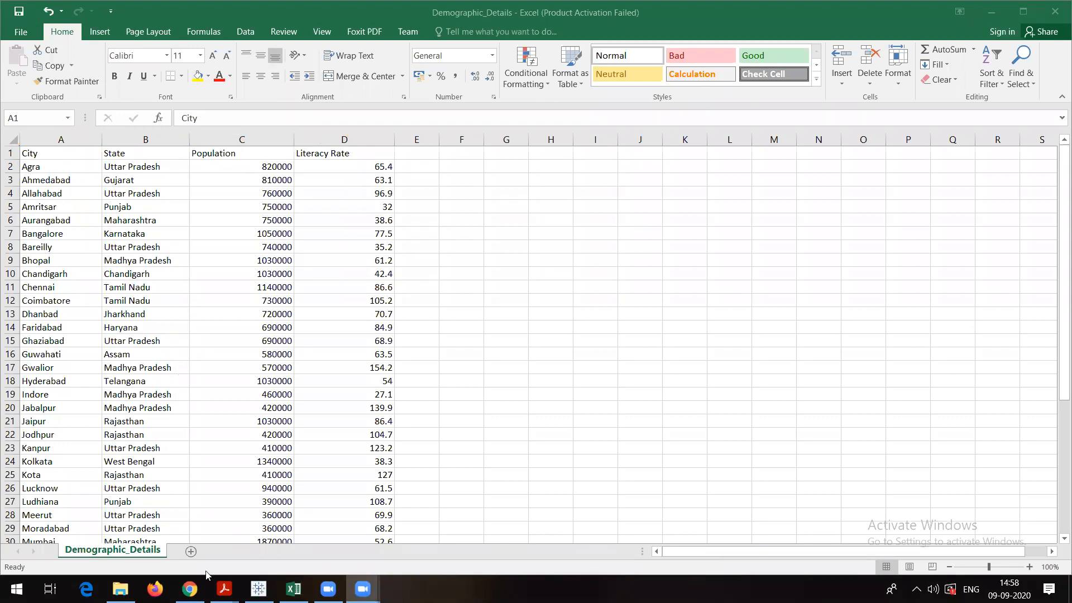
Switch to the Tableau training PDF in Acrobat Reader and review the Tableau vs Excel task list on page 11.
mouse_move(211, 581)
click(300, 533)
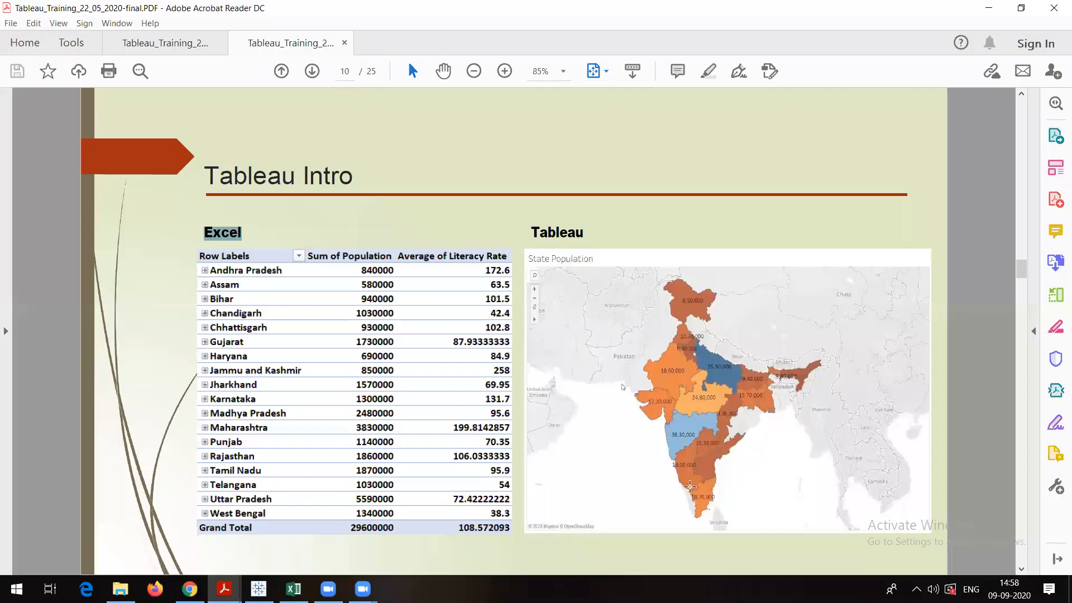
click(1022, 568)
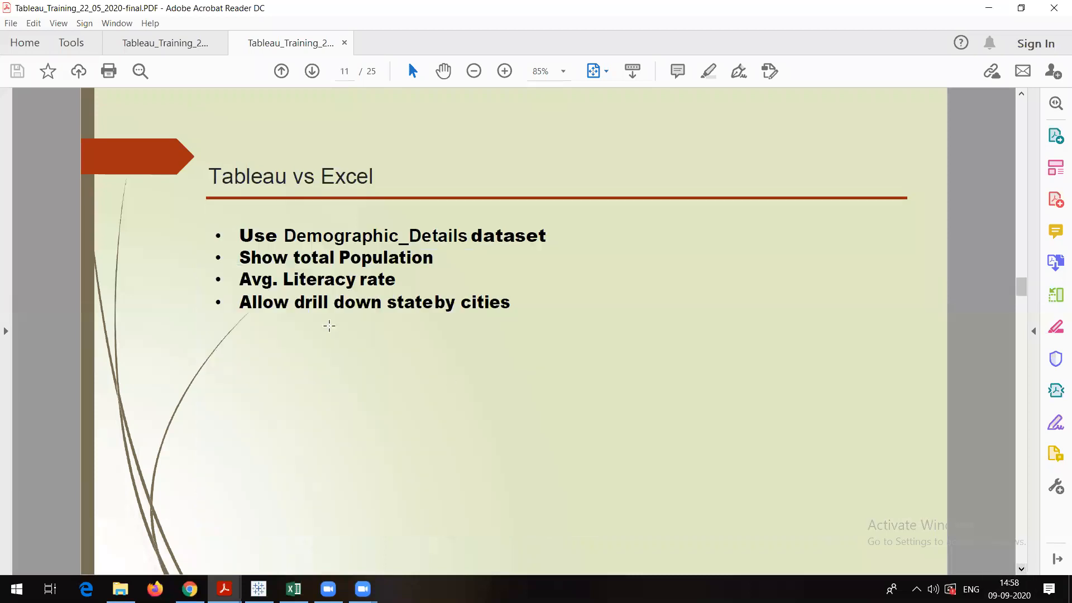
drag(239, 257, 251, 257)
drag(345, 255, 403, 273)
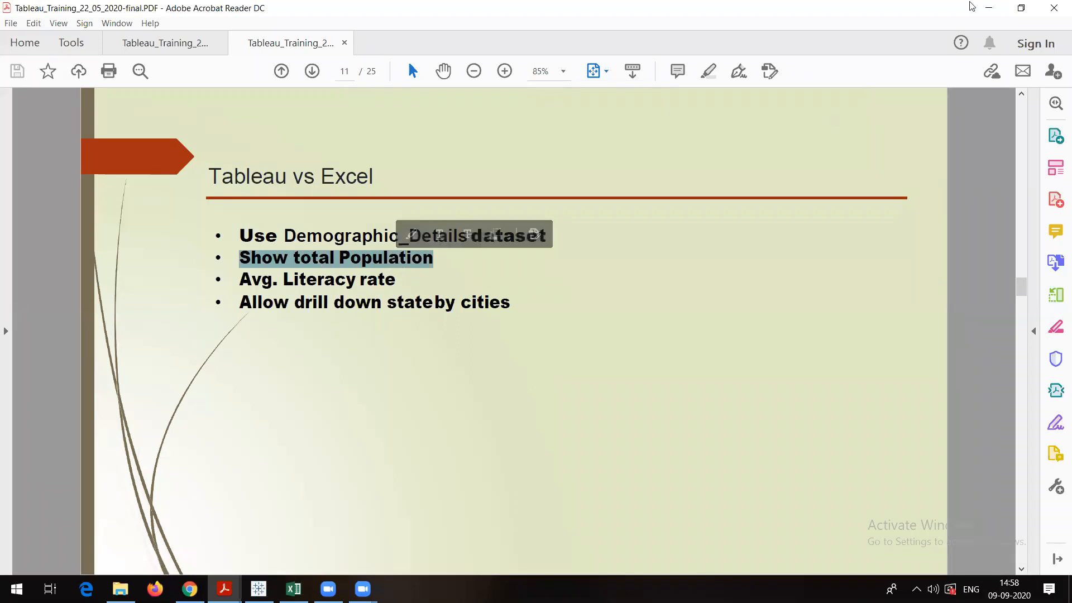
click(988, 7)
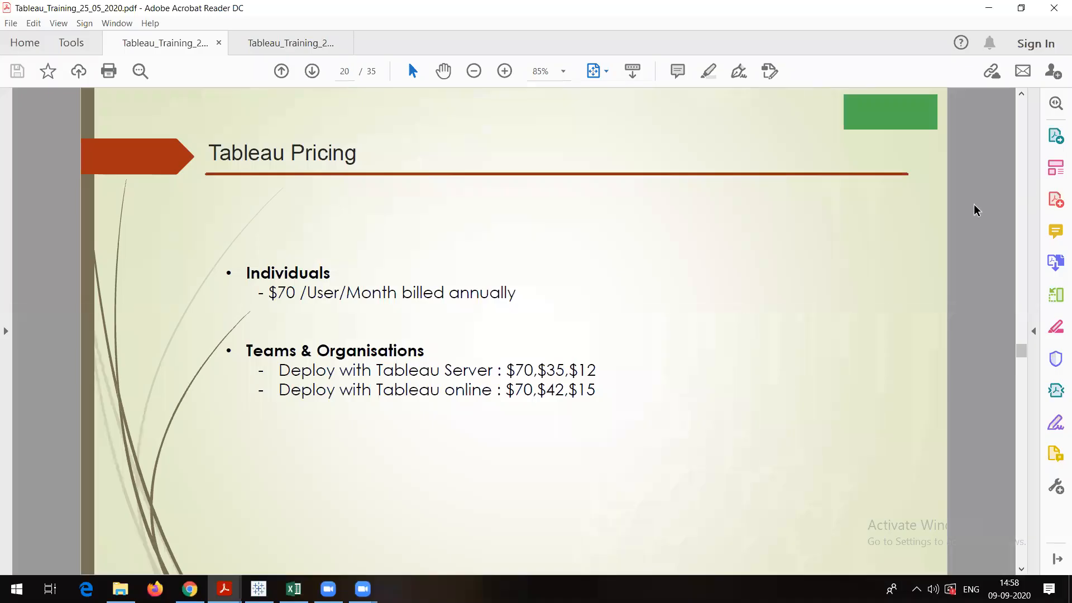
Go to page 10 of Tableau_Training_25_05_2020.pdf and review its Tableau vs Excel requirements alongside the preceding Excel and Tableau example.
drag(1023, 312, 1014, 221)
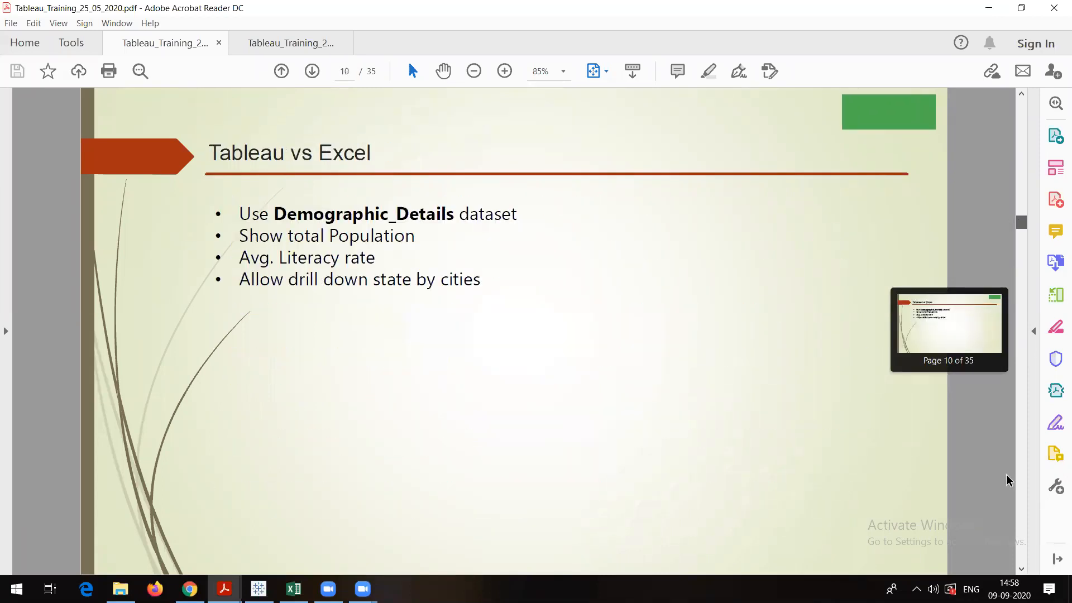
scroll(1008, 480, up, 2)
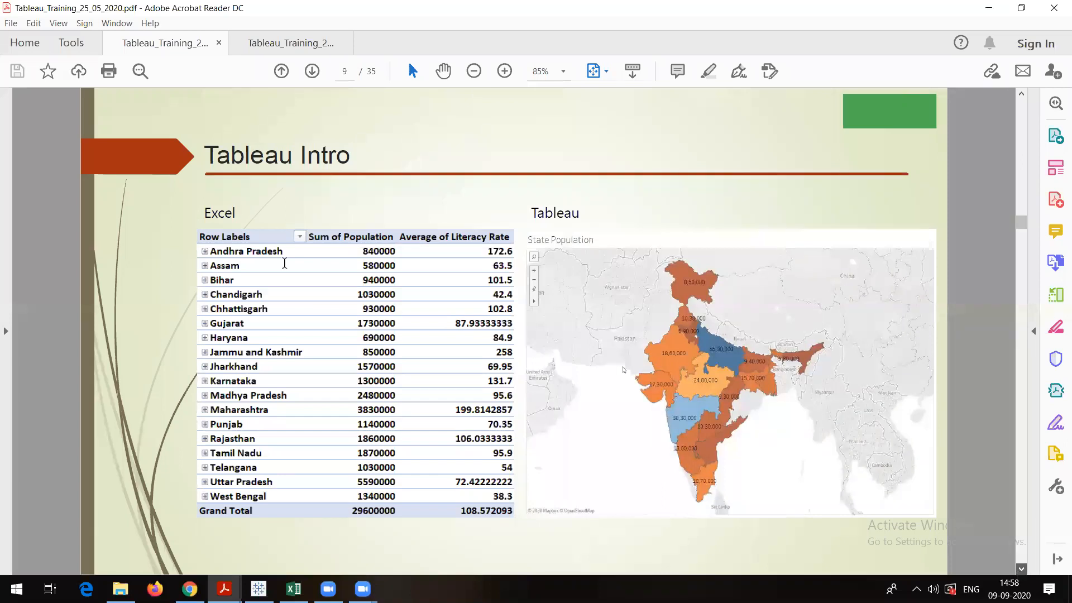
scroll(248, 234, down, 1)
drag(239, 234, 310, 246)
drag(438, 268, 346, 361)
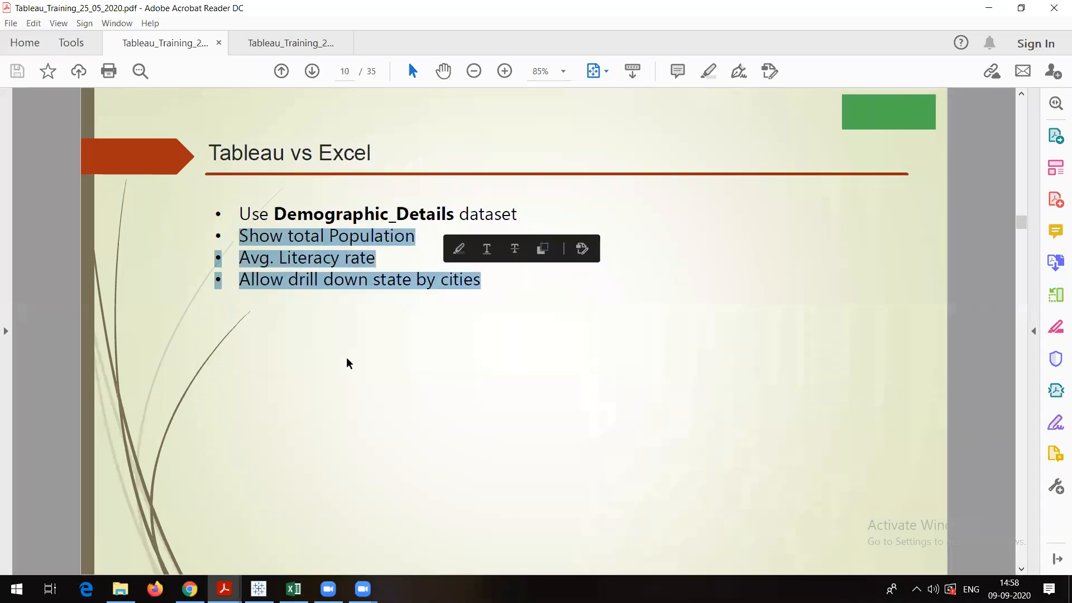
click(338, 420)
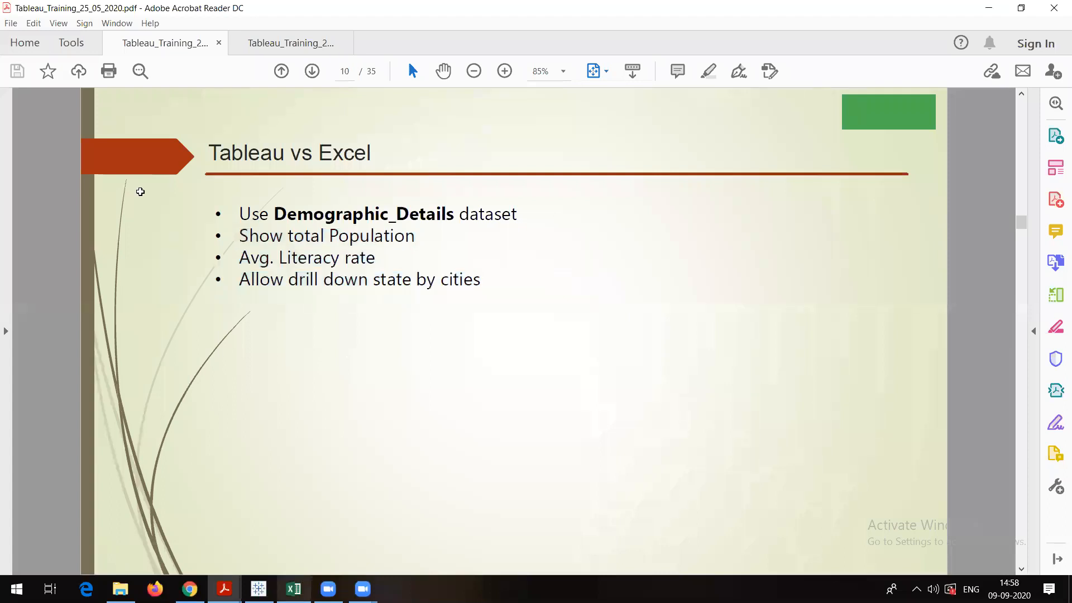
Switch to the Demographic_Details workbook in Excel and look over the city-level data from cell A2.
key(alt+Tab)
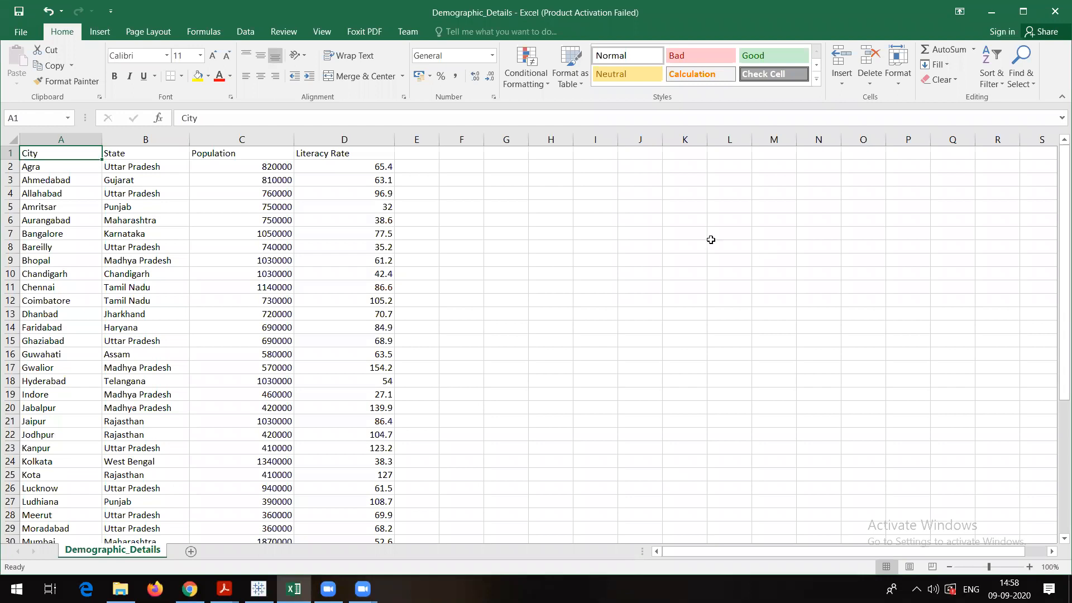
click(644, 162)
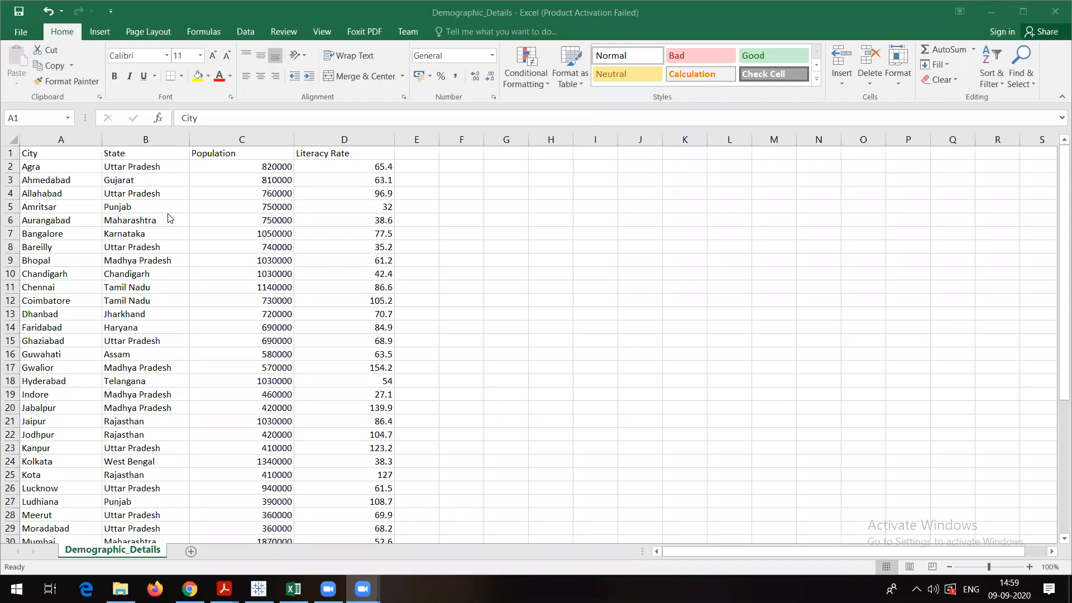
click(103, 182)
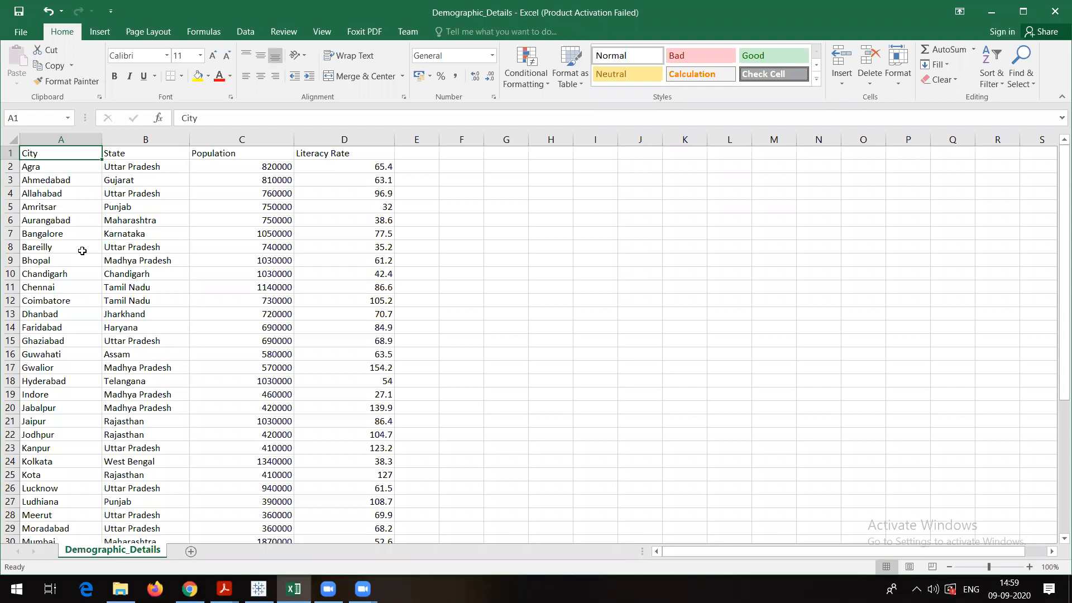
click(71, 170)
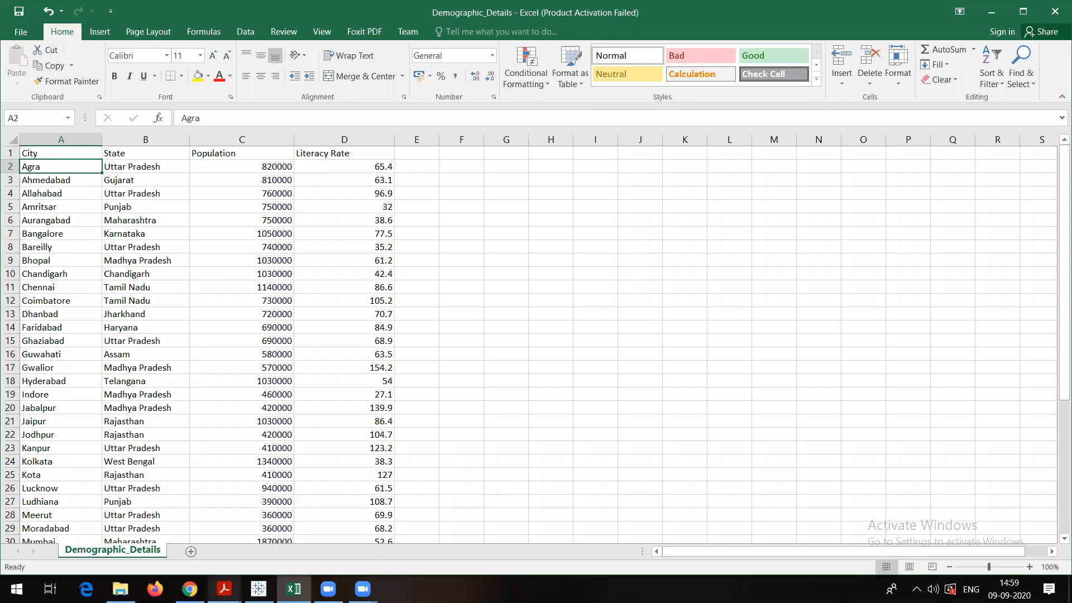
Switch back to the PDF in Acrobat Reader and review the total population, average literacy rate and state-by-cities drill-down requirements.
click(224, 589)
click(195, 540)
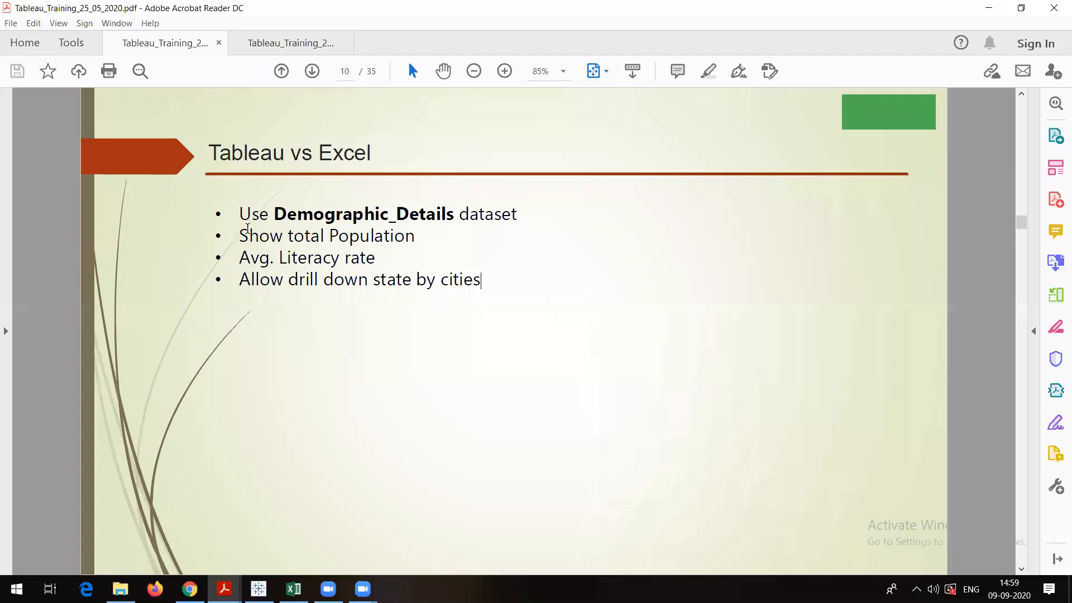
drag(250, 232, 376, 256)
click(310, 309)
drag(246, 279, 318, 278)
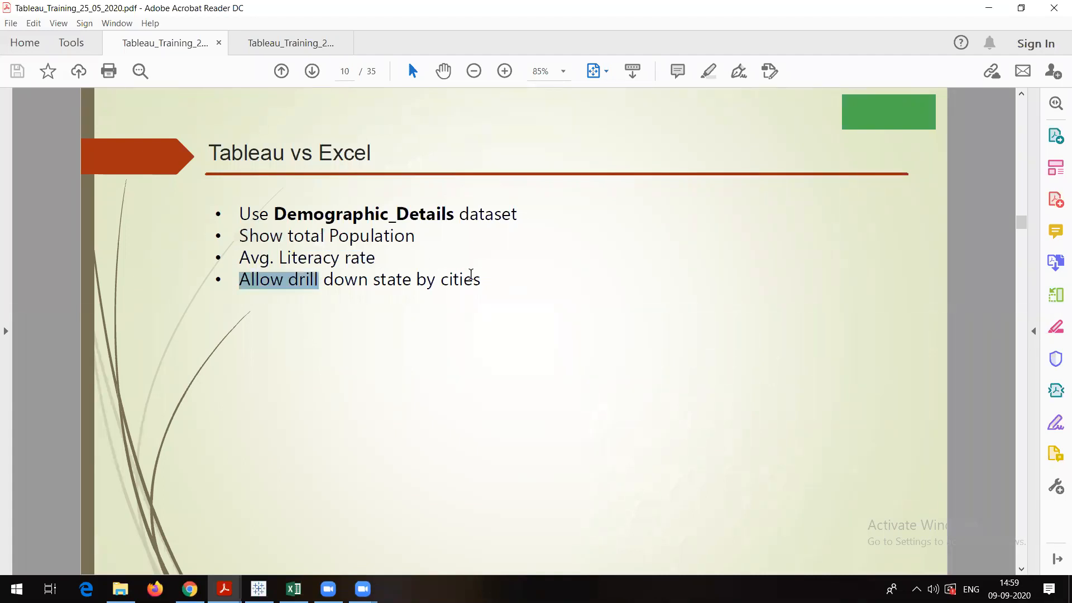
drag(471, 275, 481, 280)
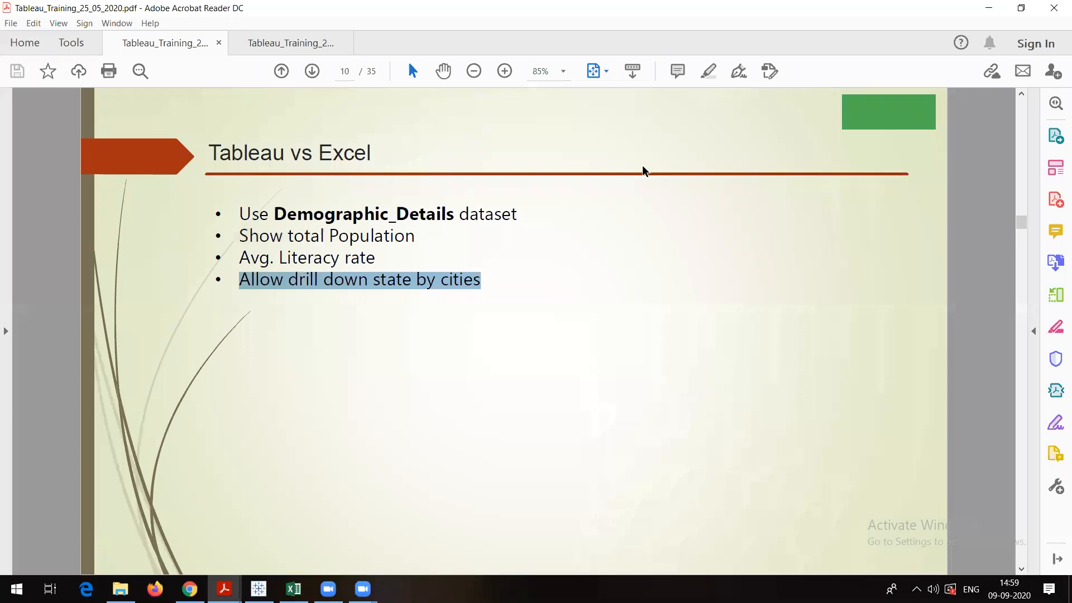
Return to the Demographic_Details workbook in Excel, keep cell A2 selected within the data, and display the commands for inserting objects.
click(988, 7)
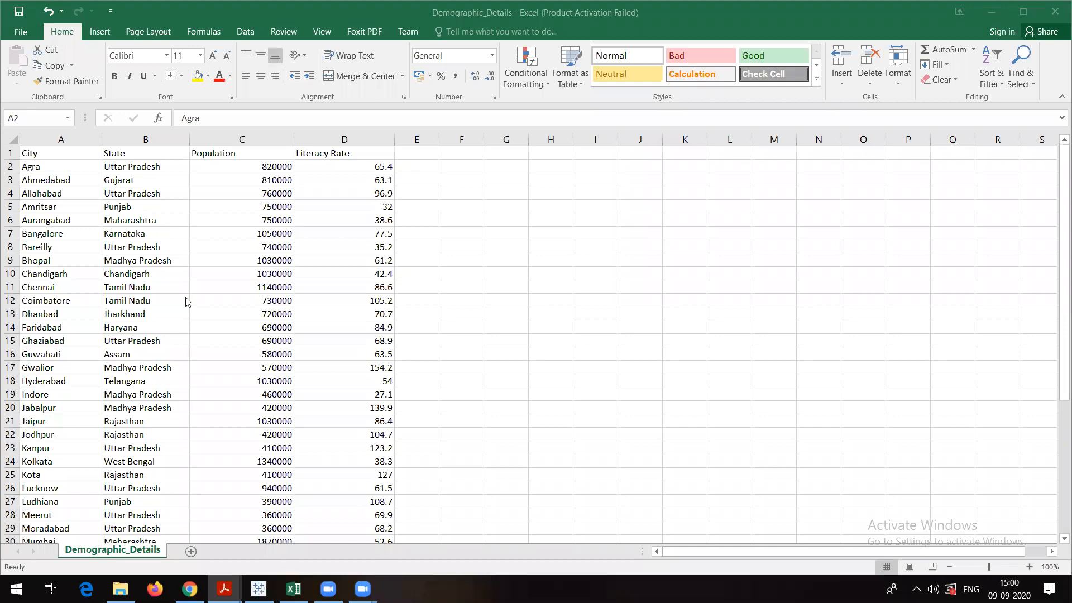
click(115, 196)
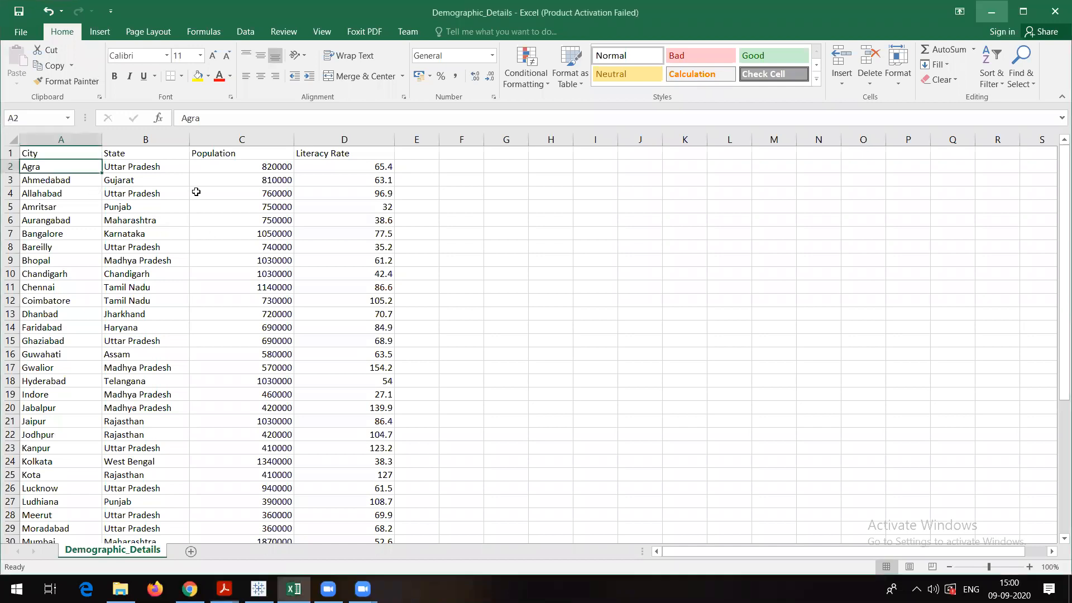
click(116, 165)
click(62, 165)
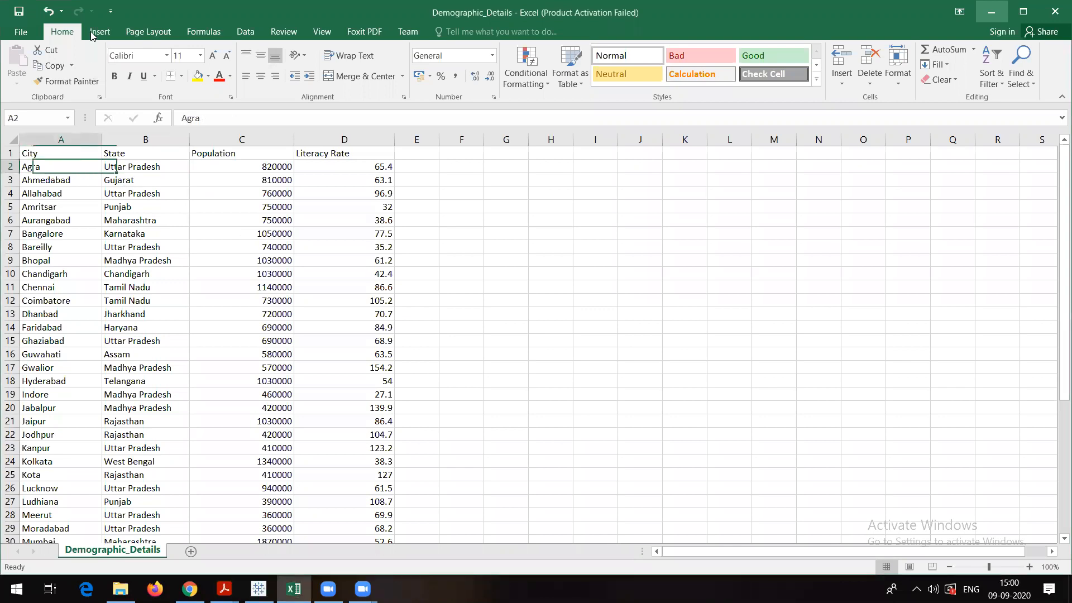
click(95, 34)
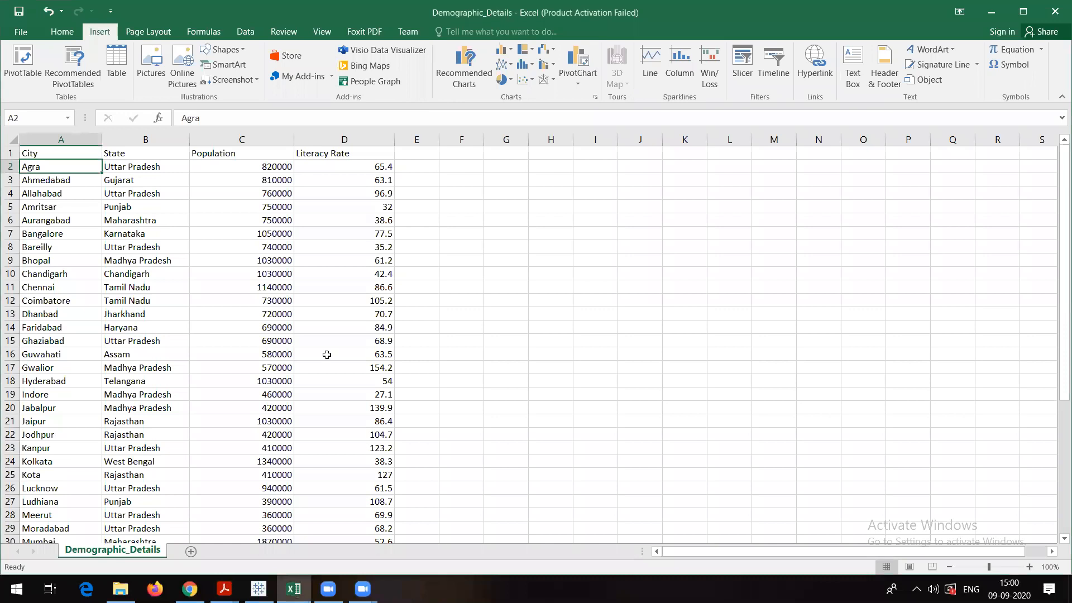
Circle the PivotTable command and the Insert heading with the annotation pen, and clear the markings.
click(89, 43)
drag(105, 16, 112, 12)
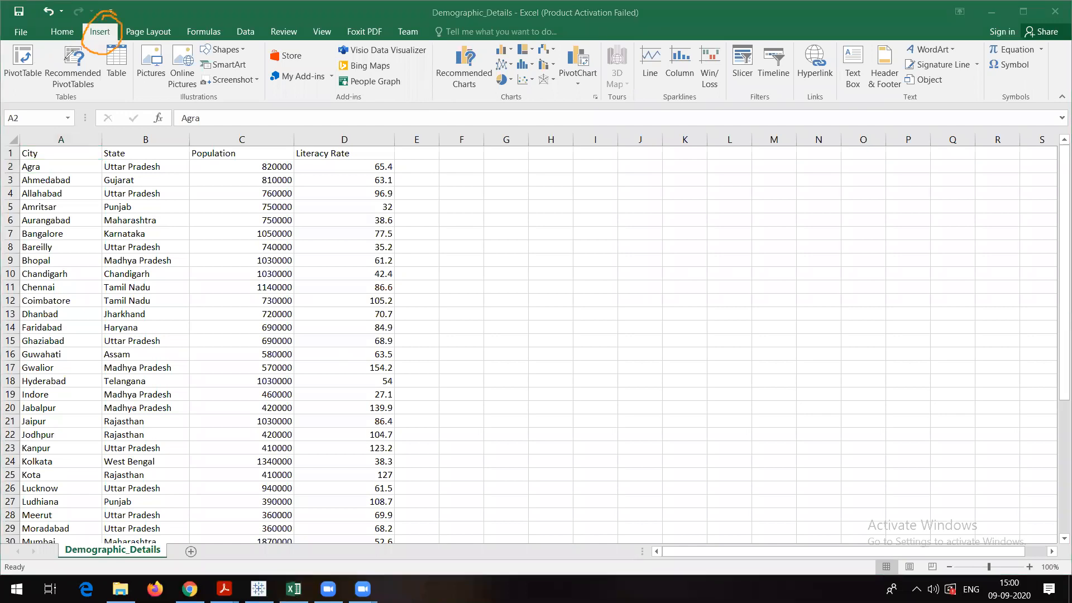
mouse_move(34, 39)
mouse_down()
mouse_move(12, 92)
mouse_move(24, 91)
mouse_move(4, 68)
mouse_move(38, 35)
mouse_move(33, 87)
mouse_up()
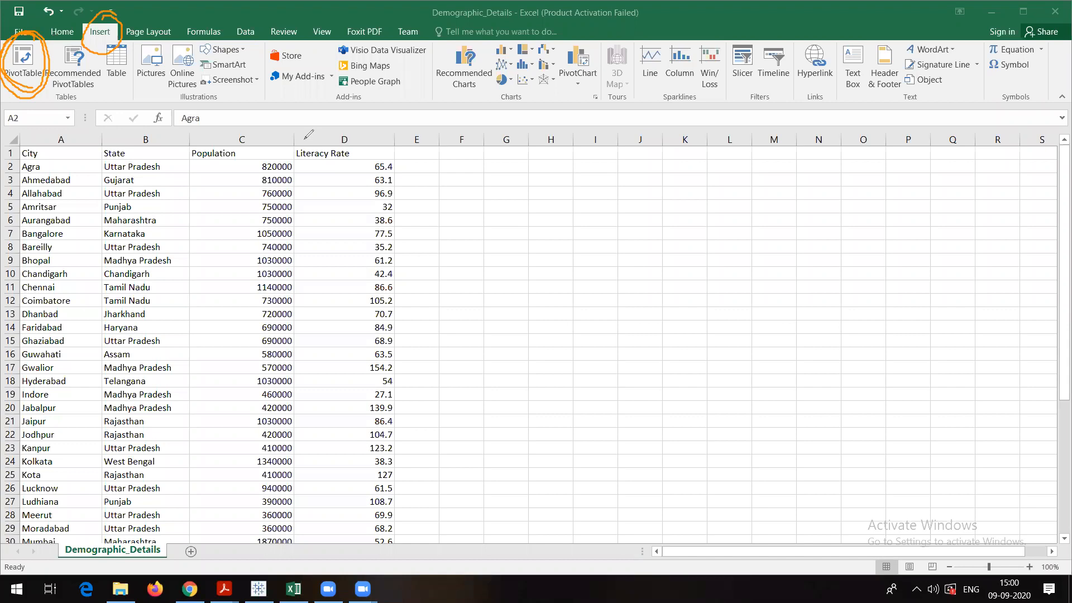
click(775, 55)
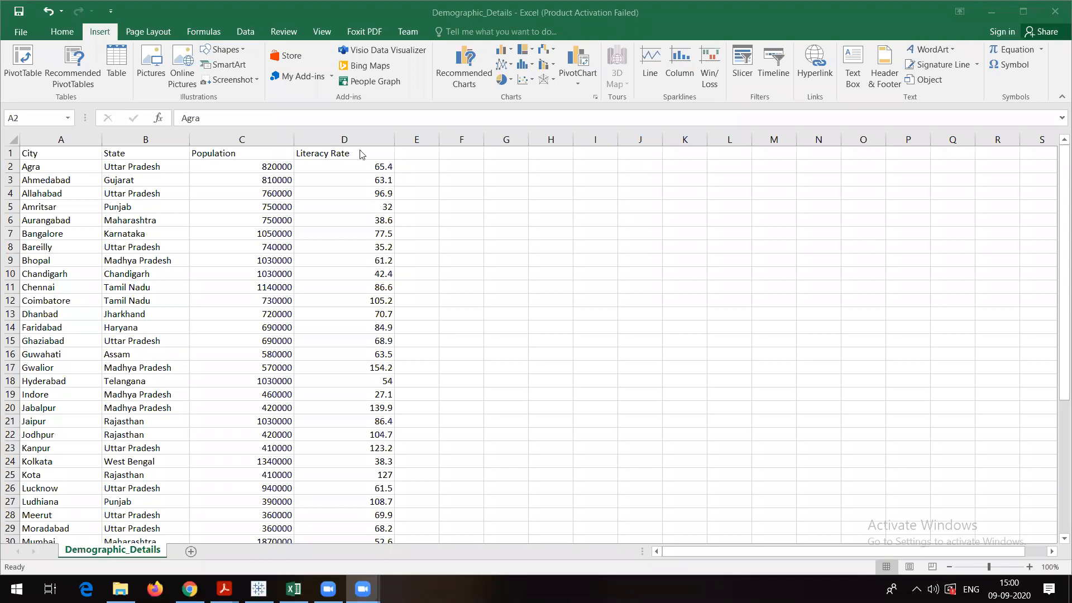
Start a PivotTable from the range Demographic_Details!$A$1:$D$44 and move its settings dialog clear of the data.
click(98, 35)
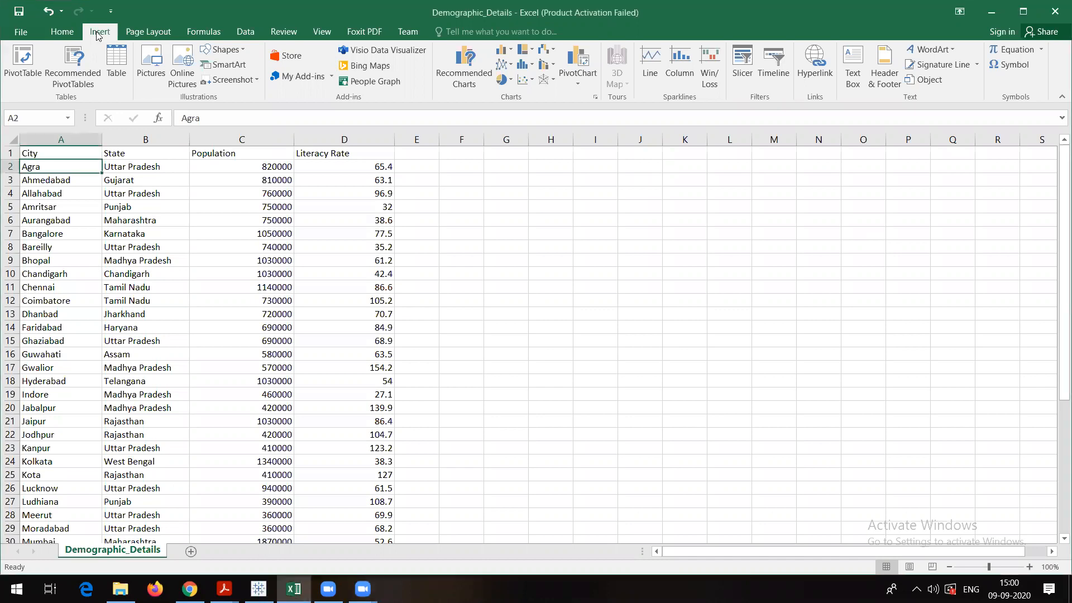
click(23, 65)
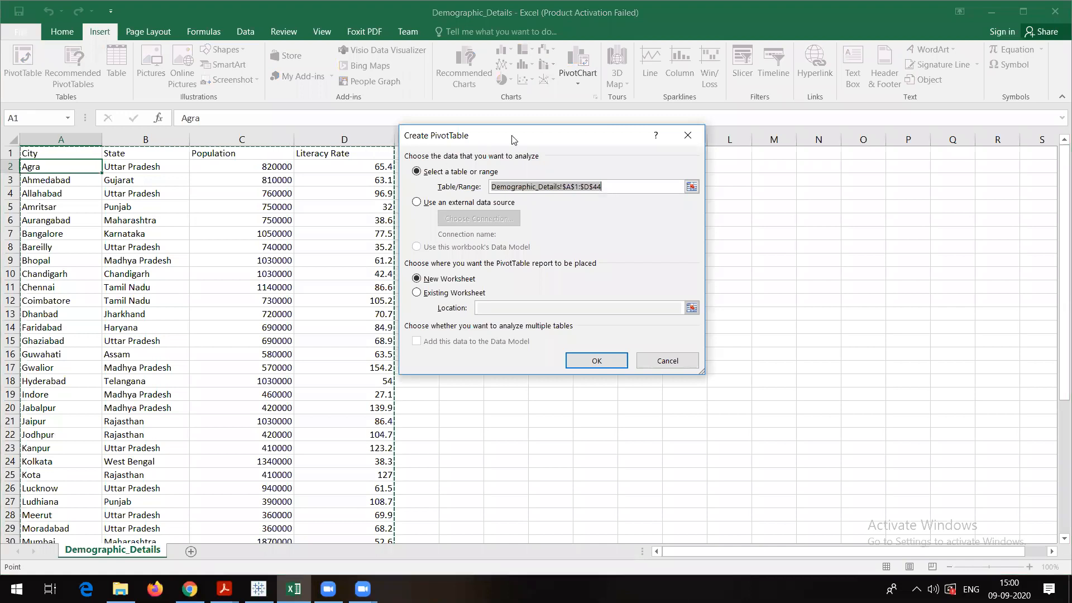
drag(511, 135, 496, 177)
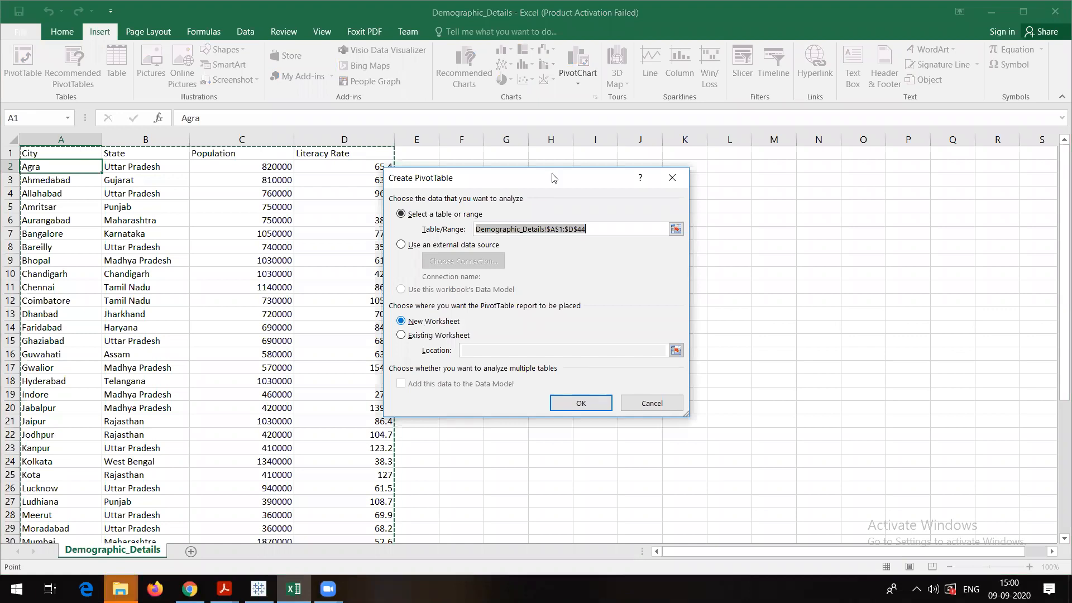
drag(550, 180, 619, 180)
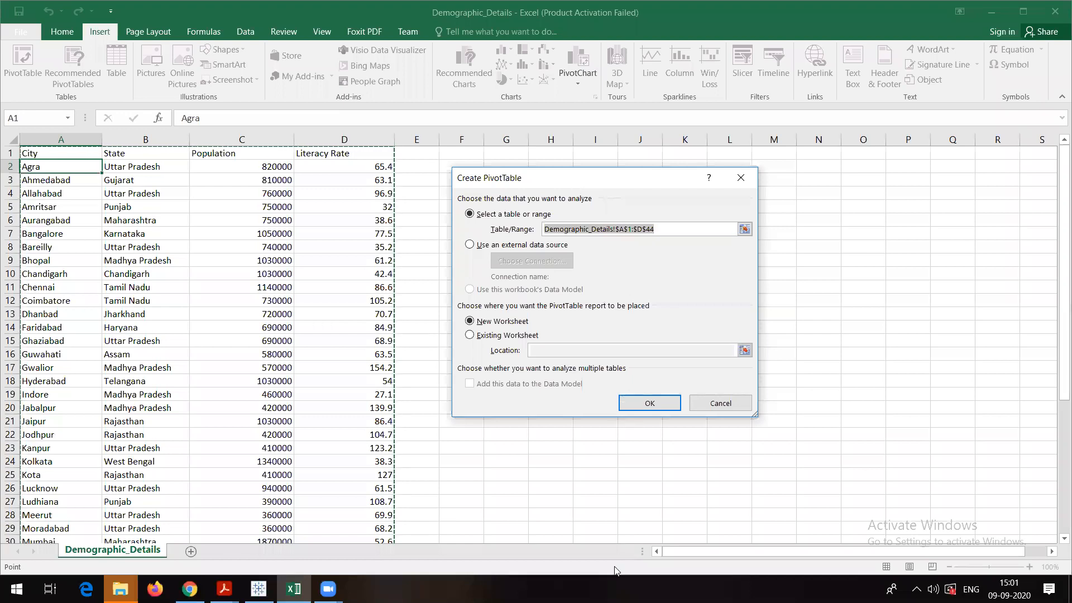
Mark the New Worksheet option and the data range's edge with the annotation pen, and clear the markings.
click(642, 493)
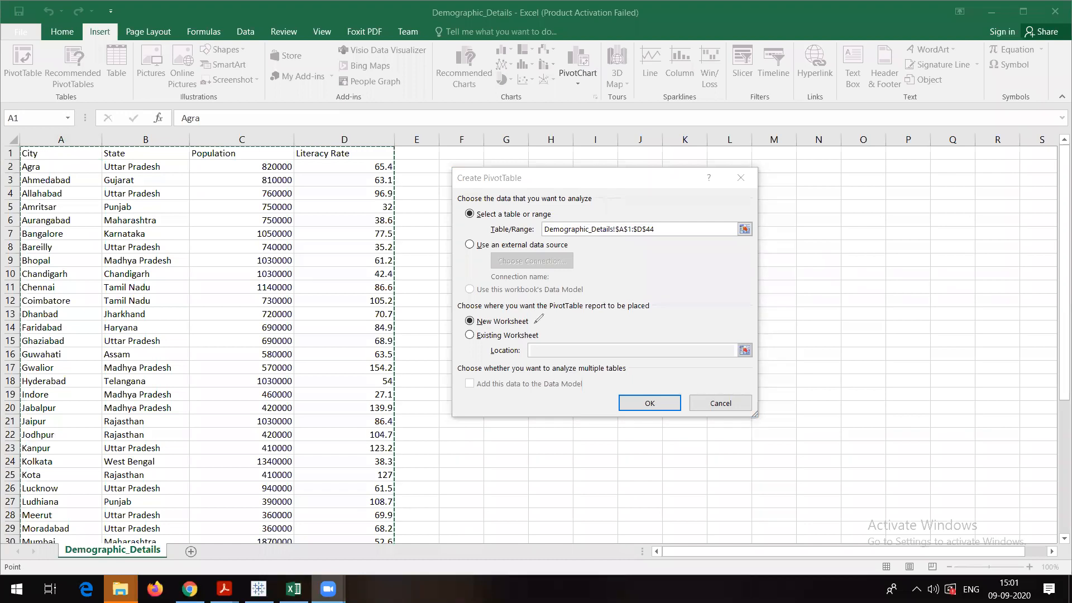
mouse_move(579, 299)
mouse_down()
mouse_move(534, 321)
mouse_move(560, 307)
mouse_up()
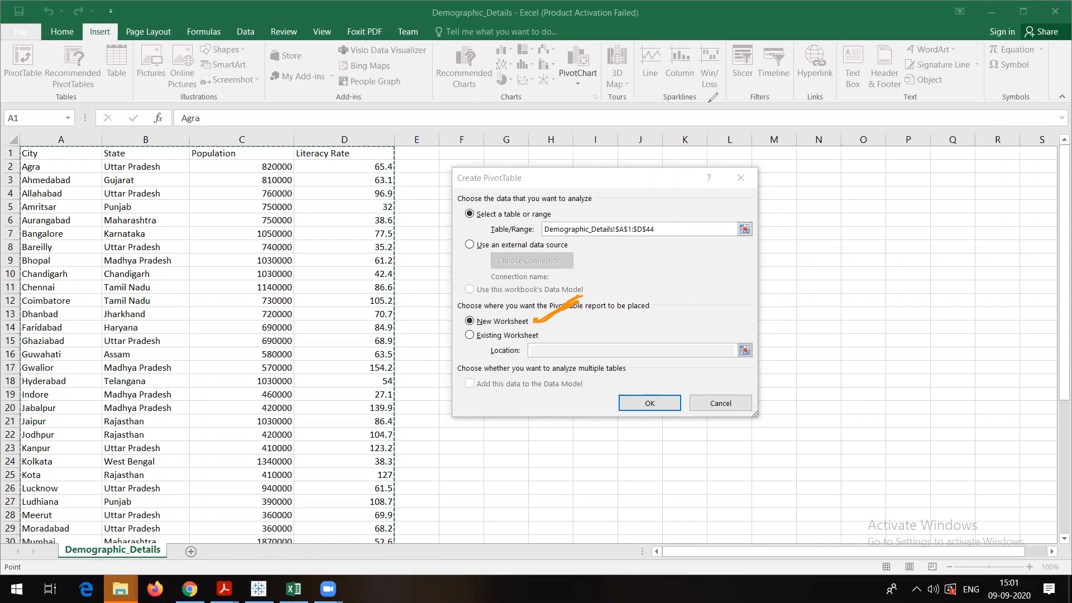
click(741, 101)
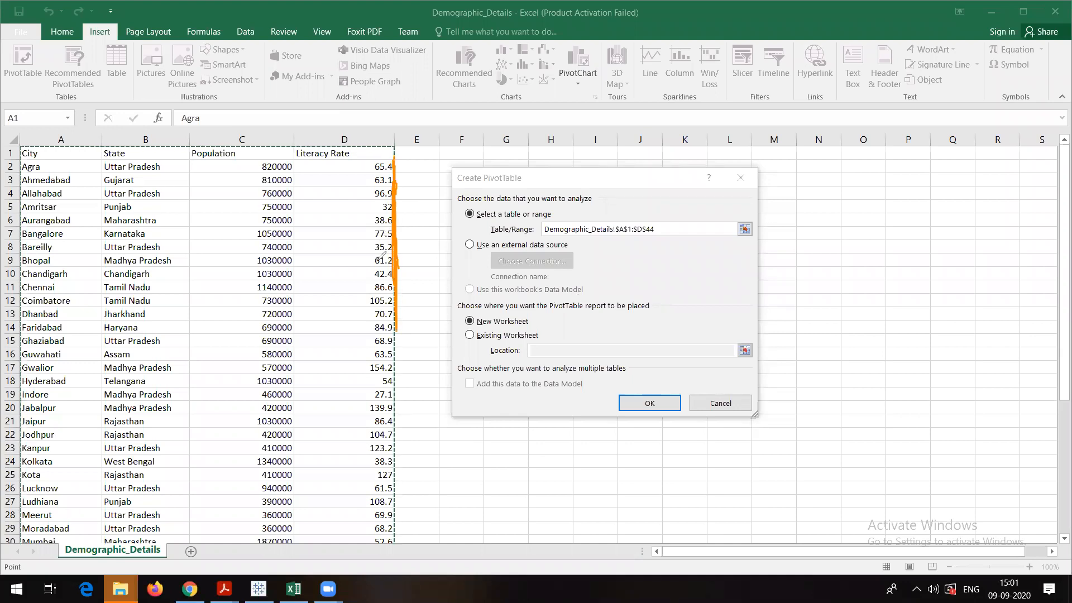
click(698, 96)
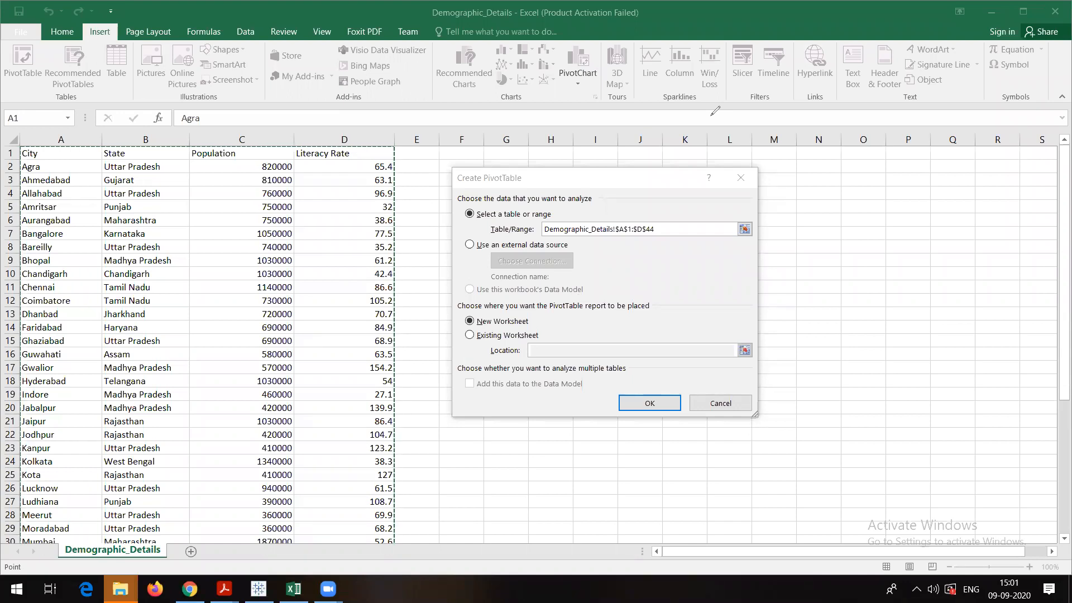
click(778, 66)
Create the PivotTable on a new worksheet.
drag(665, 177, 662, 171)
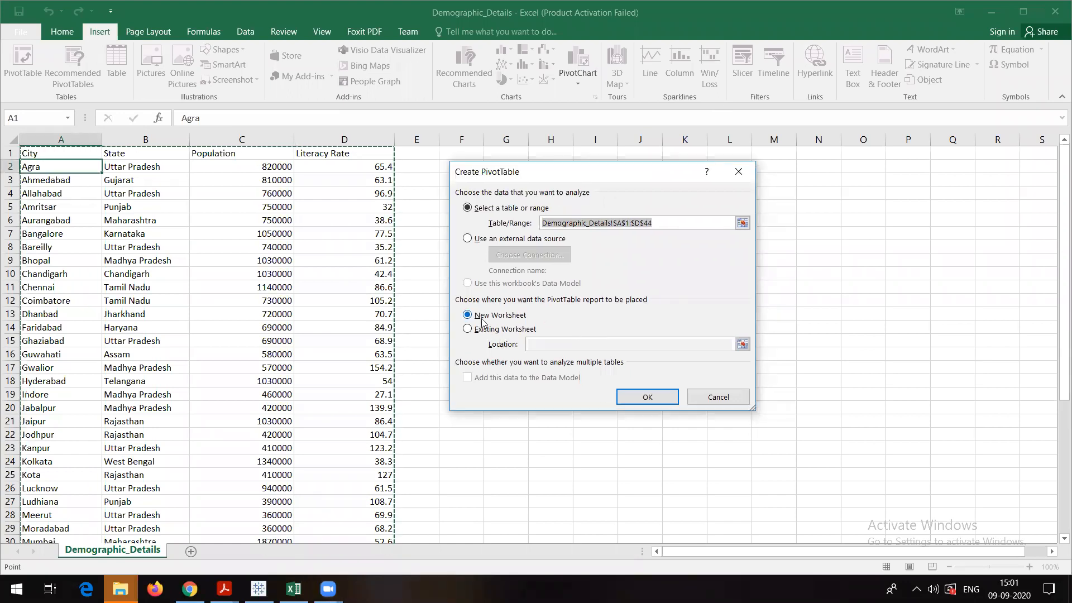
click(652, 398)
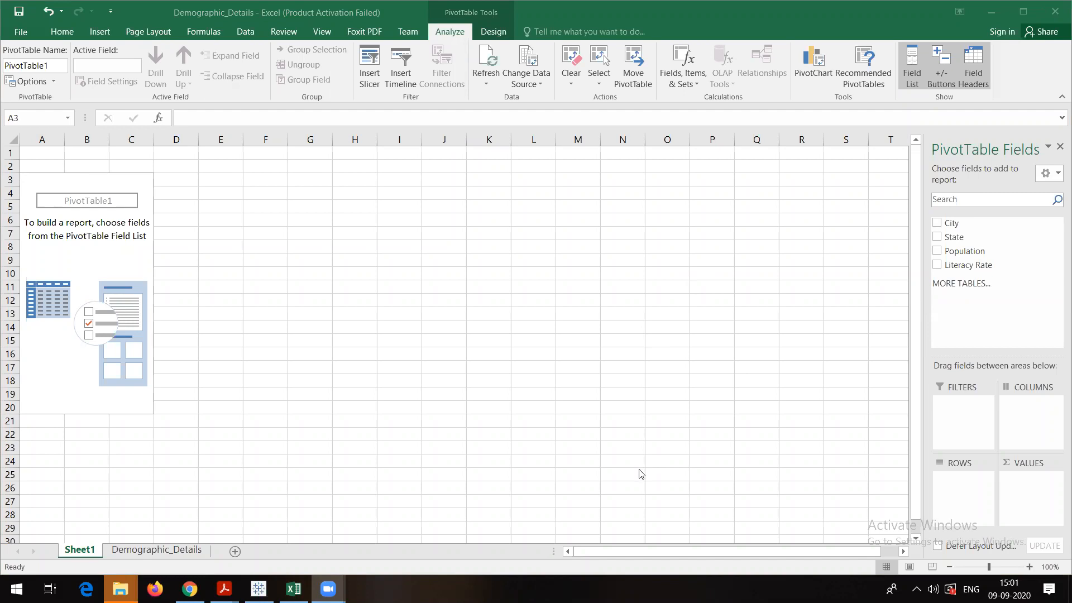
Annotate the list of available fields and the Filters, Columns, Rows and Values areas with circles and tick marks.
mouse_move(1002, 337)
mouse_down()
mouse_move(885, 434)
mouse_move(958, 516)
mouse_move(1033, 508)
mouse_move(1067, 400)
mouse_move(1013, 353)
mouse_up()
drag(939, 406, 1037, 399)
drag(936, 487, 1028, 472)
mouse_move(965, 166)
mouse_down()
mouse_move(921, 250)
mouse_move(959, 314)
mouse_move(1040, 248)
mouse_move(936, 165)
mouse_up()
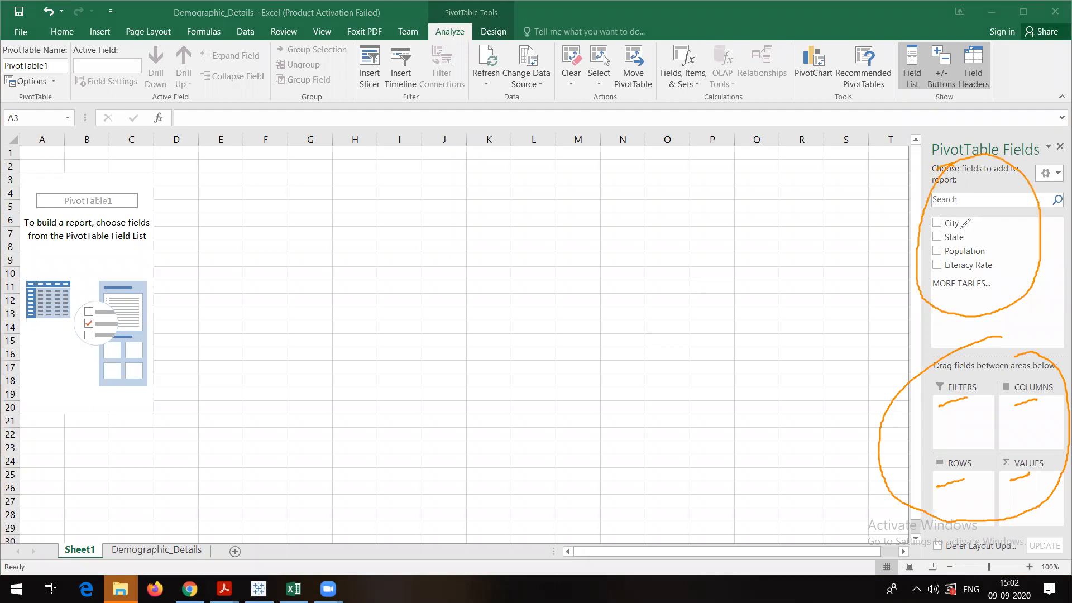
mouse_move(967, 224)
mouse_down()
mouse_move(1000, 210)
mouse_move(1015, 255)
mouse_up()
Circle the empty PivotTable placeholder and the Insert heading, draw arrows to the placeholder, field list and areas, and clear all markings.
mouse_move(93, 171)
mouse_down()
mouse_move(25, 223)
mouse_move(83, 398)
mouse_move(167, 223)
mouse_move(91, 171)
mouse_move(109, 167)
mouse_up()
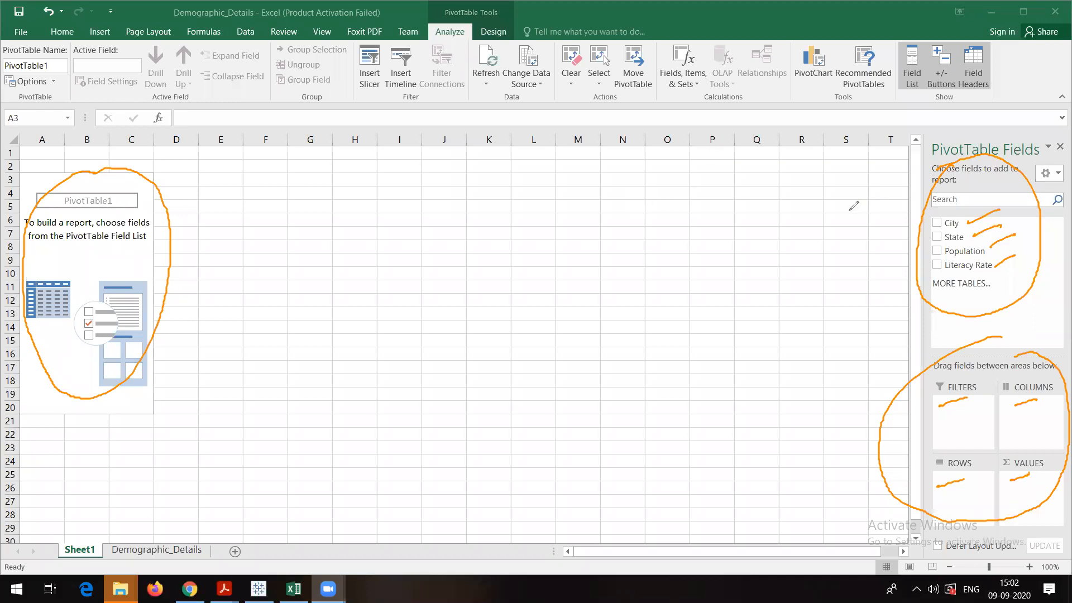
drag(848, 211, 925, 208)
mouse_move(813, 391)
mouse_down()
mouse_move(911, 399)
mouse_move(898, 412)
mouse_up()
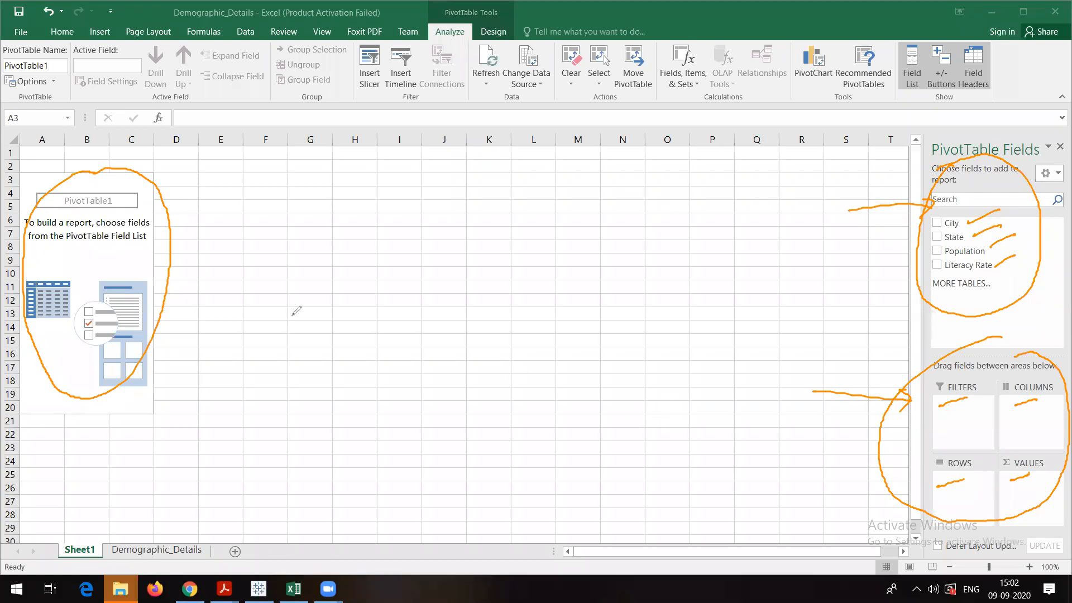
drag(173, 227, 255, 178)
mouse_move(194, 198)
mouse_down()
mouse_move(172, 229)
mouse_move(195, 228)
mouse_up()
mouse_move(100, 17)
mouse_down()
mouse_move(93, 52)
mouse_move(108, 19)
mouse_up()
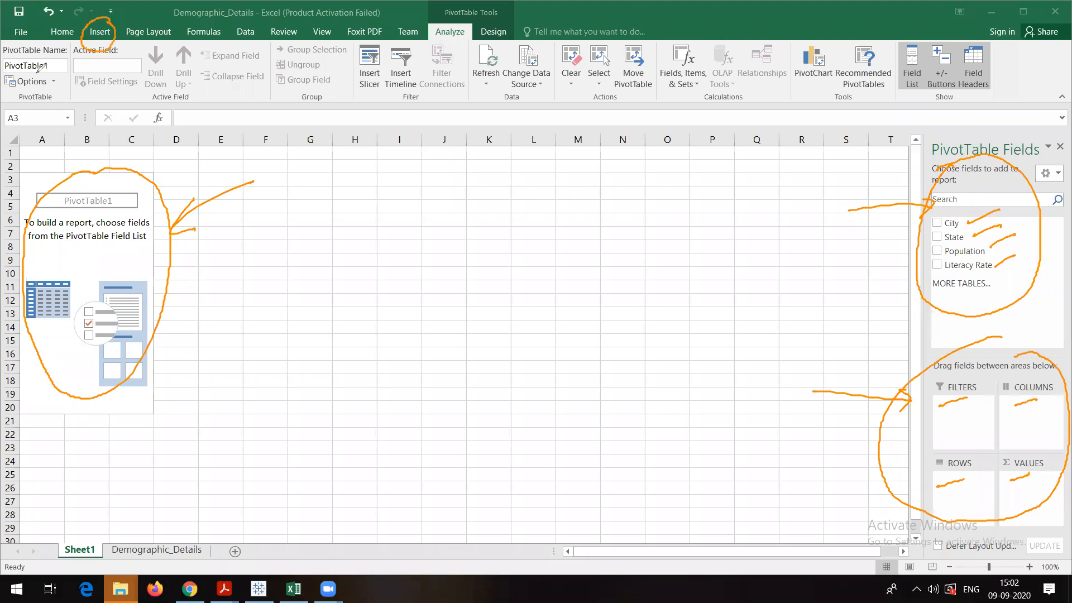
mouse_move(62, 66)
mouse_down()
mouse_move(33, 78)
mouse_move(41, 68)
mouse_up()
click(711, 116)
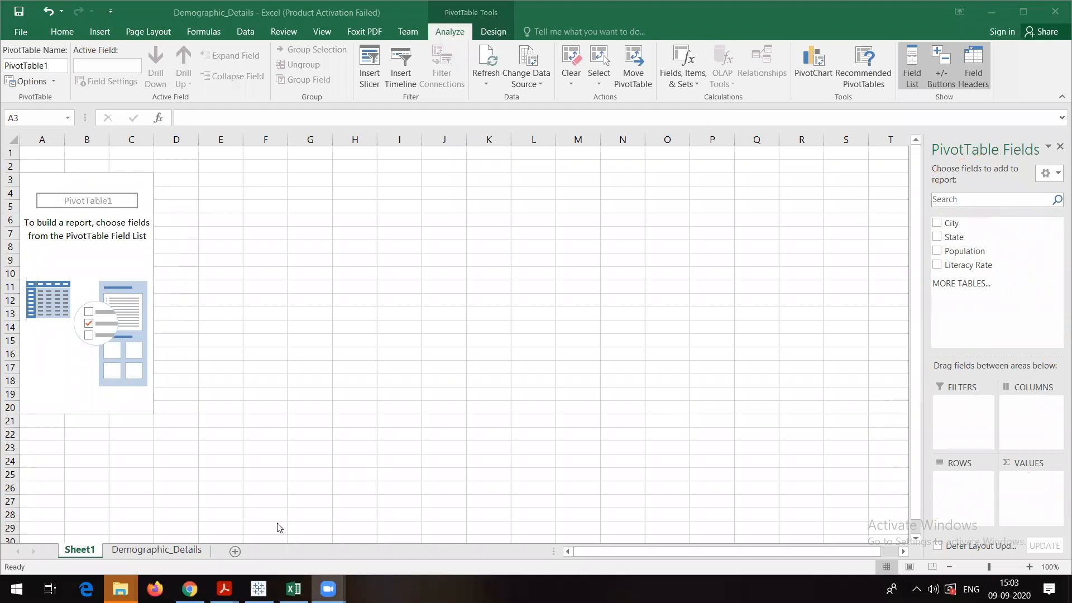
Highlight the total population requirement in the Tableau_Training_25_05_2020 PDF in Acrobat Reader, return to Excel and add State to the PivotTable's rows.
mouse_move(223, 588)
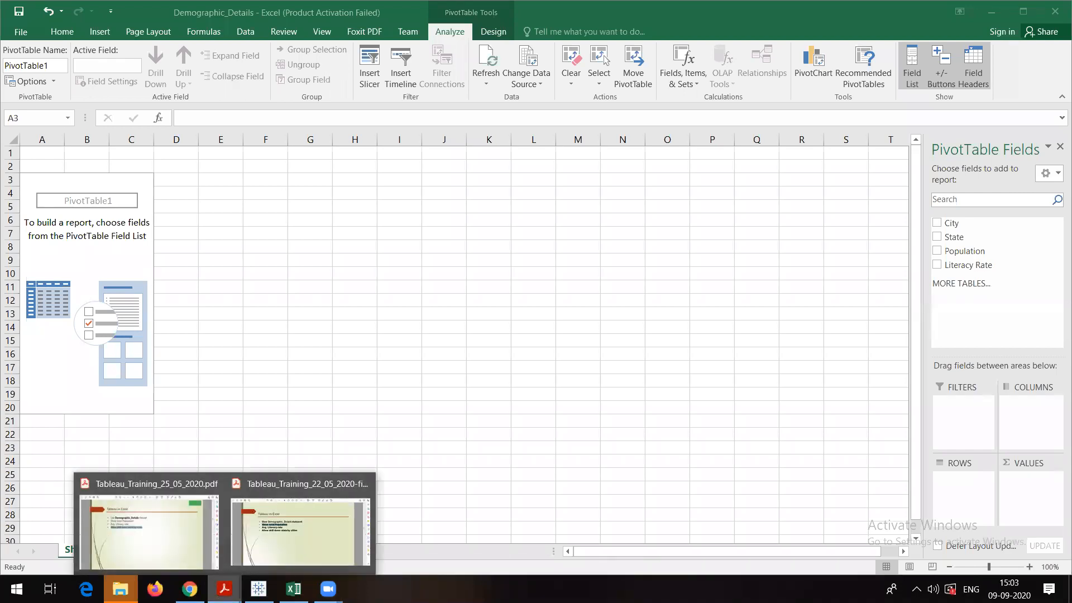
click(146, 527)
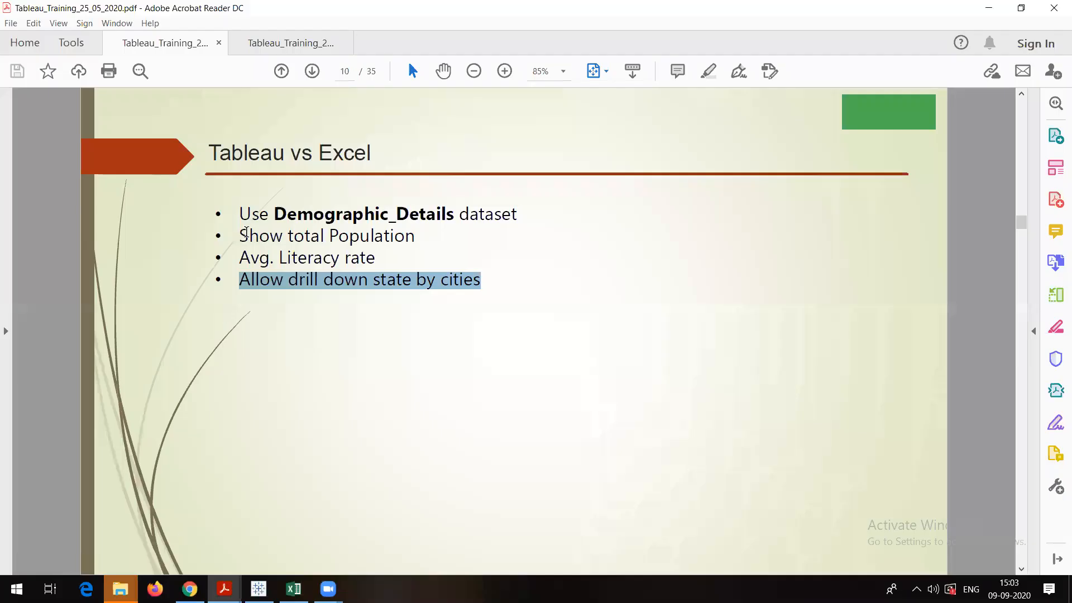
triple_click(244, 235)
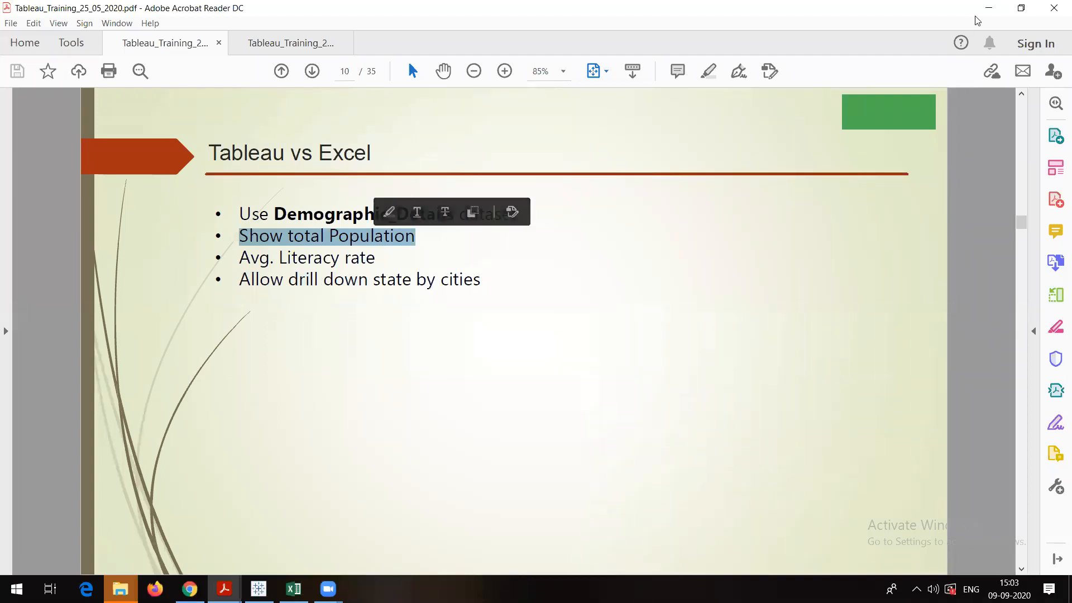
click(987, 9)
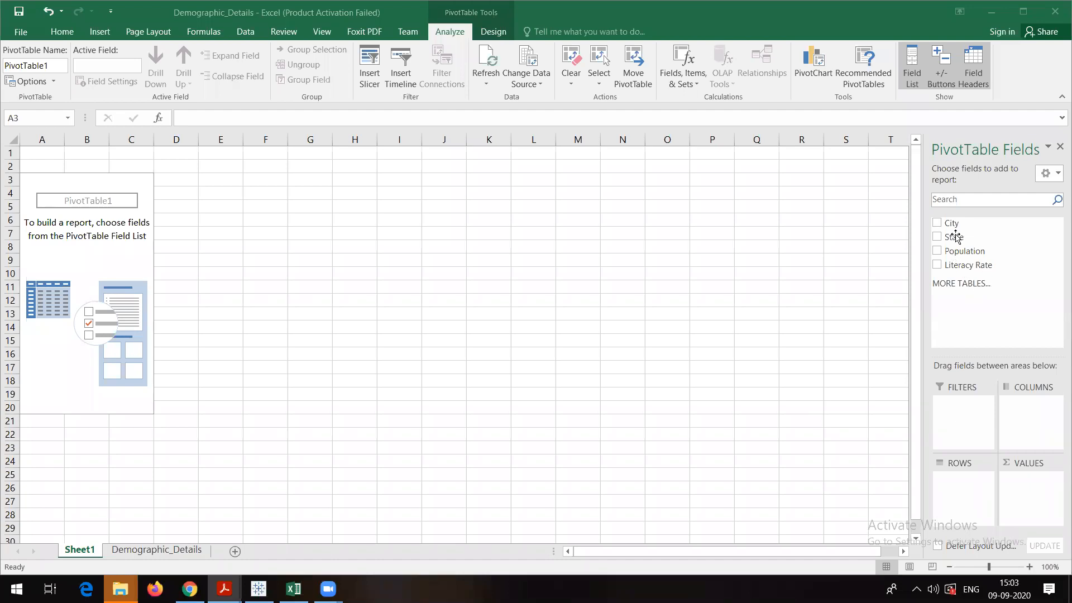
click(953, 235)
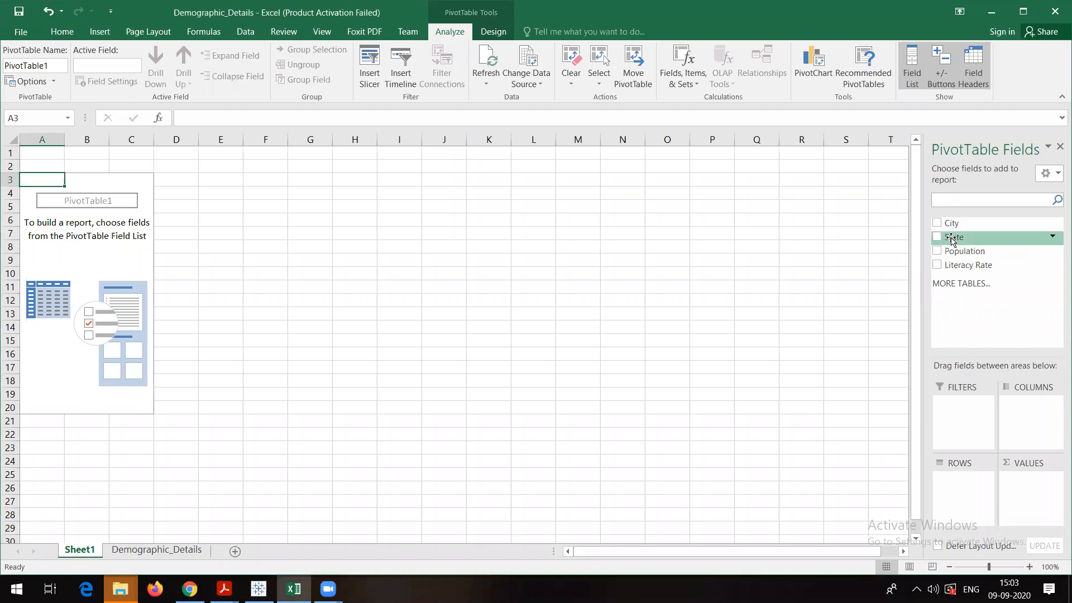
drag(953, 237, 967, 490)
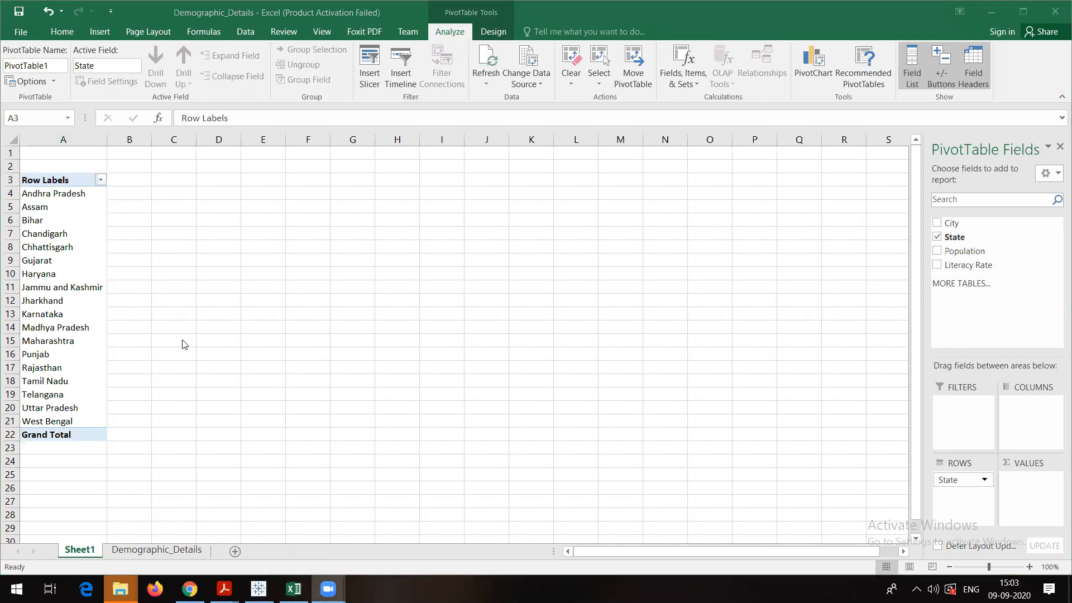
Recheck the total population requirement in the PDF, return to Excel and add Population to the PivotTable's values as a sum.
mouse_move(224, 589)
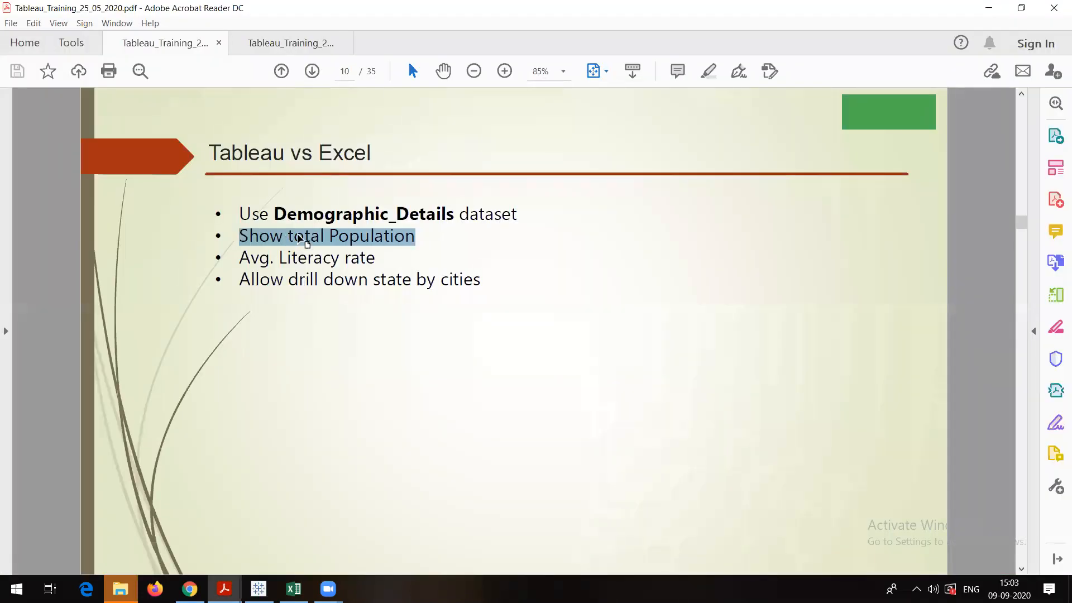
click(987, 8)
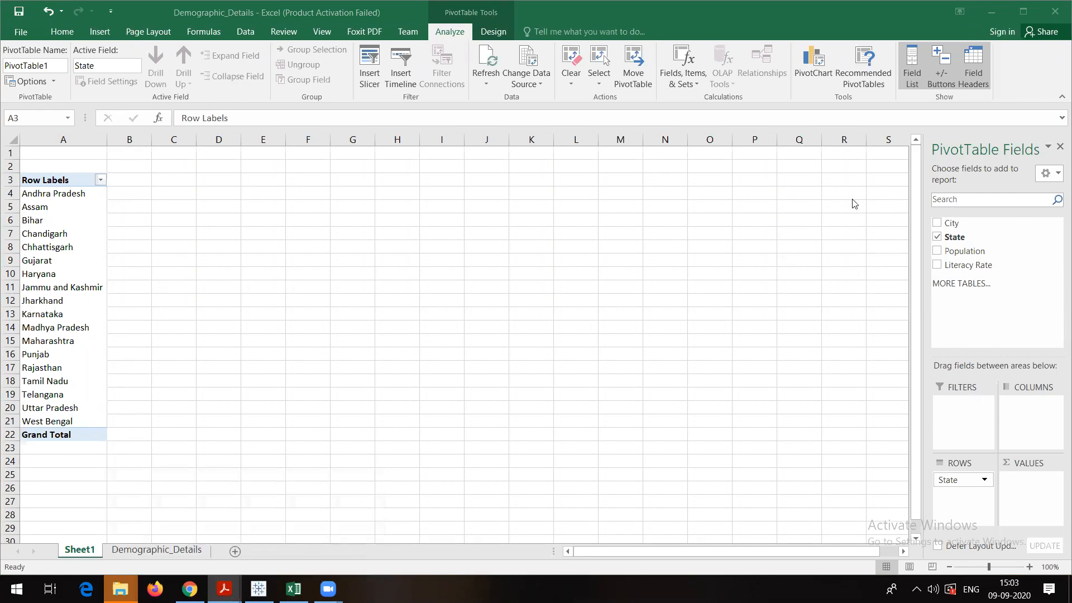
drag(957, 255, 1030, 494)
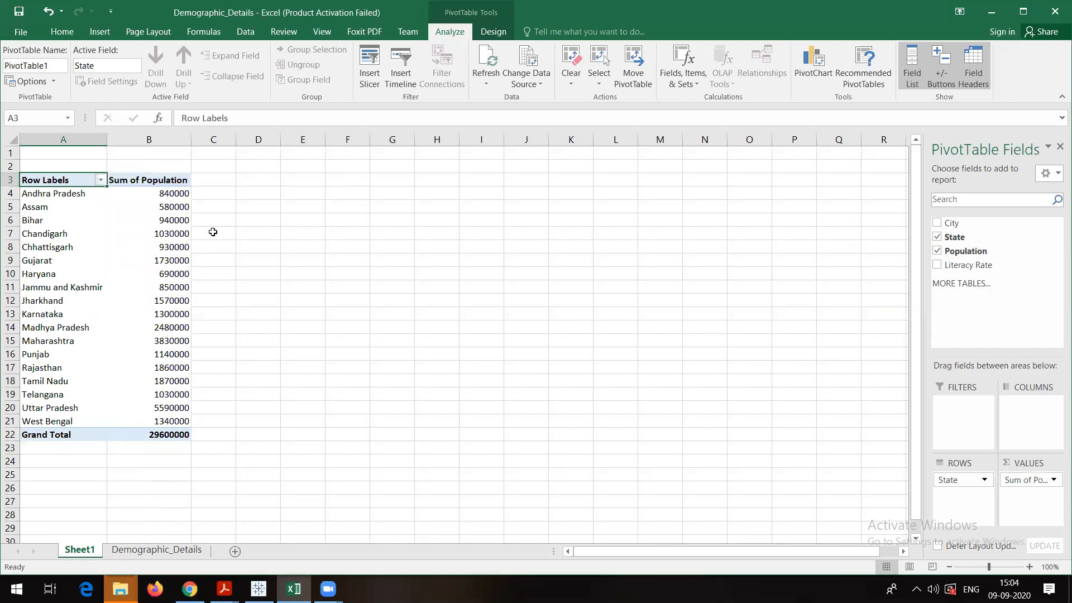
click(154, 180)
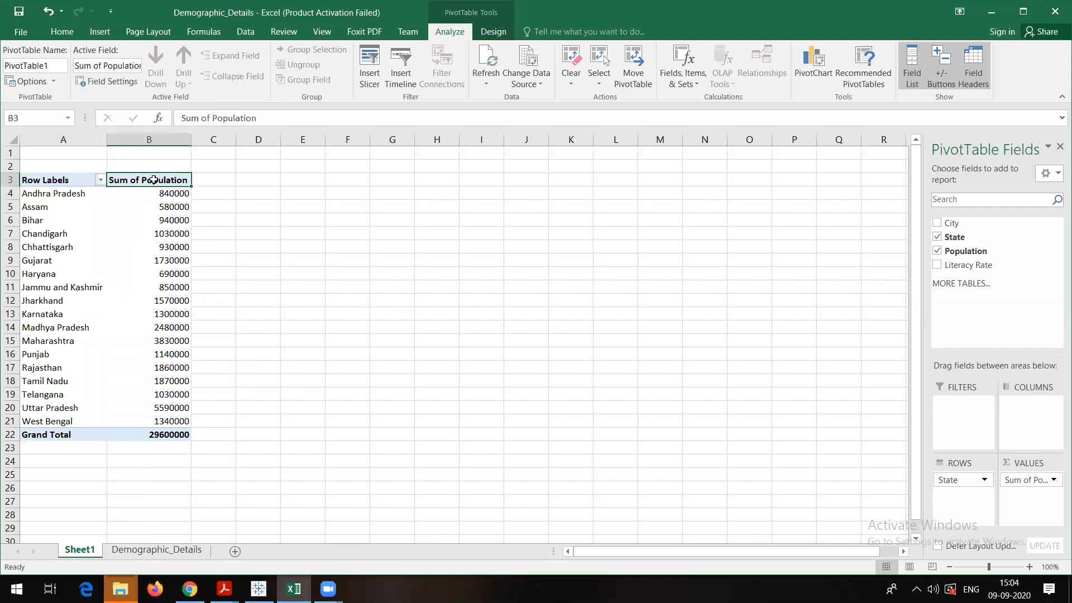
click(70, 193)
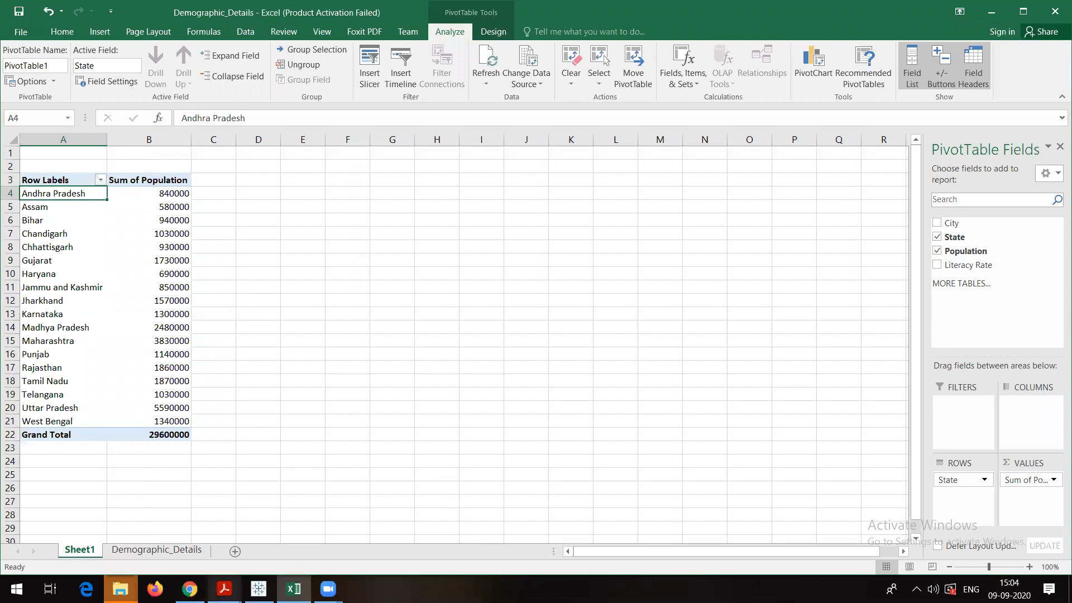
Highlight the Avg. Literacy rate requirement in the PDF in Acrobat Reader, return to Excel and add Literacy Rate to the PivotTable's values.
click(224, 589)
click(181, 556)
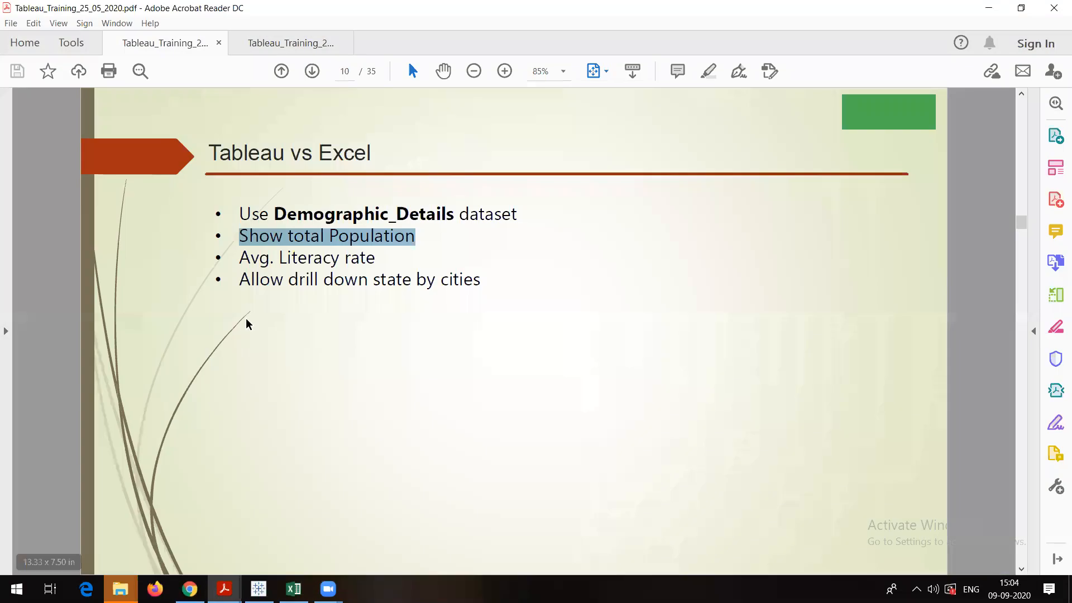
drag(239, 257, 364, 257)
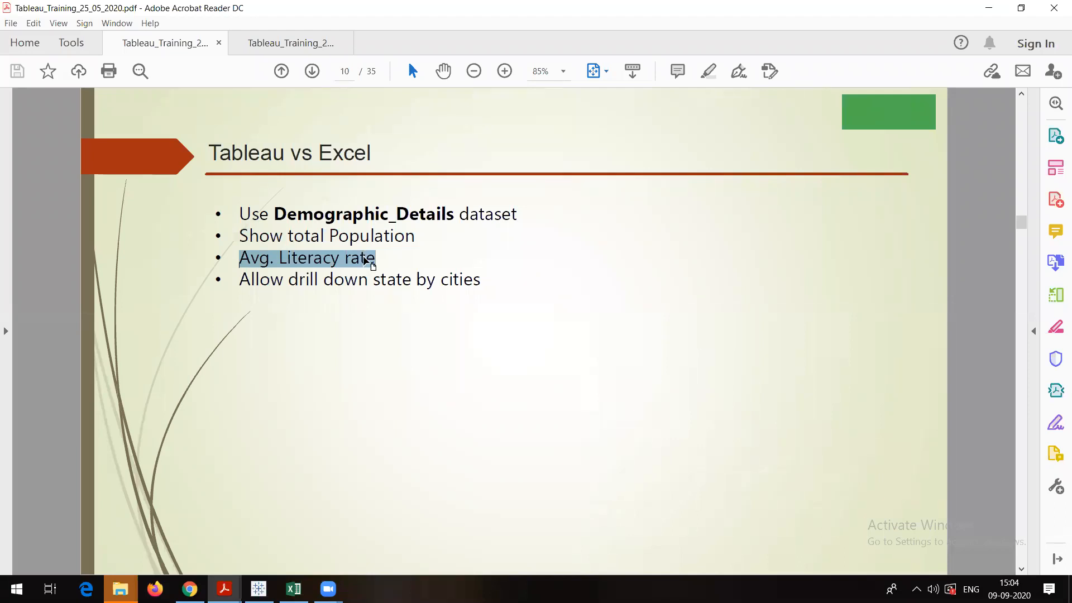
click(986, 8)
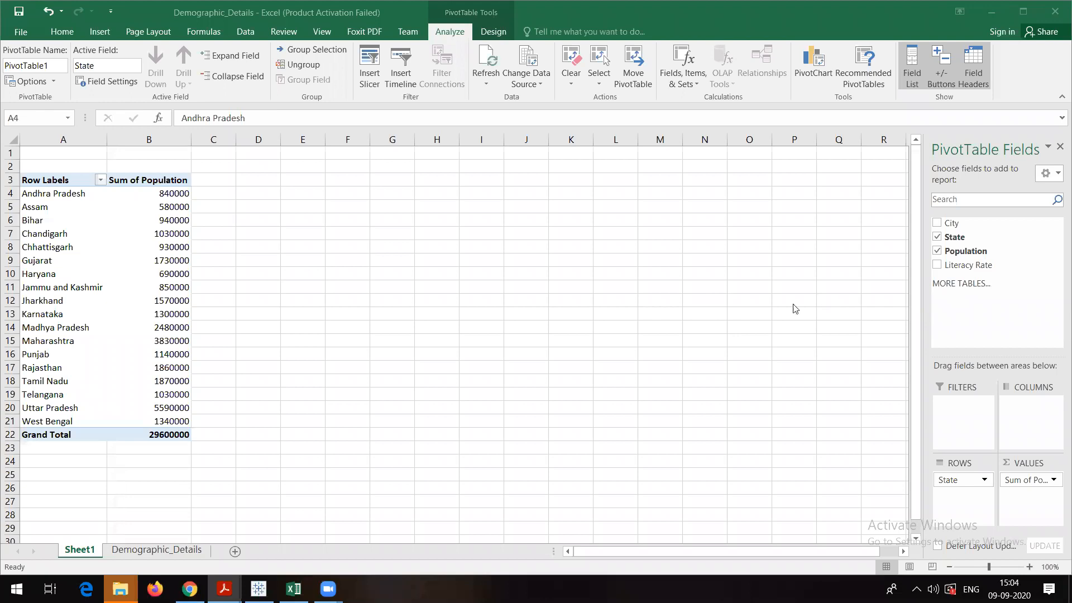
click(958, 264)
drag(959, 268, 1024, 508)
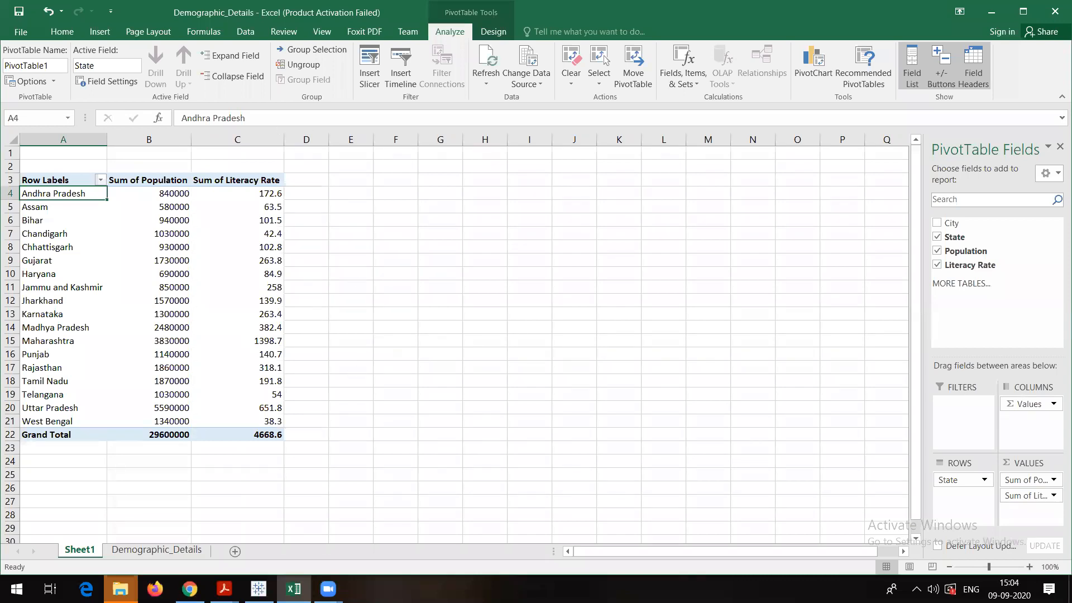
Switch to the PDF in Acrobat Reader to reread the Avg. Literacy rate requirement, and return to the PivotTable in Excel.
click(225, 588)
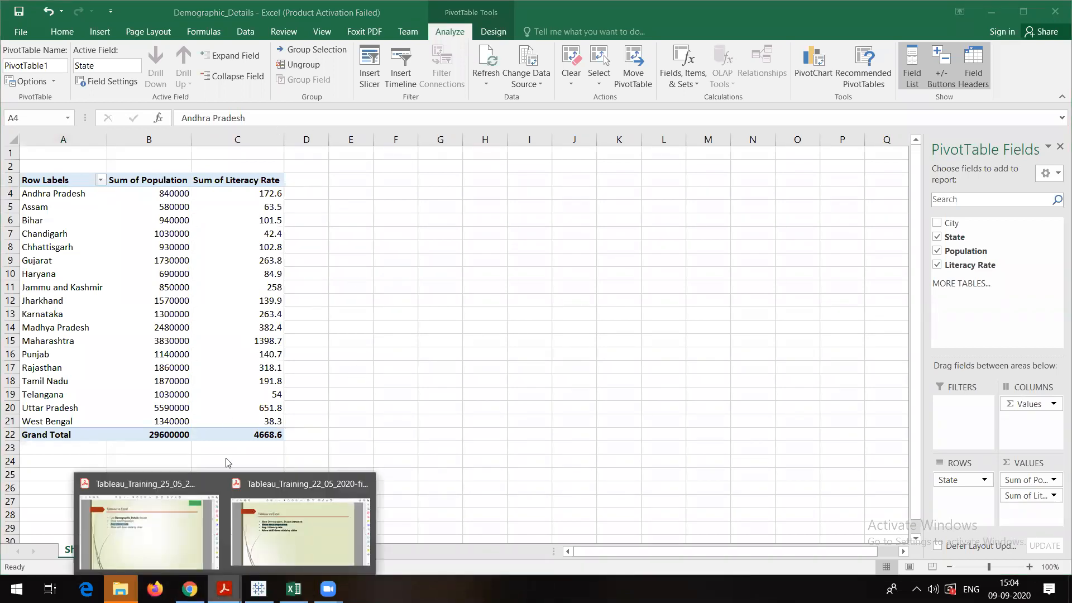
click(184, 486)
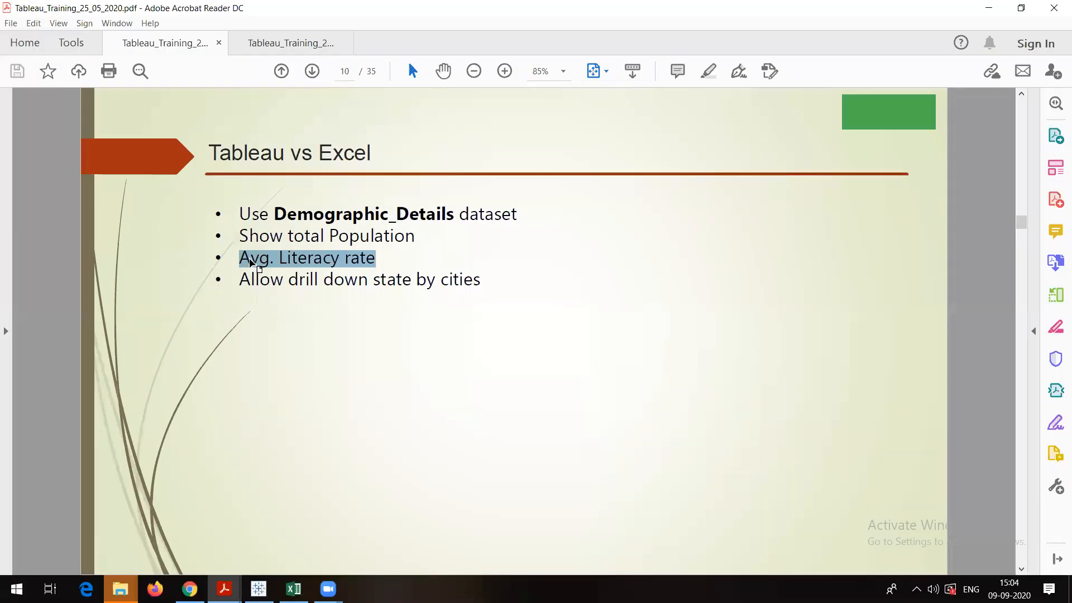
click(245, 258)
drag(245, 257, 372, 262)
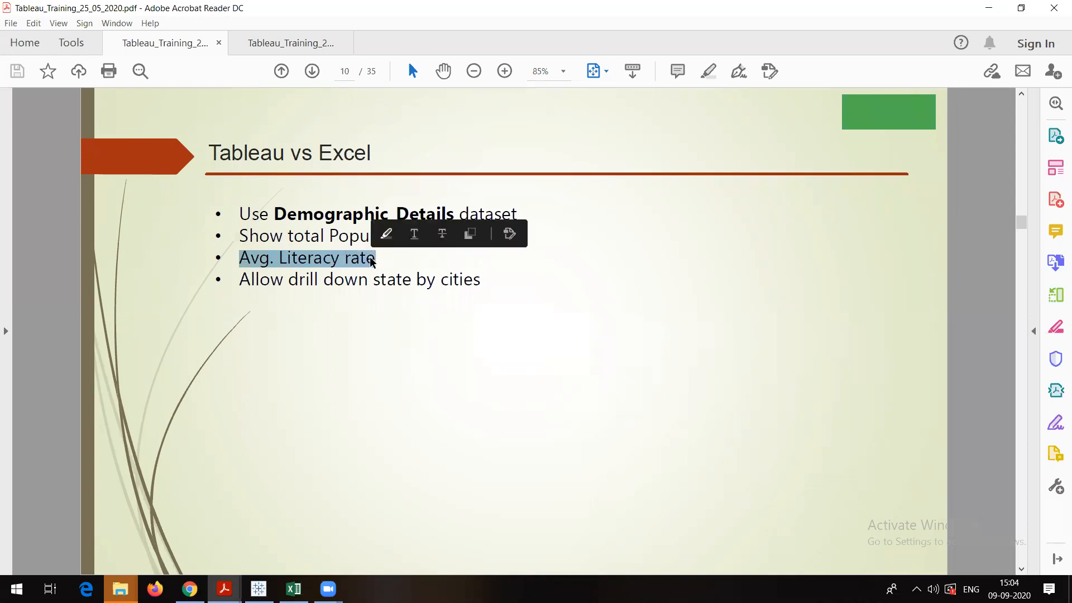
key(alt+Tab)
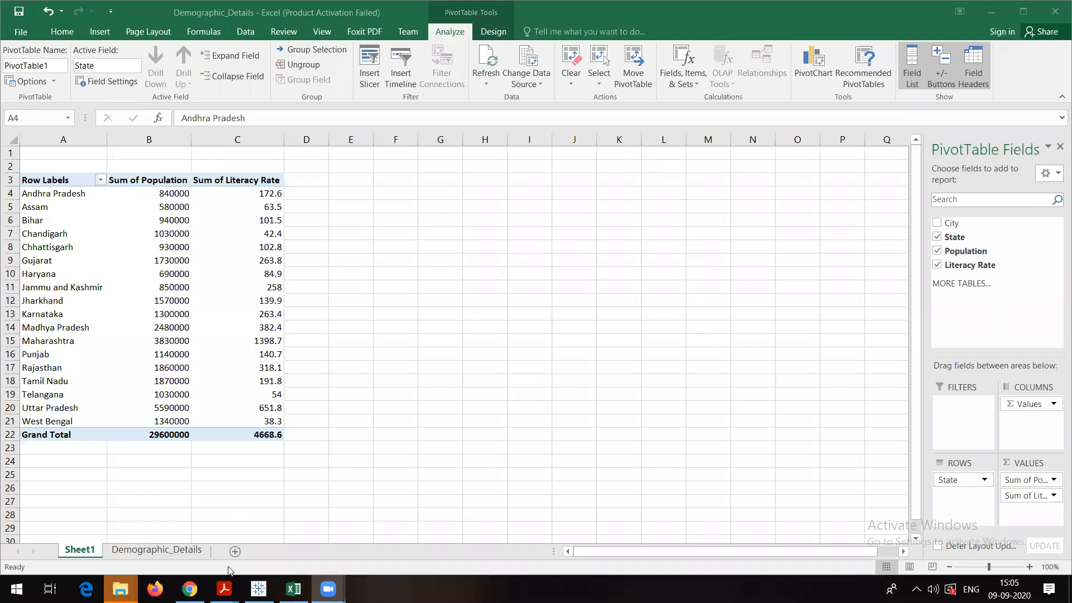
mouse_move(224, 589)
click(173, 537)
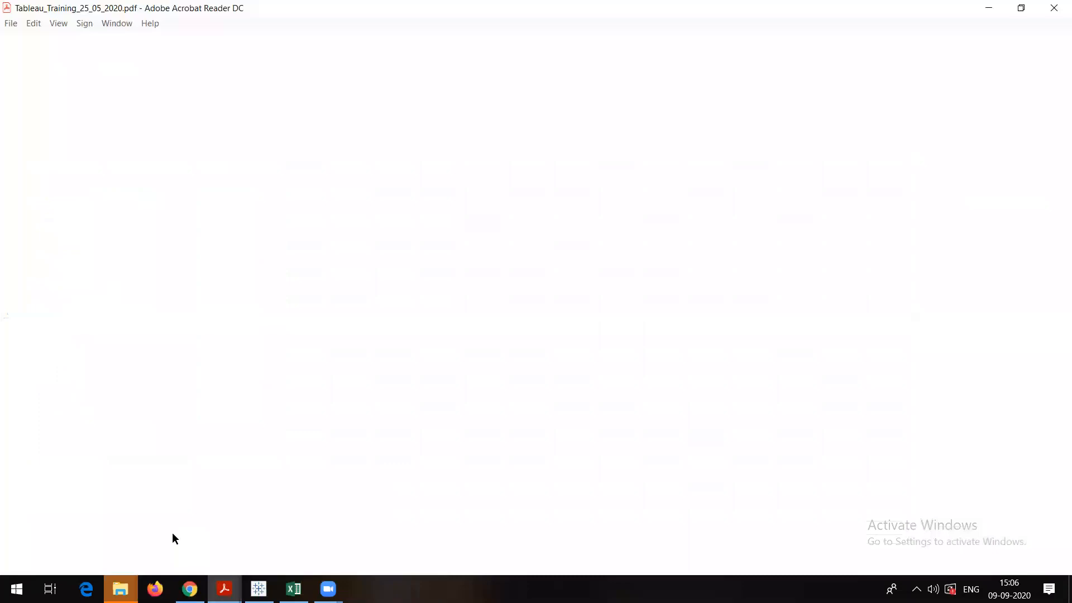
click(991, 8)
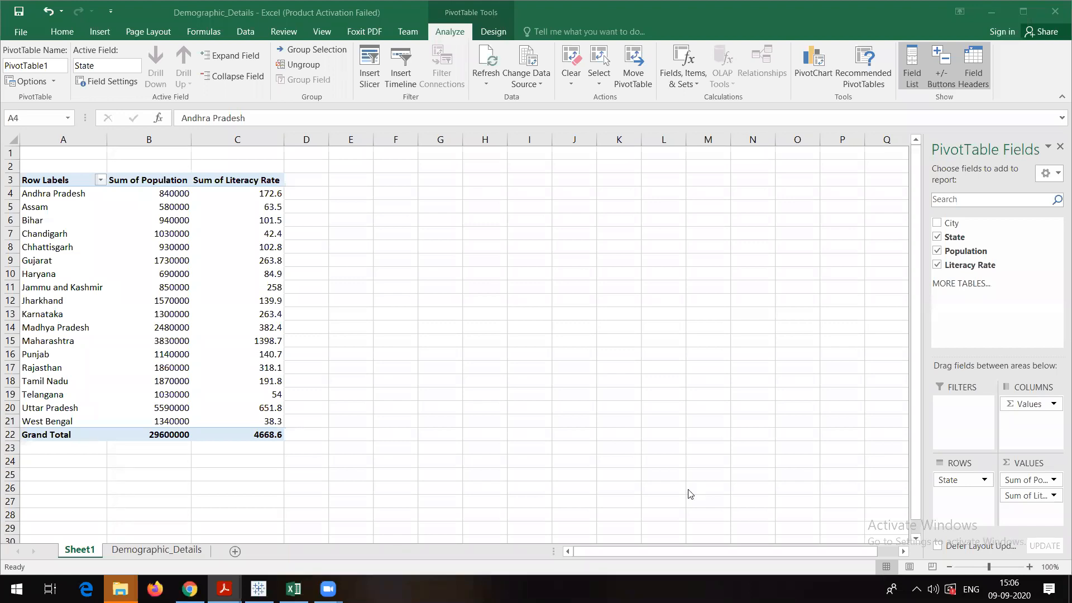
Circle the Sum of Literacy Rate heading, write "Avg" beside it, underline Andhra Pradesh with the annotation pen, and clear the markings.
mouse_move(216, 161)
mouse_down()
mouse_move(188, 173)
mouse_move(260, 194)
mouse_move(282, 176)
mouse_up()
mouse_move(311, 209)
mouse_down()
mouse_move(329, 195)
mouse_move(347, 226)
mouse_move(350, 197)
mouse_up()
drag(20, 205, 76, 197)
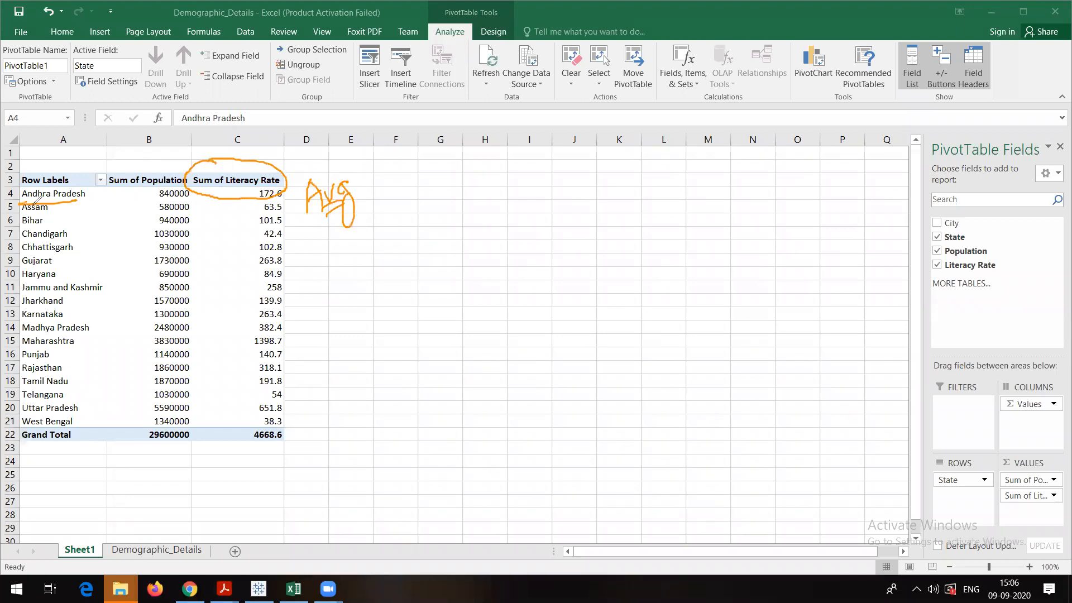
click(699, 106)
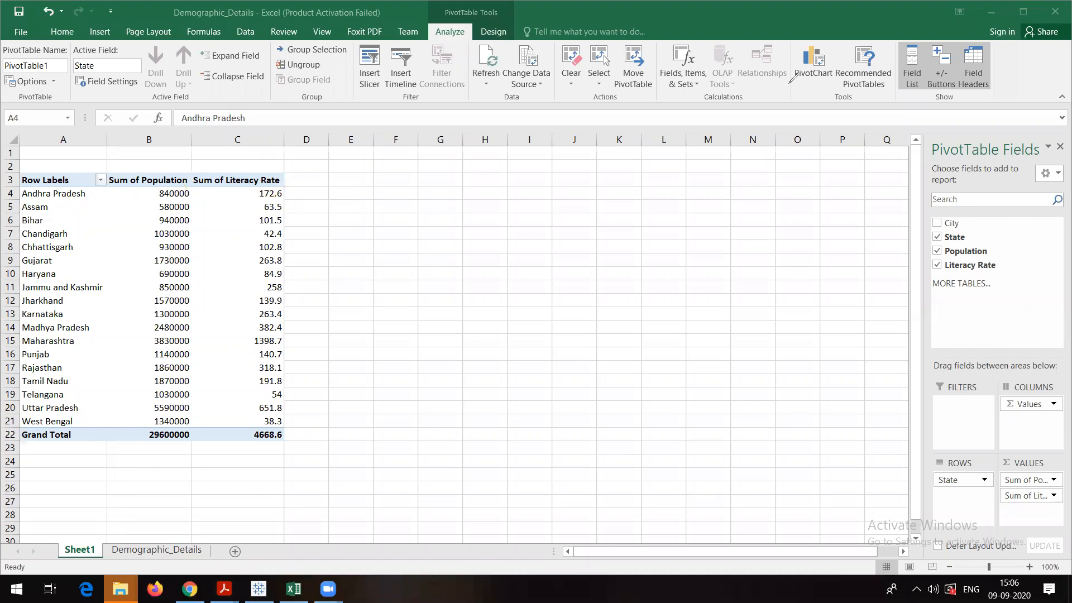
click(773, 71)
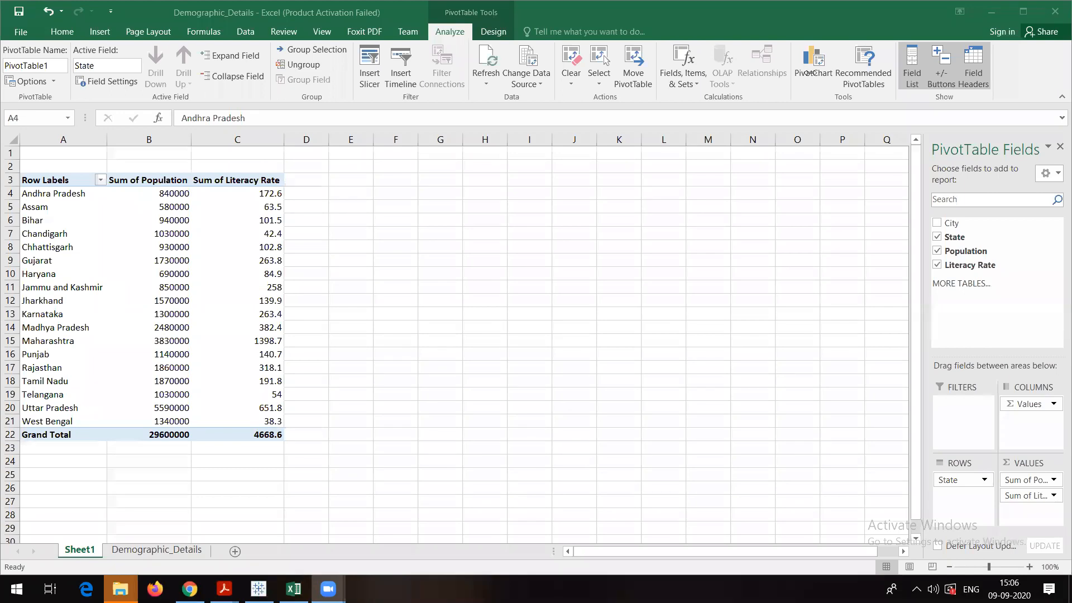
Change the PivotTable's Literacy Rate value field to be summarized by Average.
click(1054, 498)
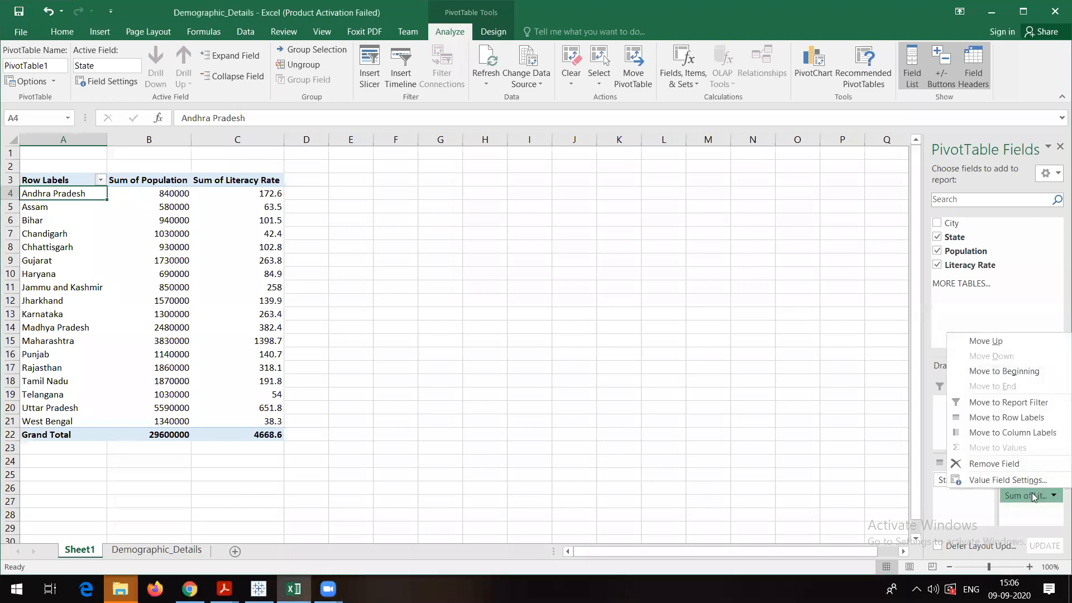
click(993, 481)
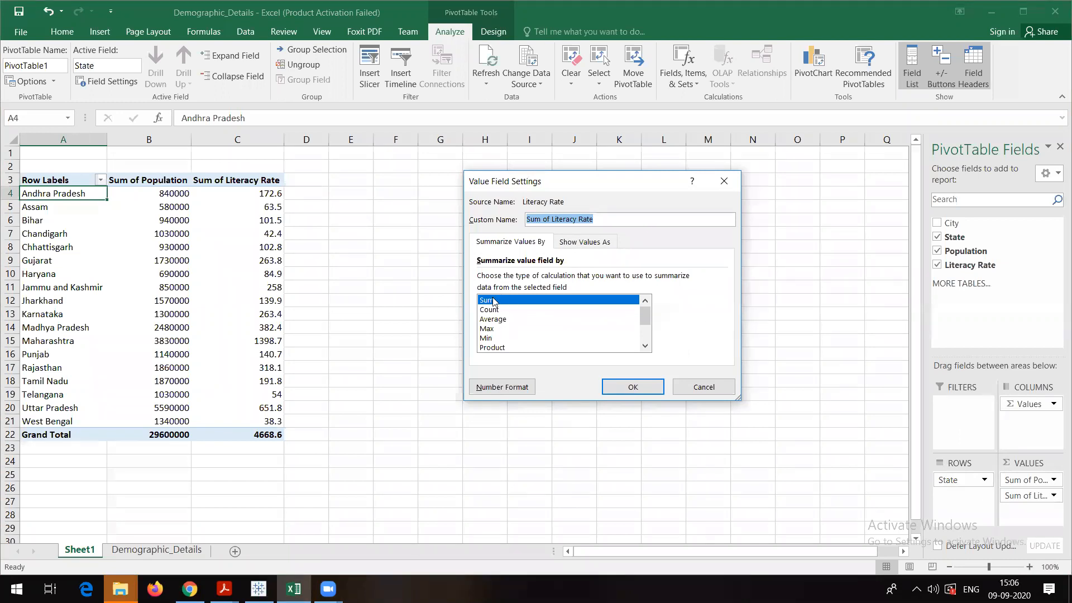
click(492, 320)
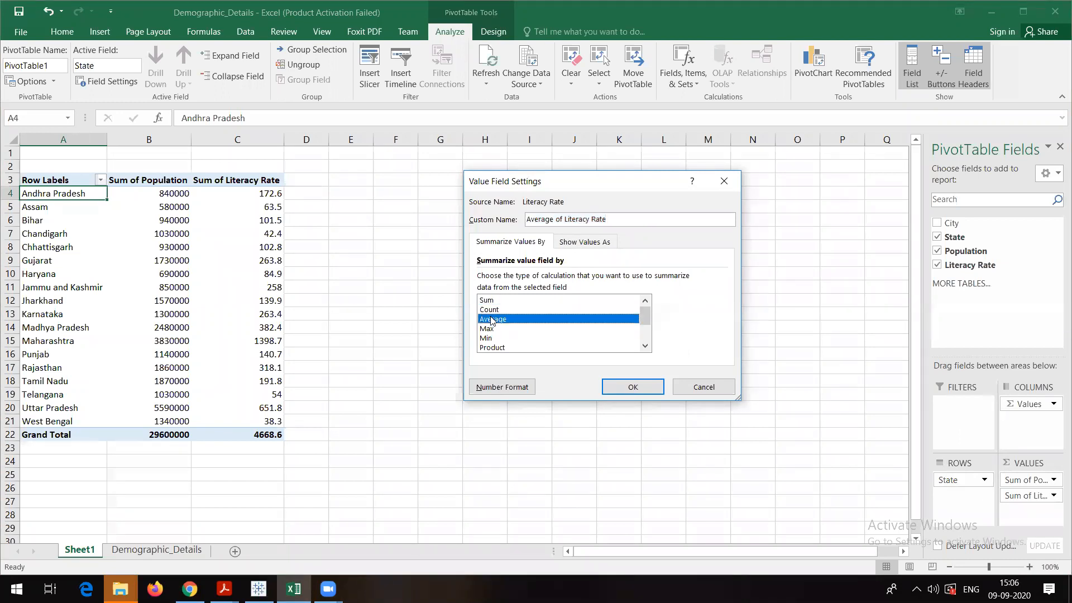
click(631, 388)
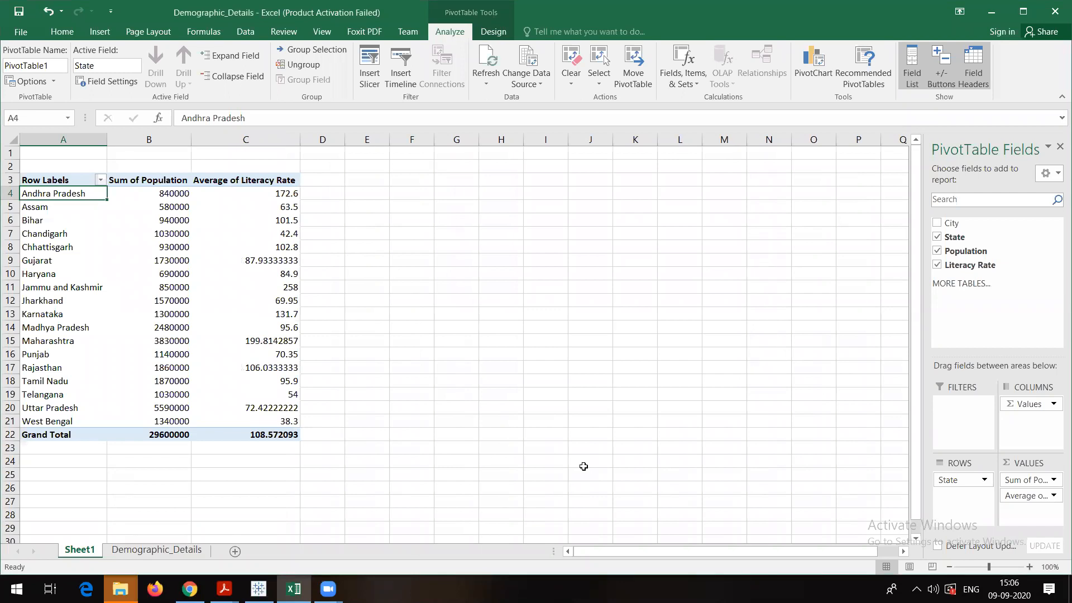
Circle the Average of Literacy Rate heading with the annotation pen and clear the marking.
key(ctrl+2)
mouse_move(271, 161)
mouse_down()
mouse_move(237, 154)
mouse_move(215, 196)
mouse_move(228, 201)
mouse_up()
mouse_move(307, 199)
mouse_down()
mouse_move(226, 158)
mouse_move(206, 184)
mouse_move(178, 188)
mouse_up()
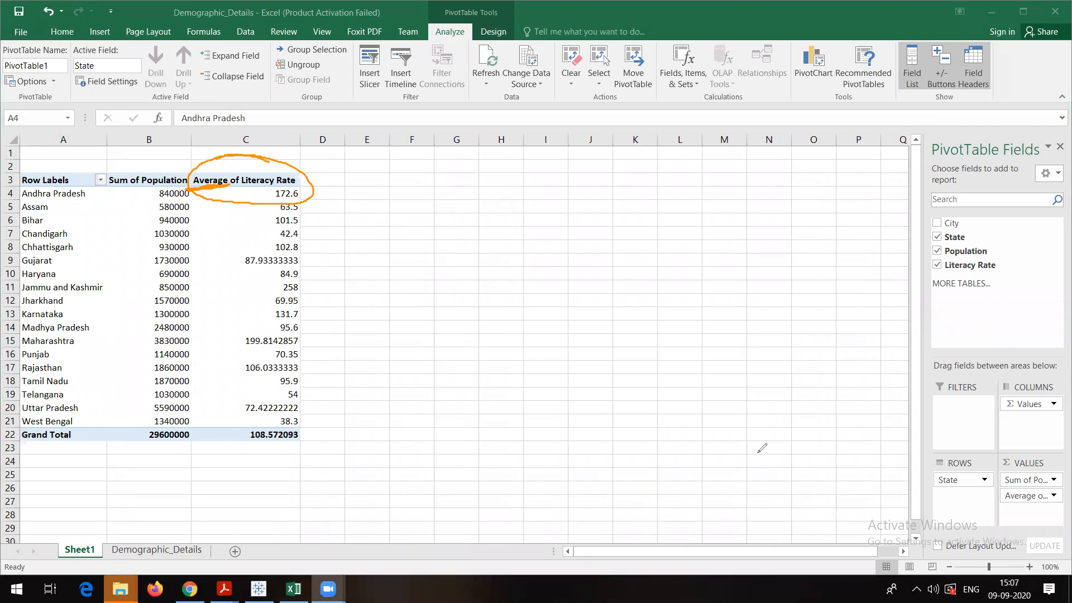
click(800, 34)
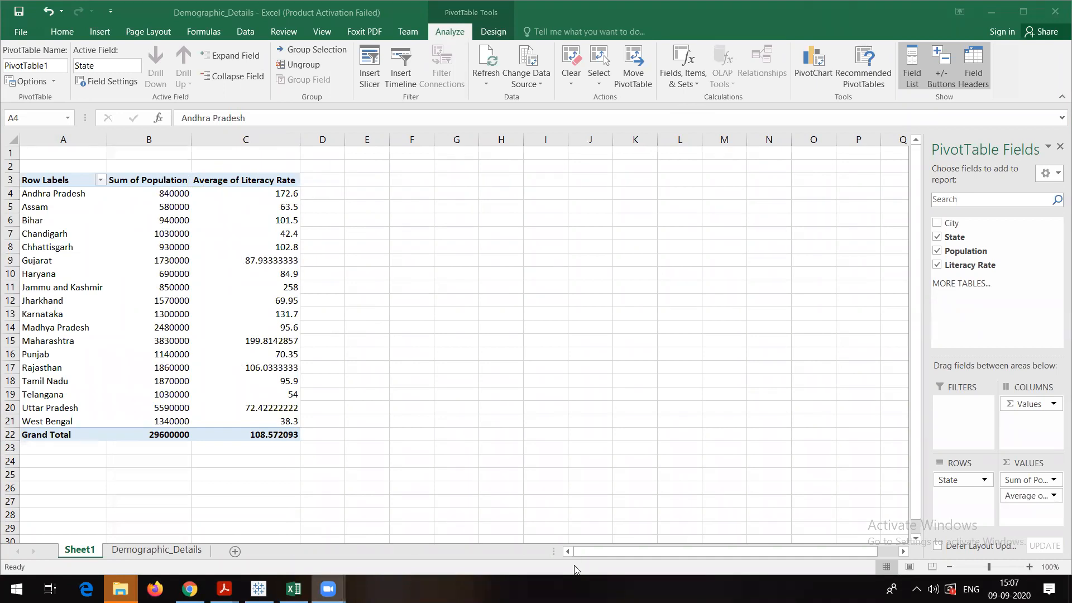
Switch to the PDF in Acrobat Reader, highlight the requirement "Allow drill down state by cities", and return to Excel.
mouse_move(226, 583)
click(149, 525)
drag(240, 279, 472, 275)
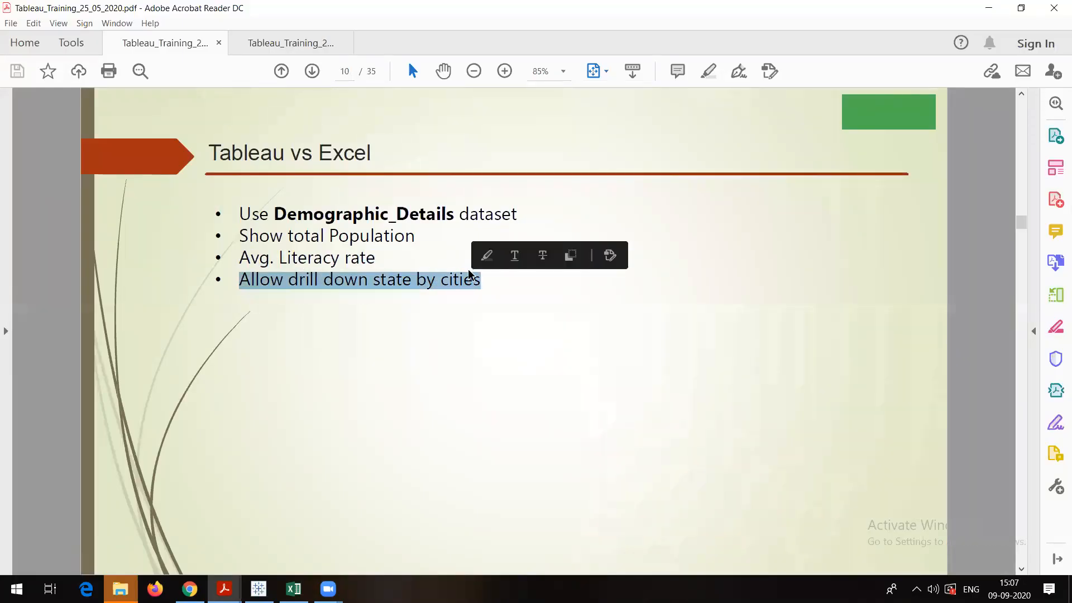
click(988, 8)
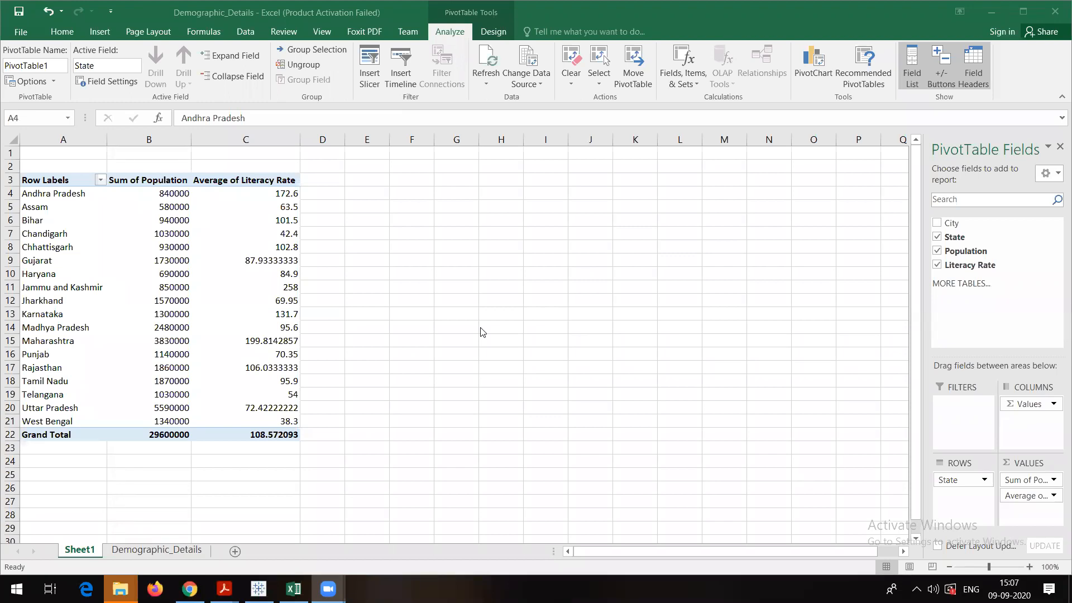
Check the Andhra Pradesh and Maharashtra rows in the PivotTable and review the source data on the Demographic_Details sheet.
click(28, 194)
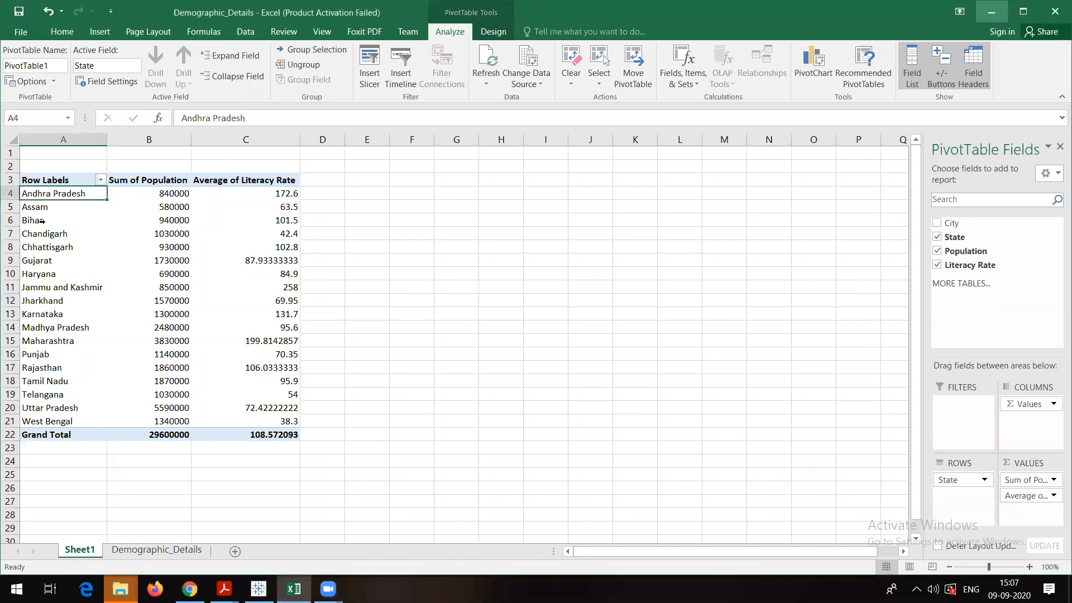
click(43, 342)
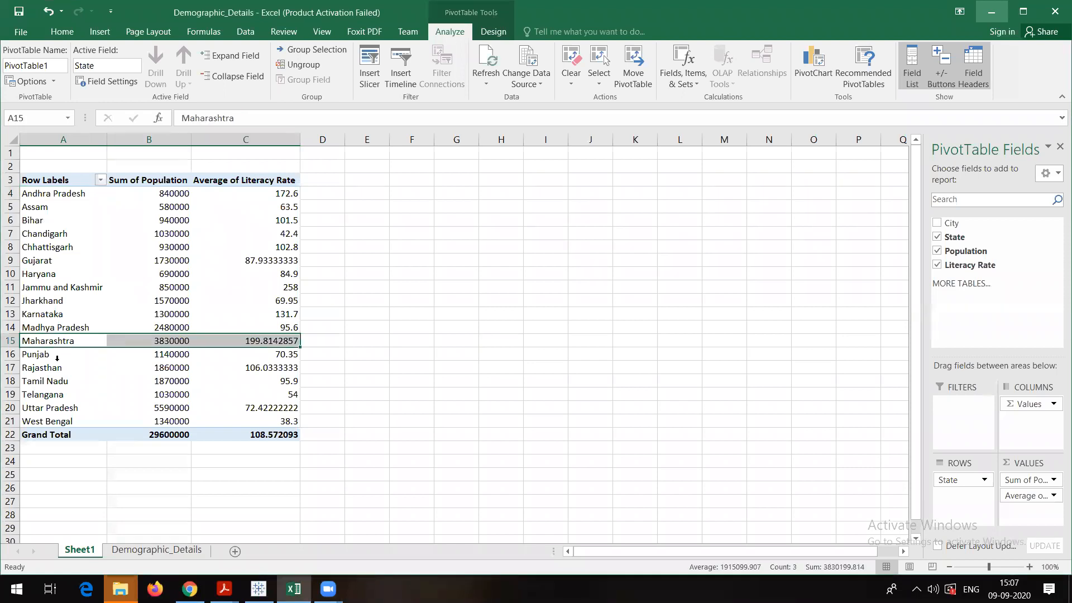
click(599, 306)
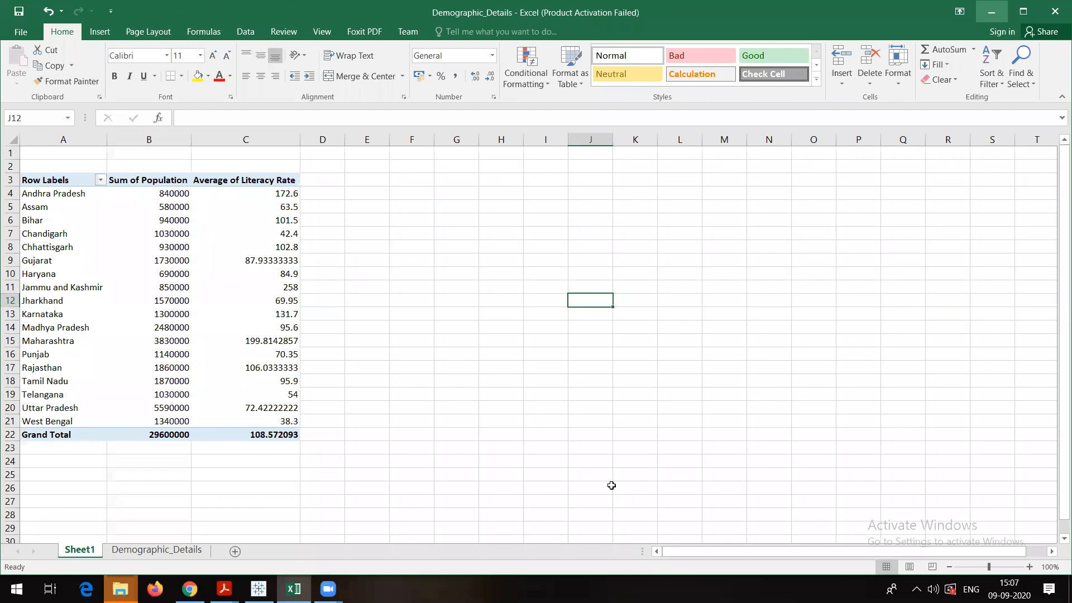
click(503, 326)
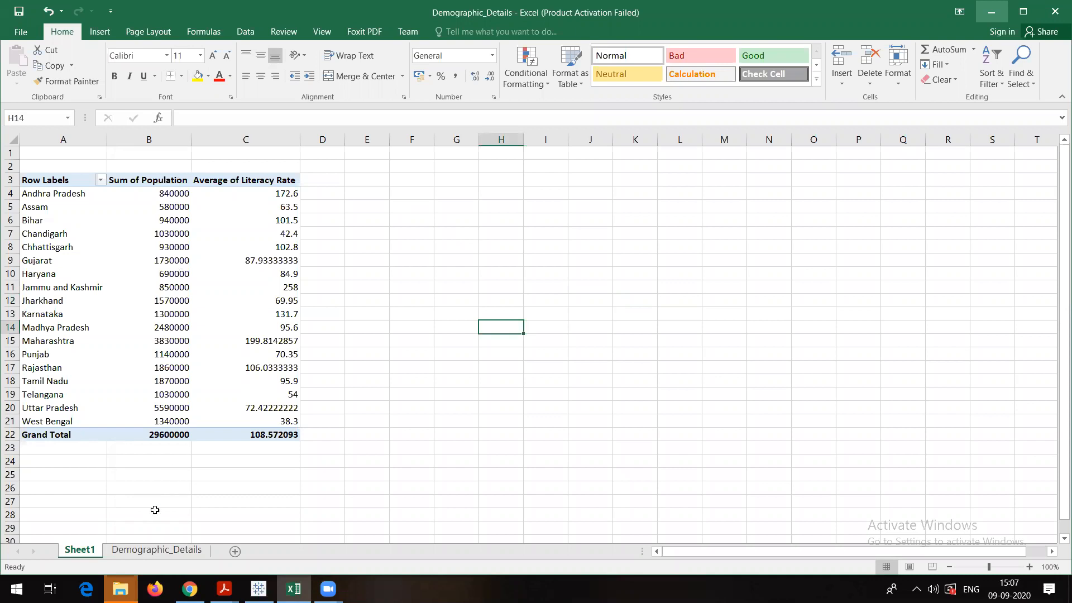
click(152, 552)
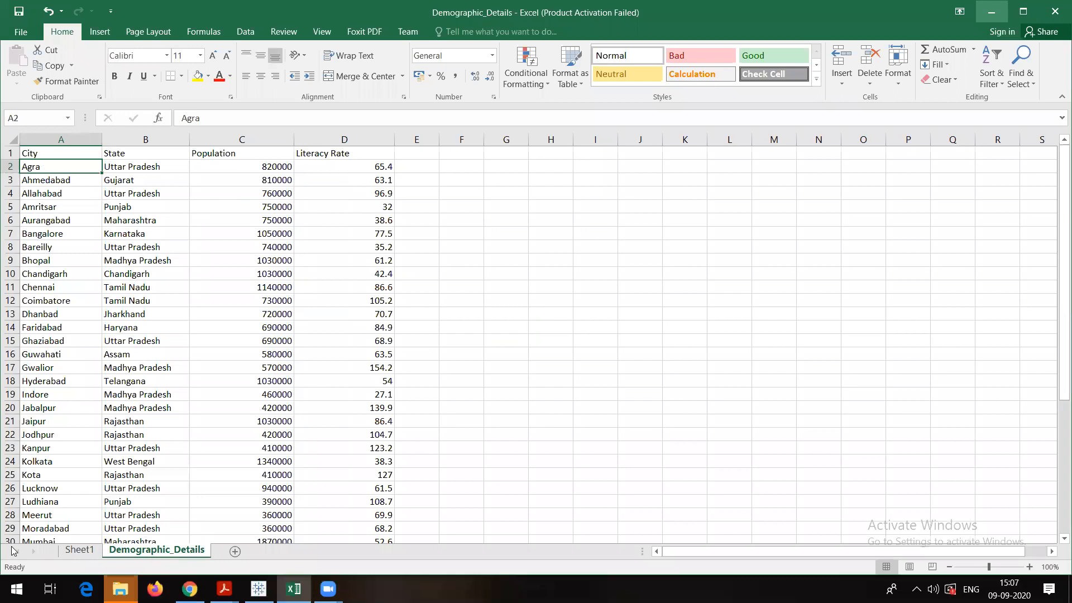
click(77, 552)
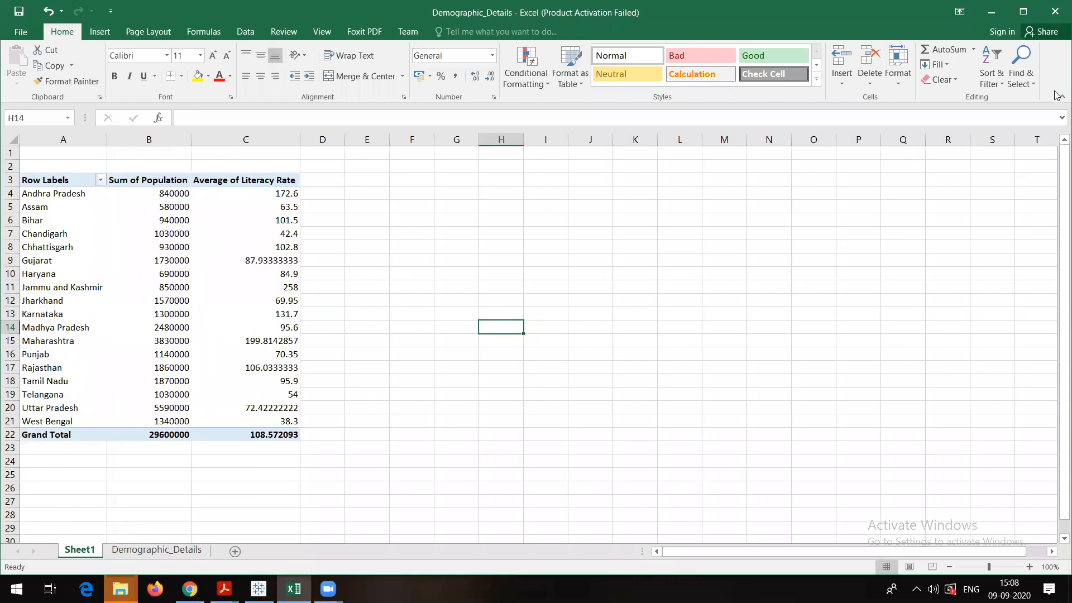
Insert another PivotTable on a new worksheet from the Demographic_Details range $A$1:$D$44.
click(174, 552)
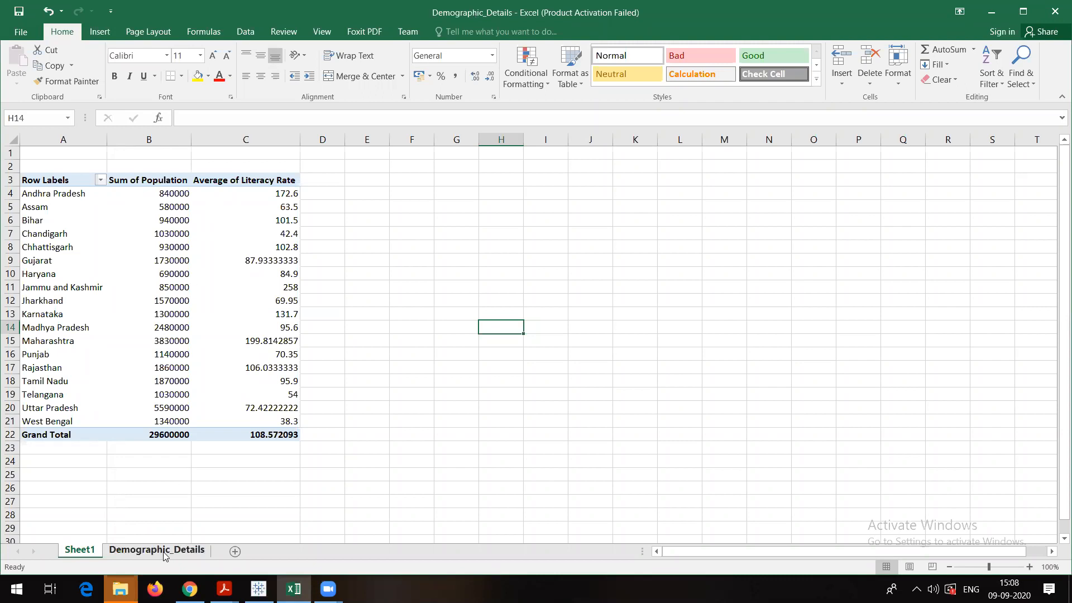
click(96, 31)
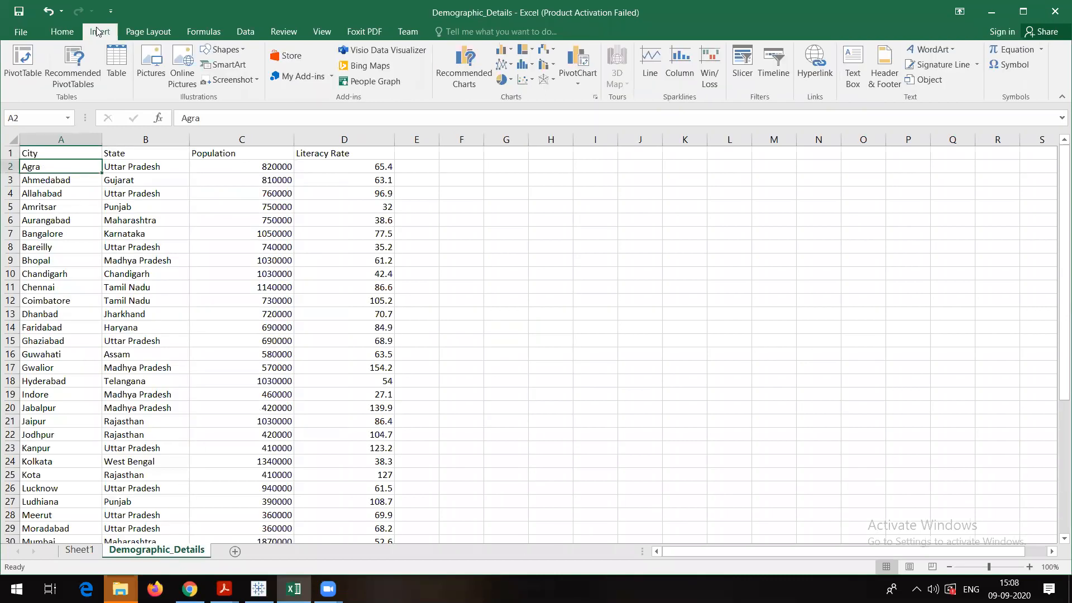
click(17, 61)
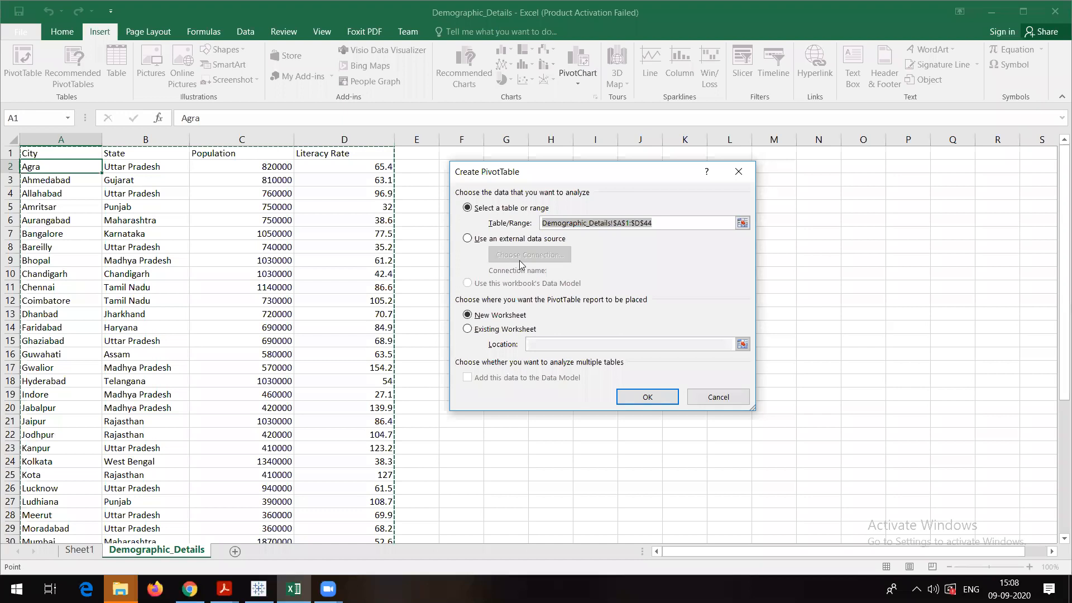
click(639, 397)
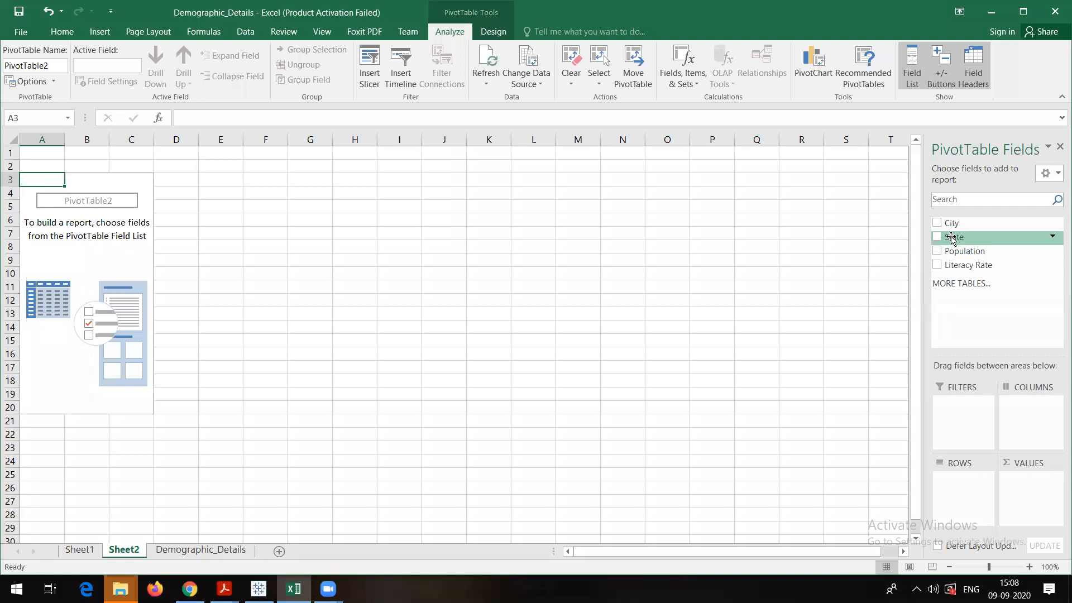
Add State to the new PivotTable's rows, and Population and Literacy Rate to its values.
drag(952, 239, 963, 487)
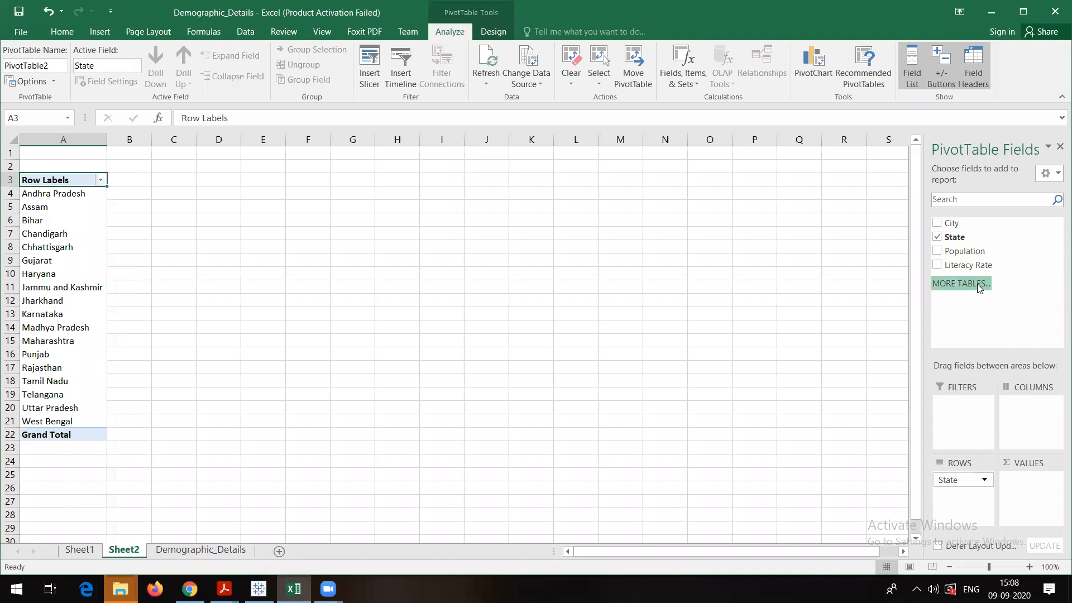
drag(964, 250, 1035, 492)
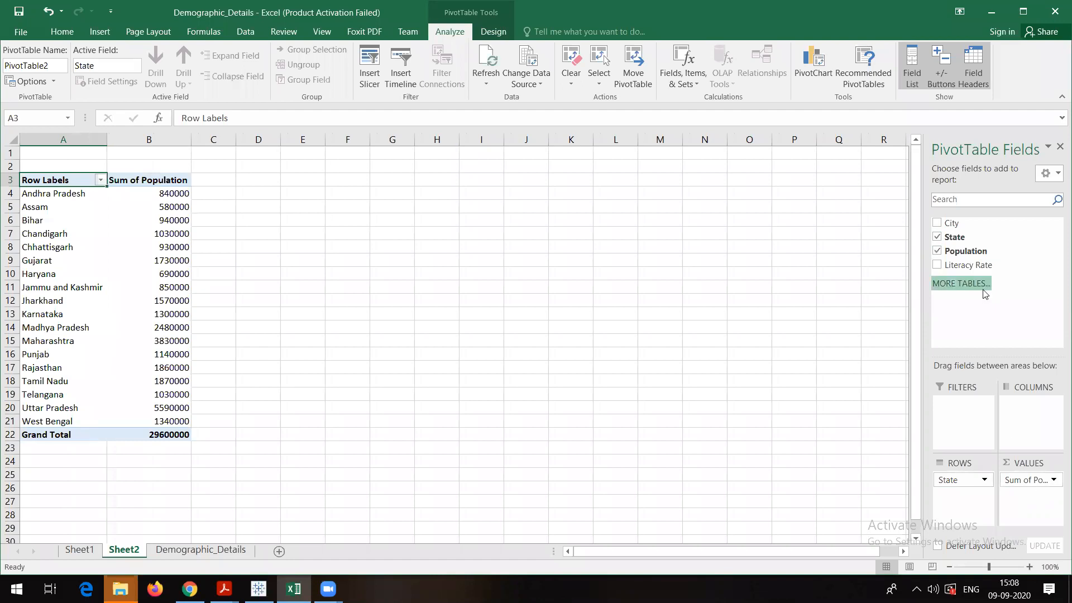
drag(962, 268, 1030, 503)
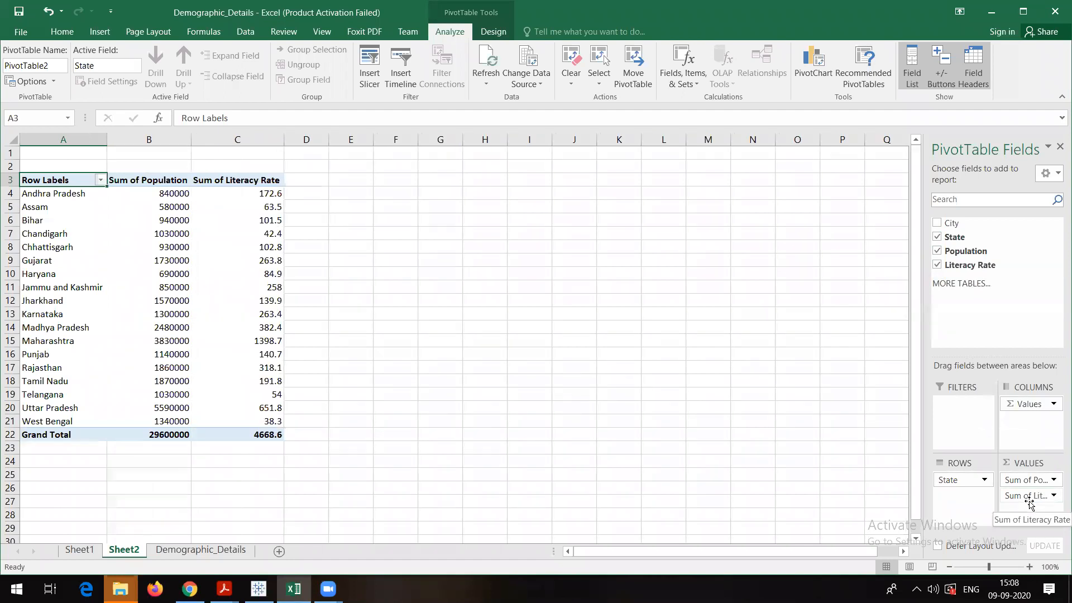
Set the Literacy Rate value field in the Sheet2 PivotTable to Average instead of Sum.
click(1053, 497)
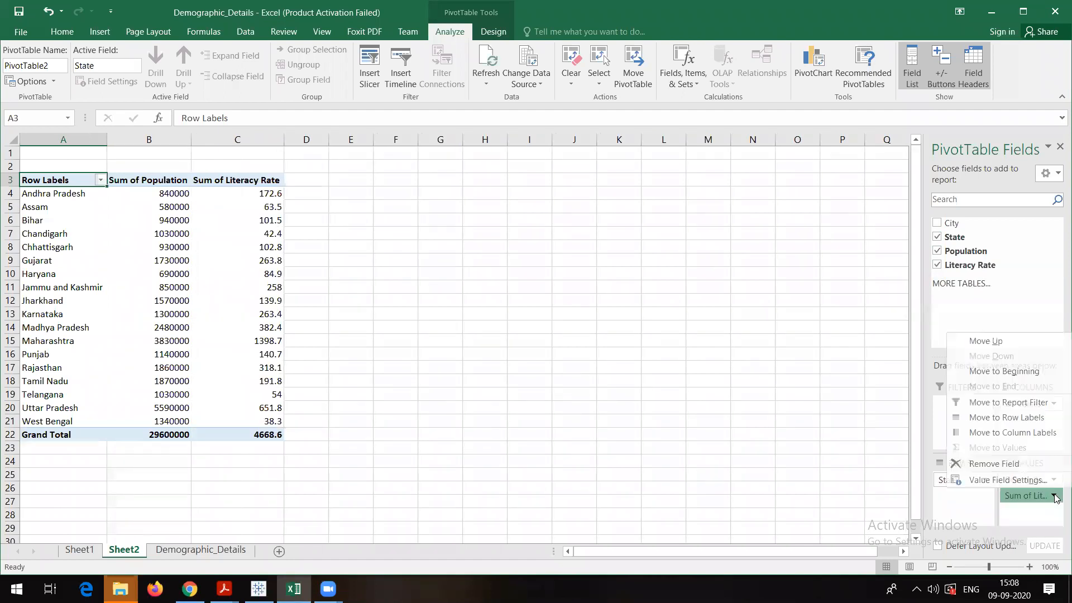
click(997, 481)
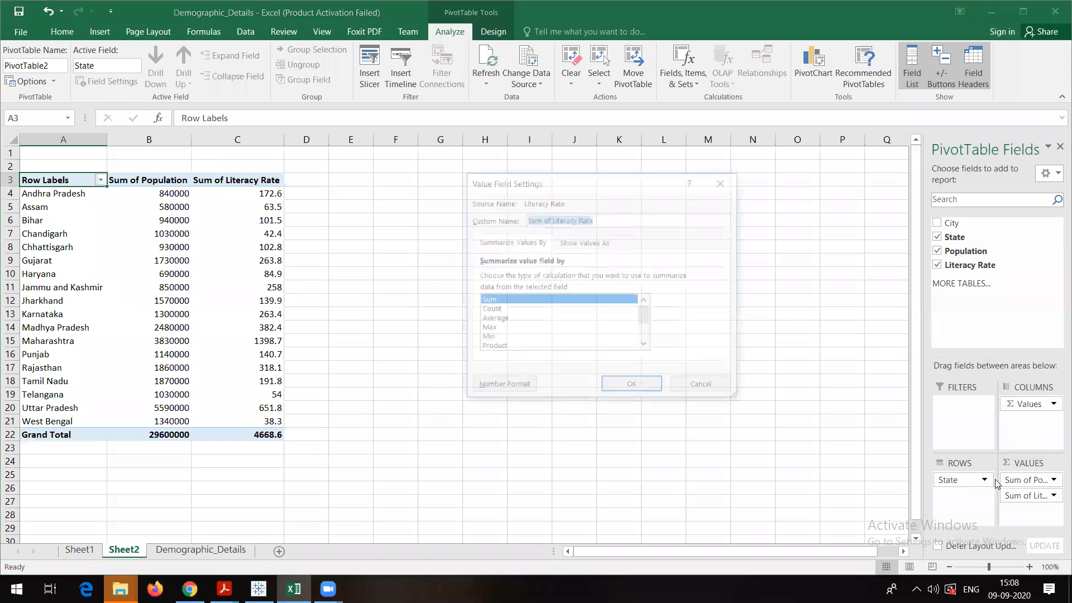
click(504, 319)
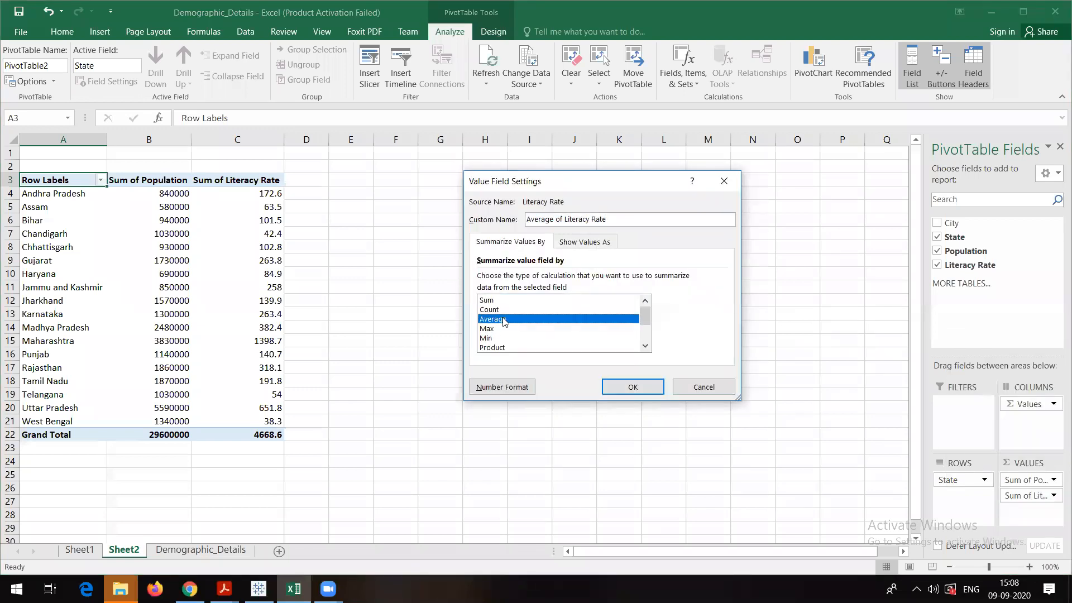
click(620, 383)
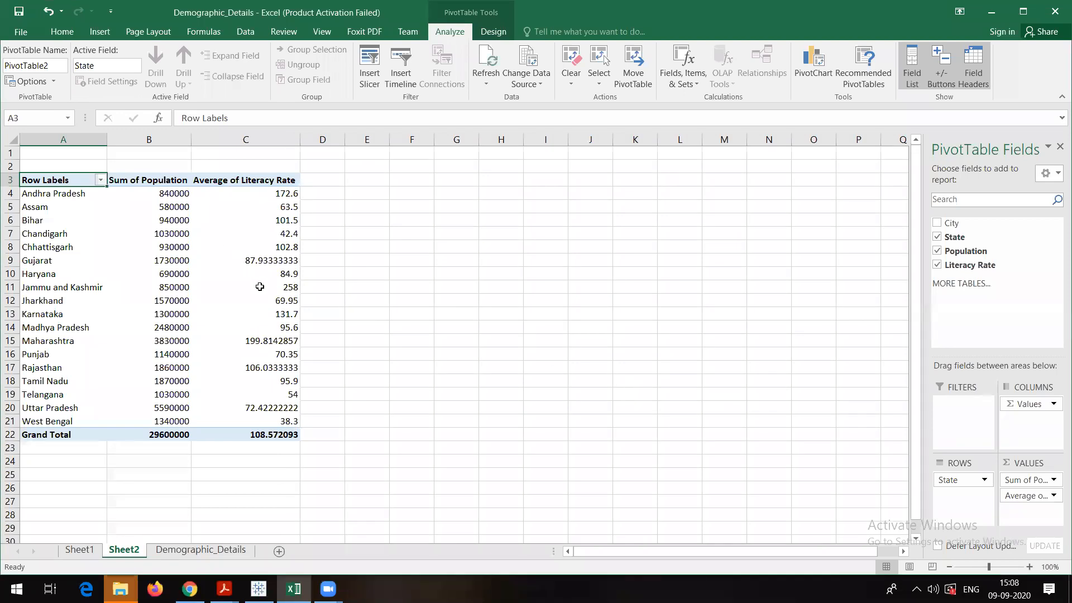
Add City below State in the PivotTable's rows and collapse the entire State field.
mouse_move(259, 286)
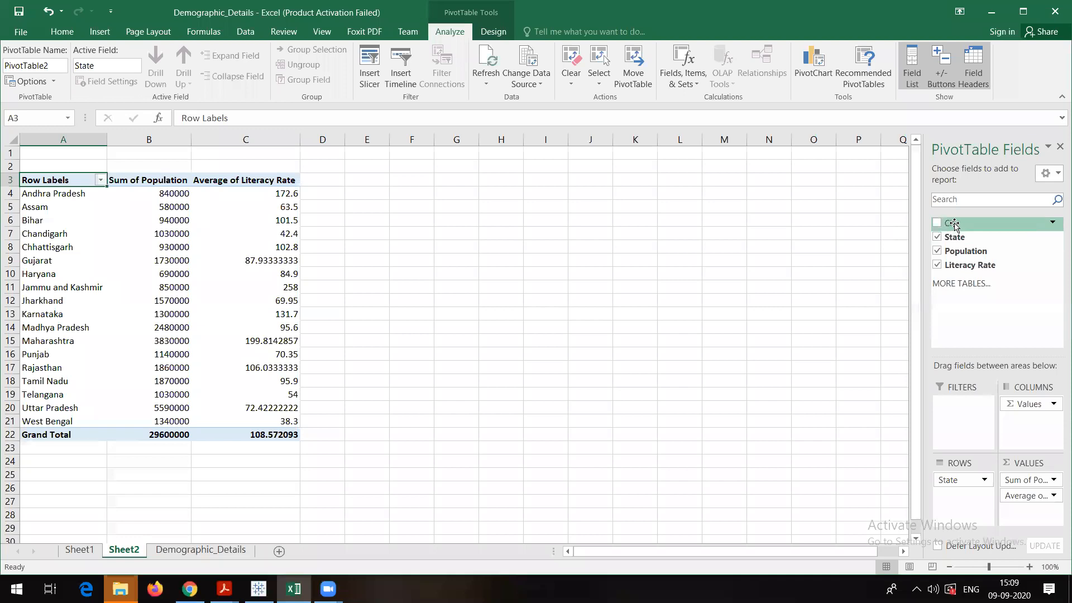
drag(953, 228, 957, 498)
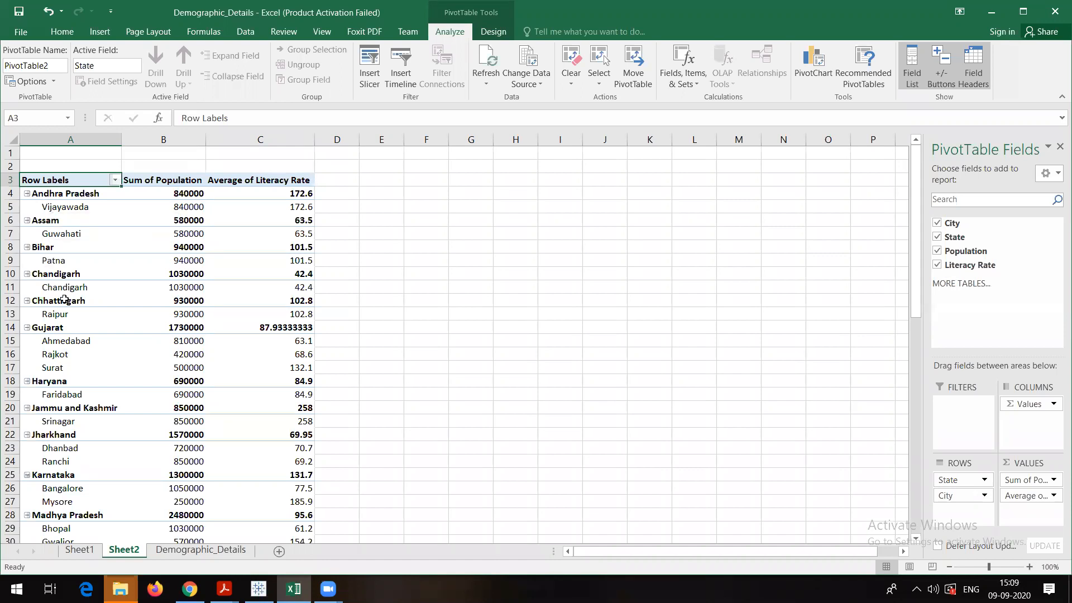
right_click(51, 194)
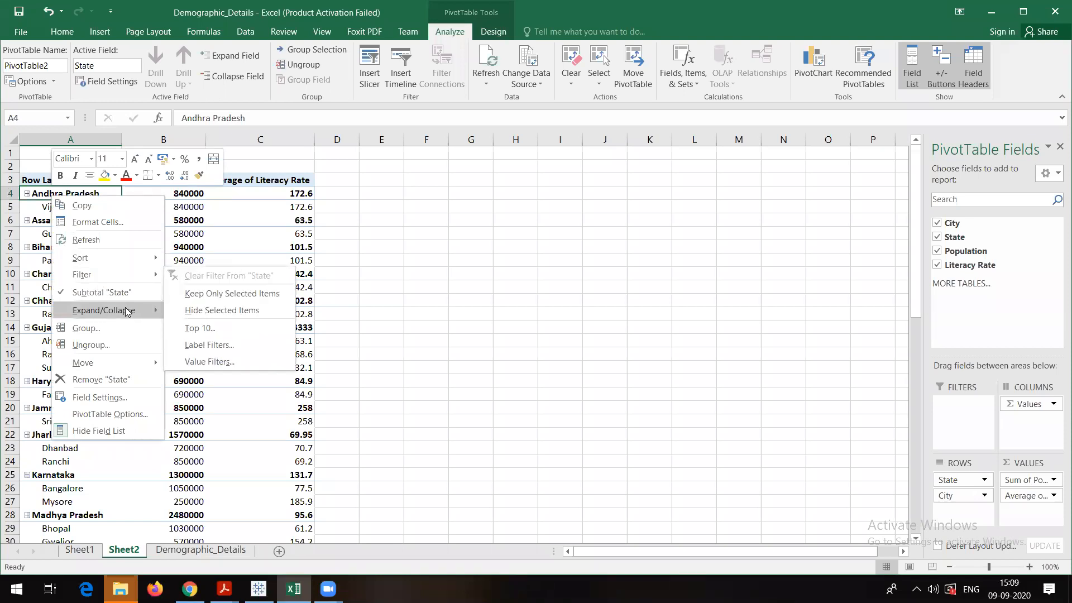
mouse_move(128, 311)
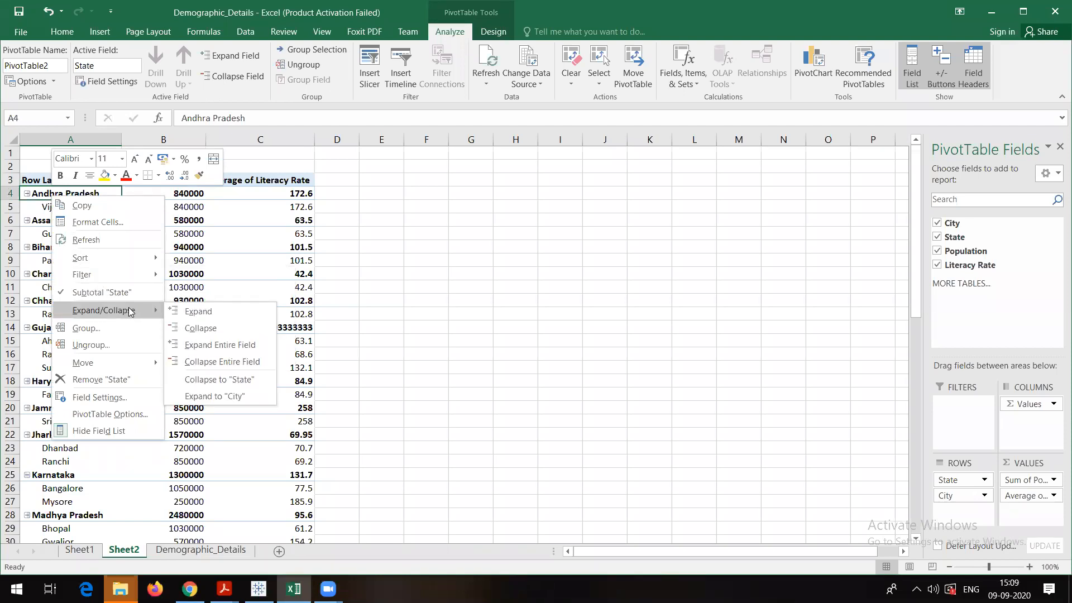
click(191, 361)
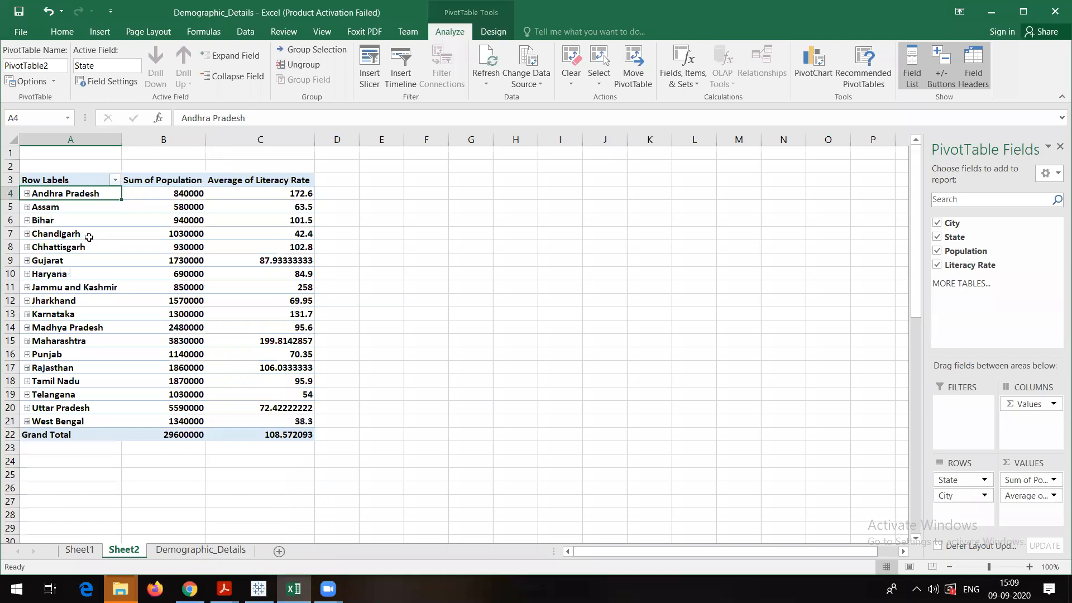
Expand Maharashtra to view its cities and collapse it again, and expand Haryana and Andhra Pradesh to show their cities.
click(27, 341)
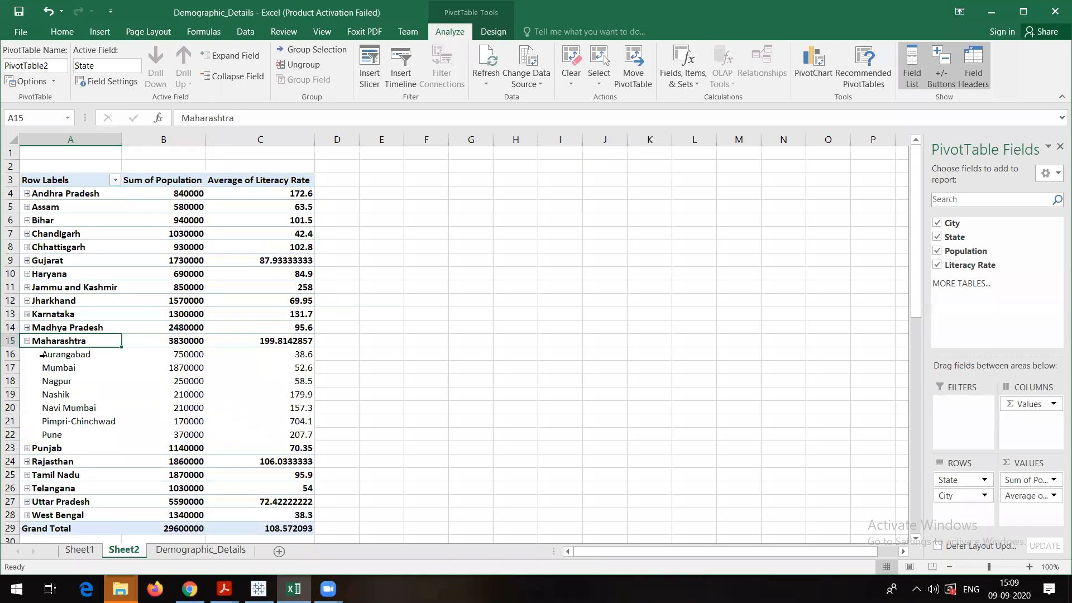
click(49, 356)
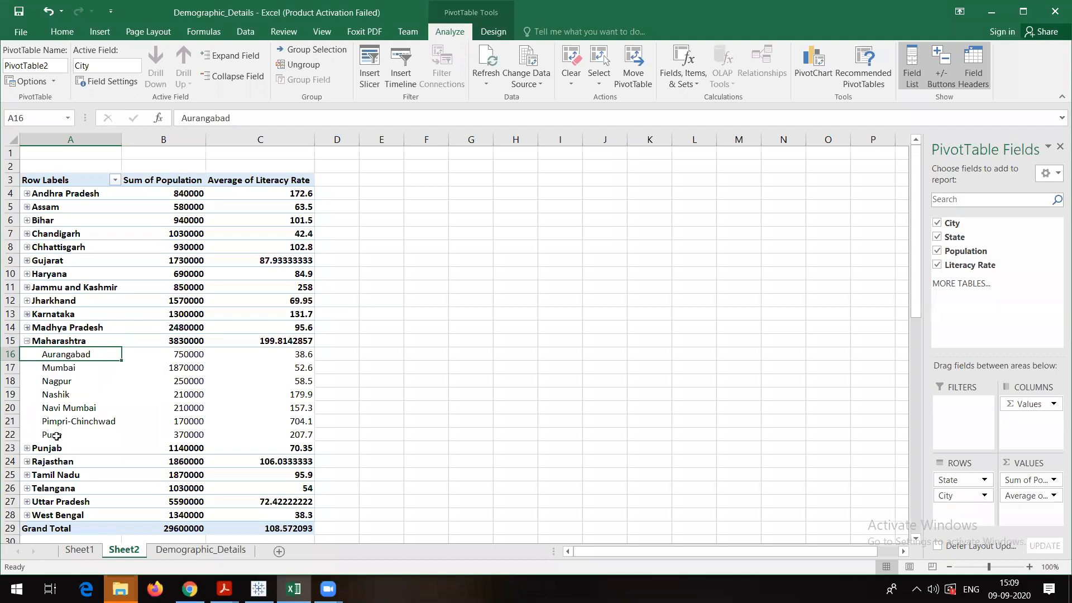
click(28, 341)
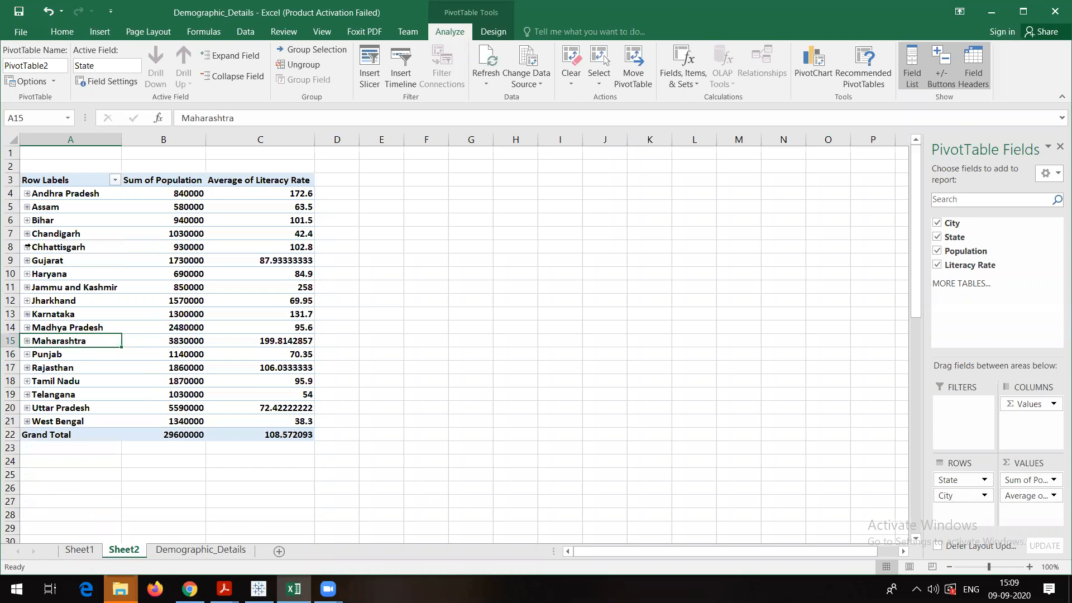
click(27, 274)
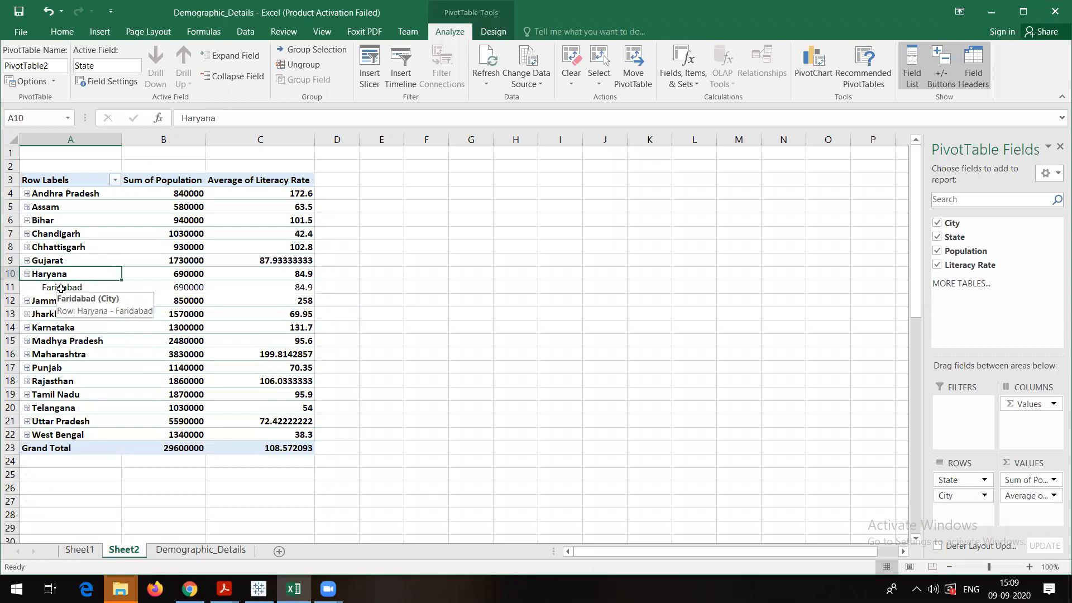
click(27, 193)
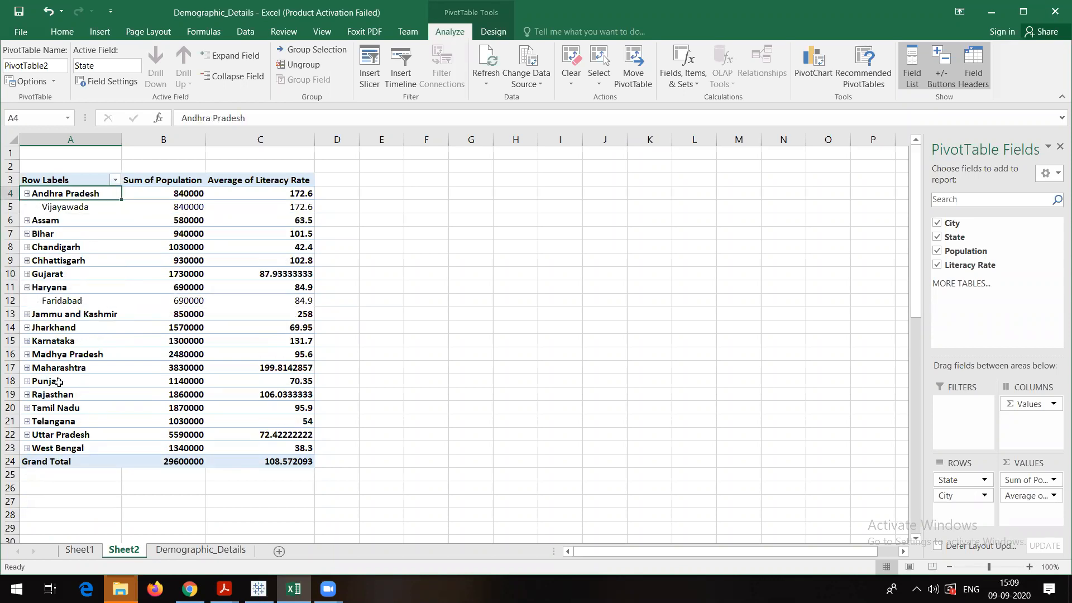
Expand Telangana and Uttar Pradesh in the PivotTable to view their cities, and collapse both states again.
click(26, 421)
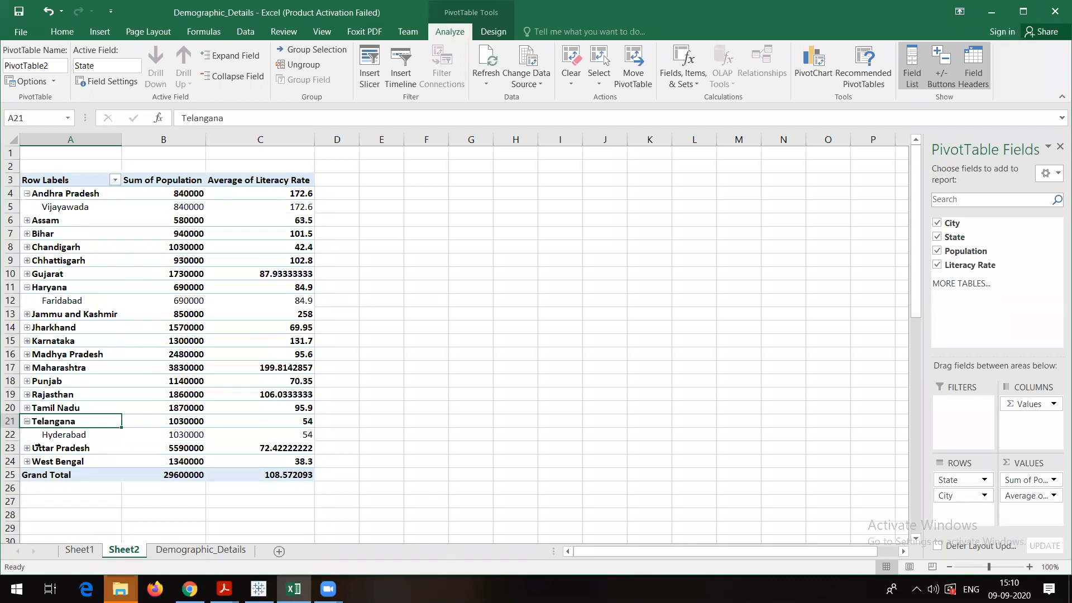
click(27, 448)
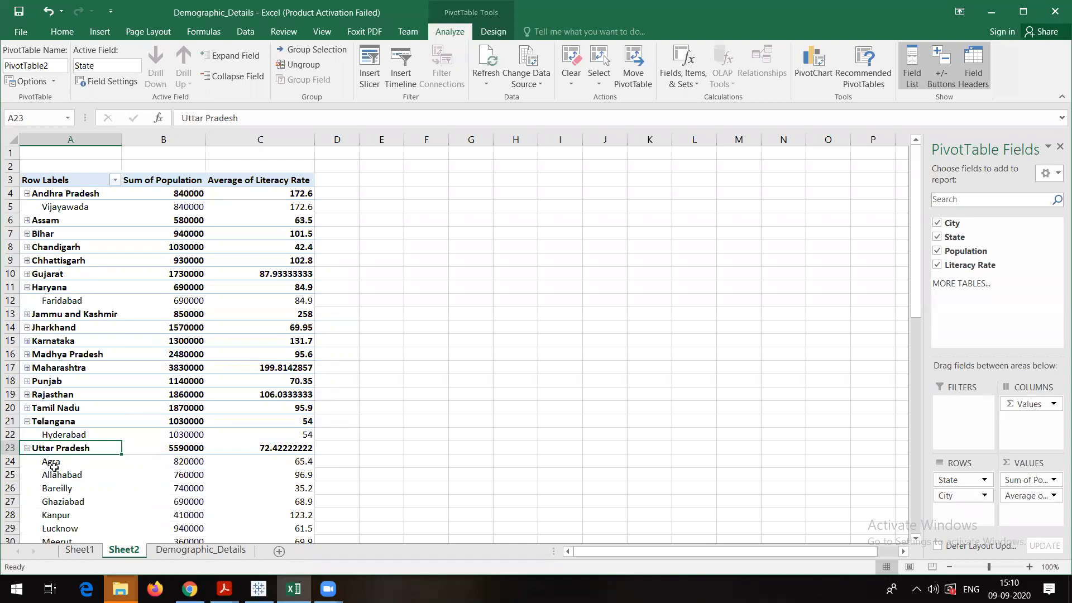
click(27, 448)
click(26, 421)
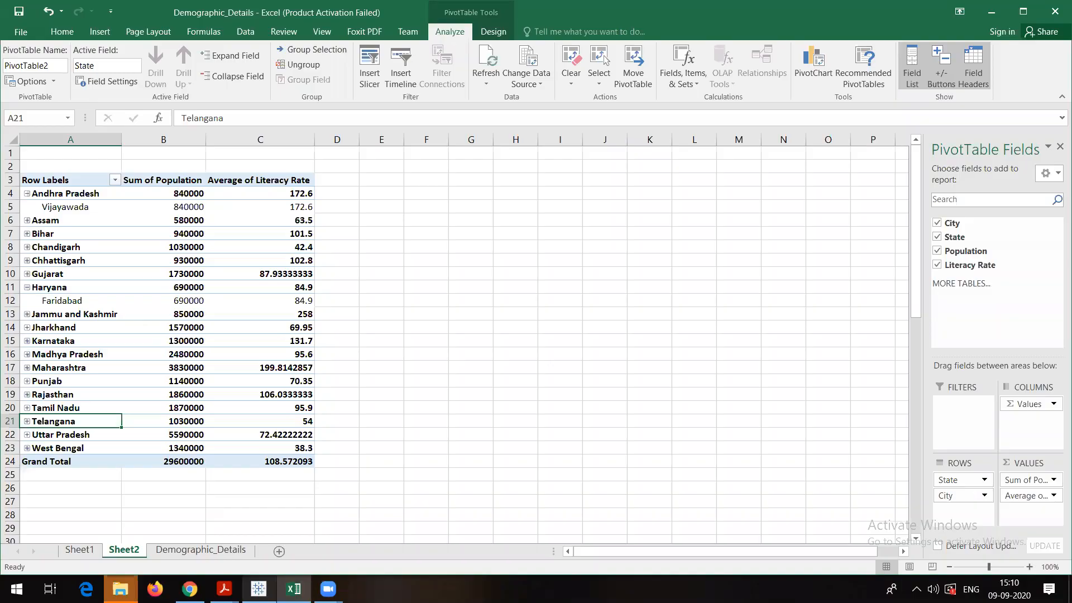
Switch to Tableau and check the Demographic_Details file's type in the ypm folder in File Explorer.
click(258, 589)
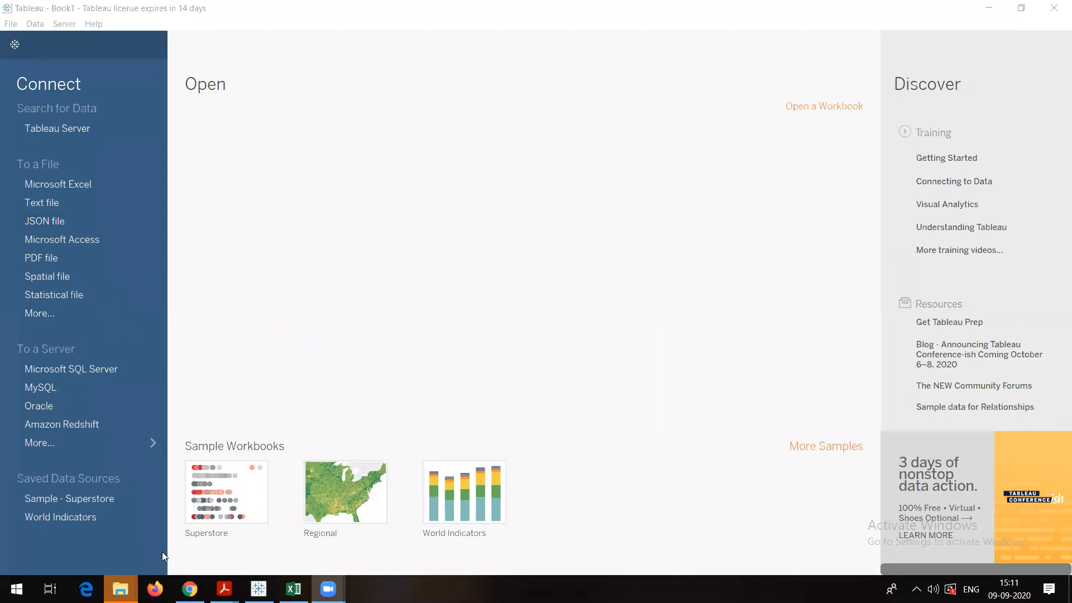
click(121, 589)
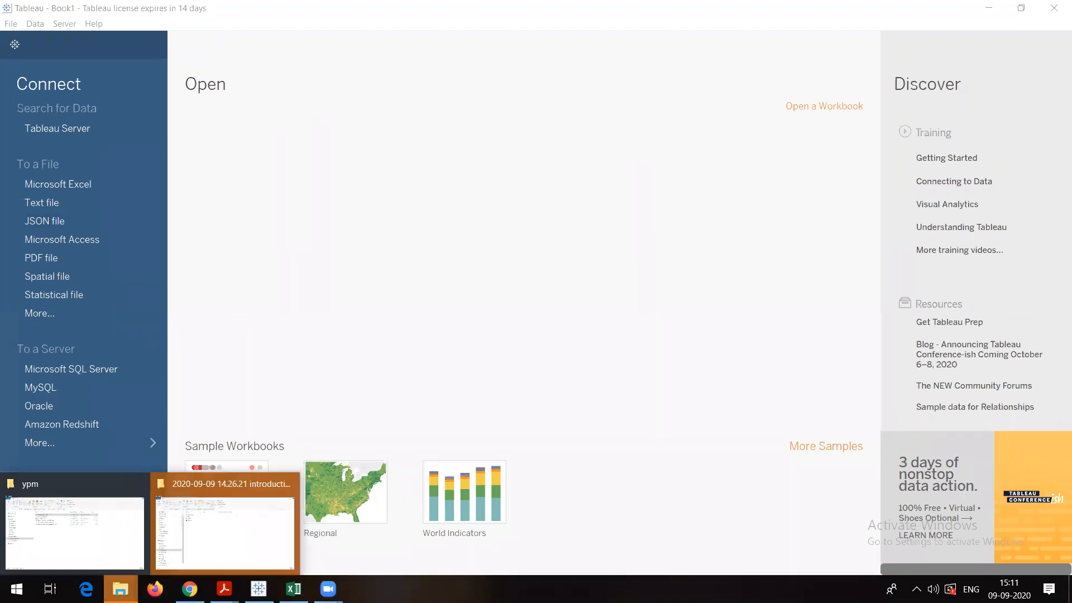
click(98, 543)
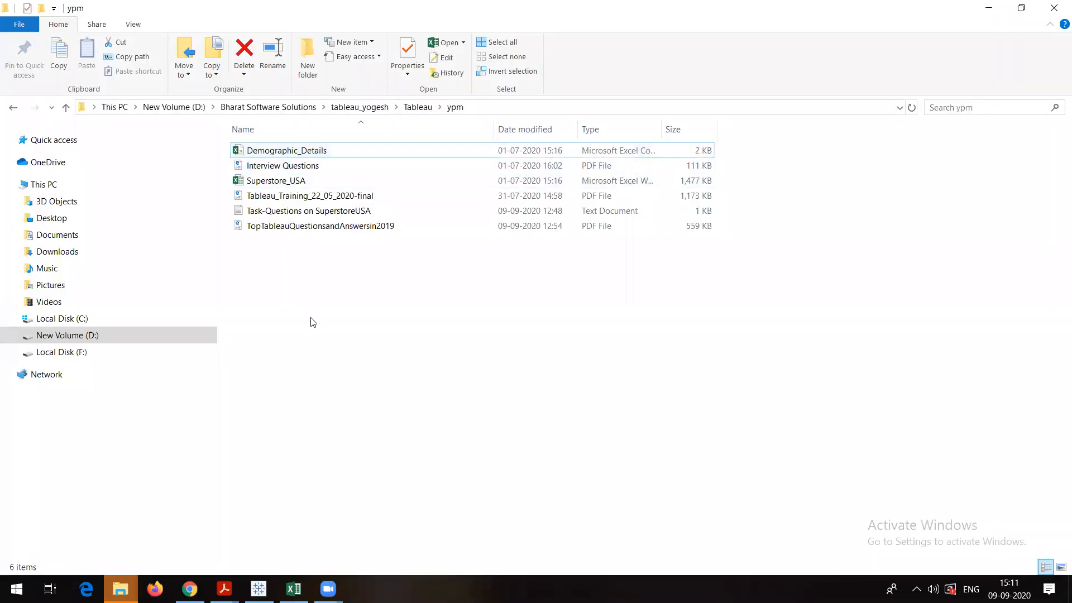
click(334, 151)
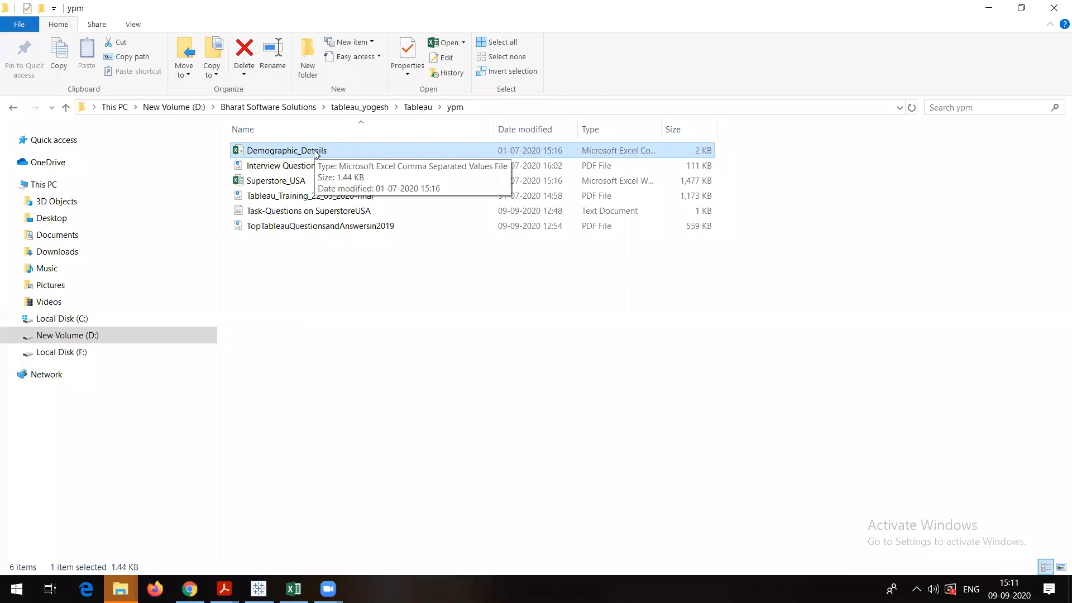
click(988, 9)
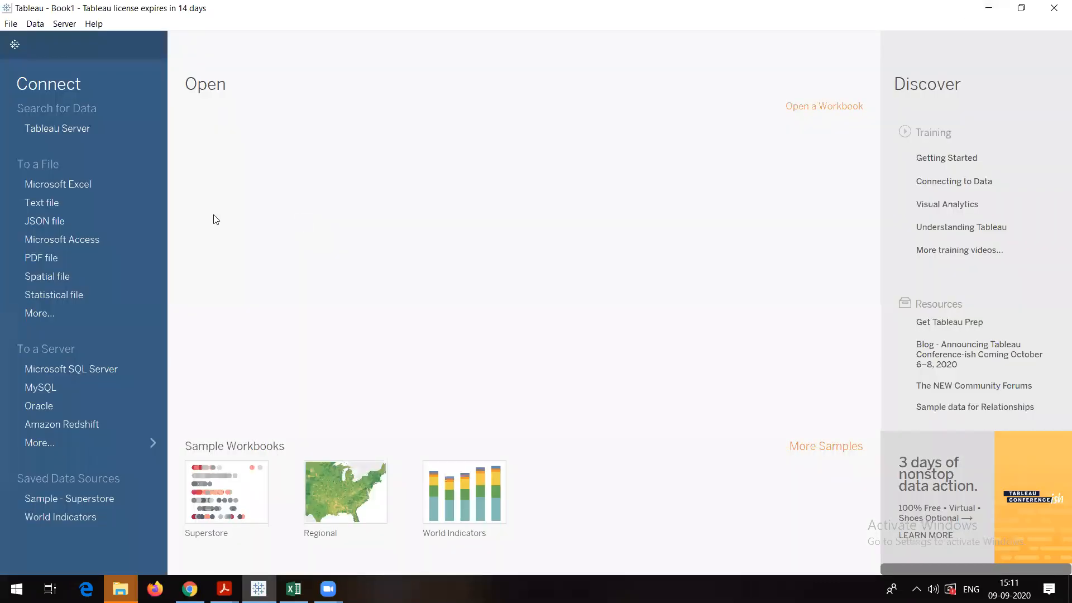
Try to connect Tableau to the Demographic_Details text file in the ypm folder.
click(46, 202)
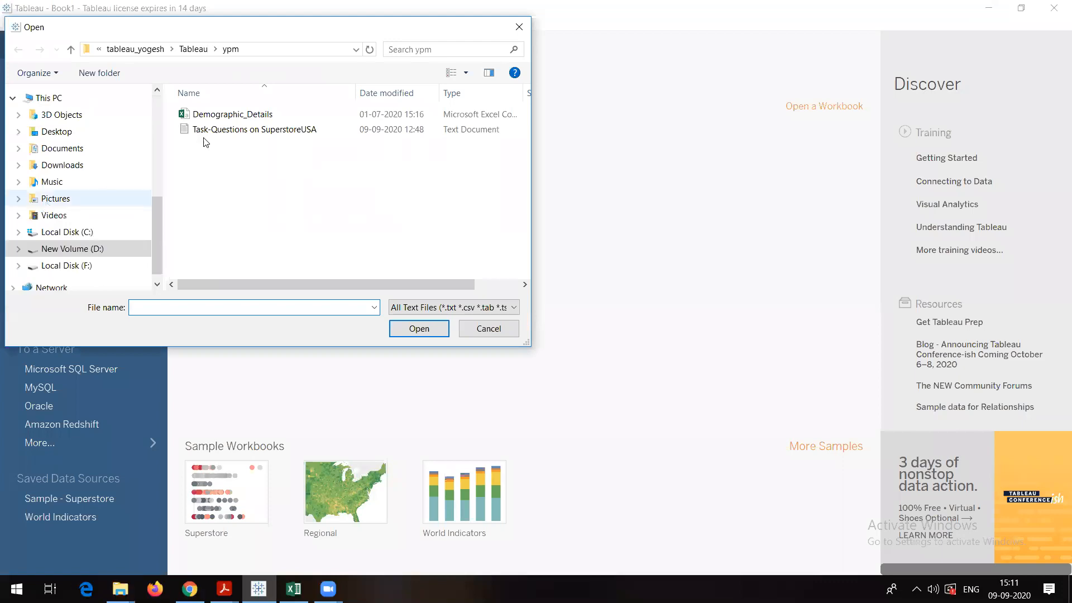
click(228, 115)
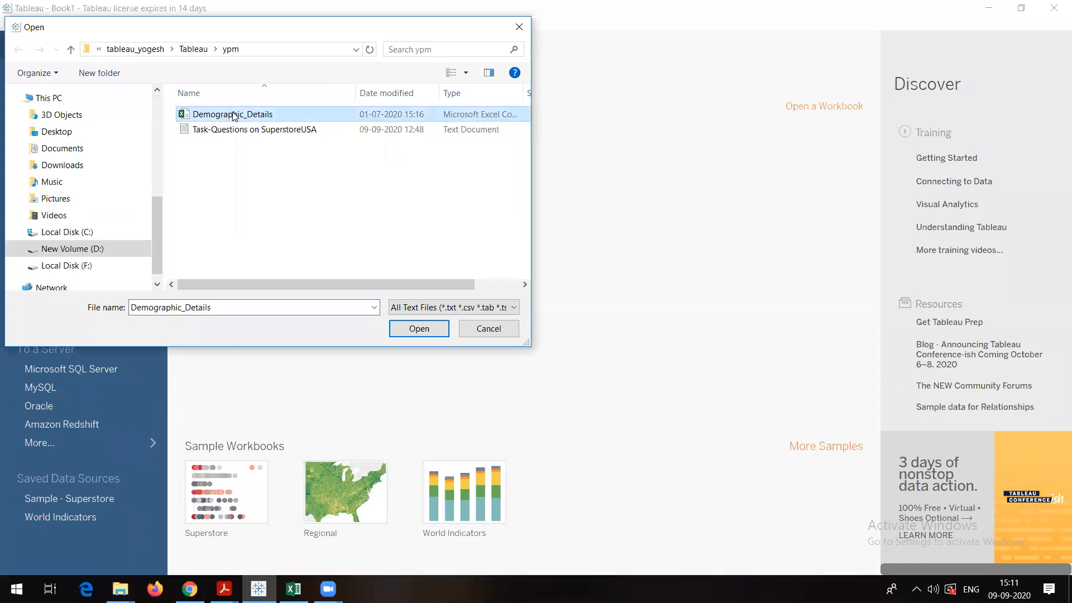
click(414, 331)
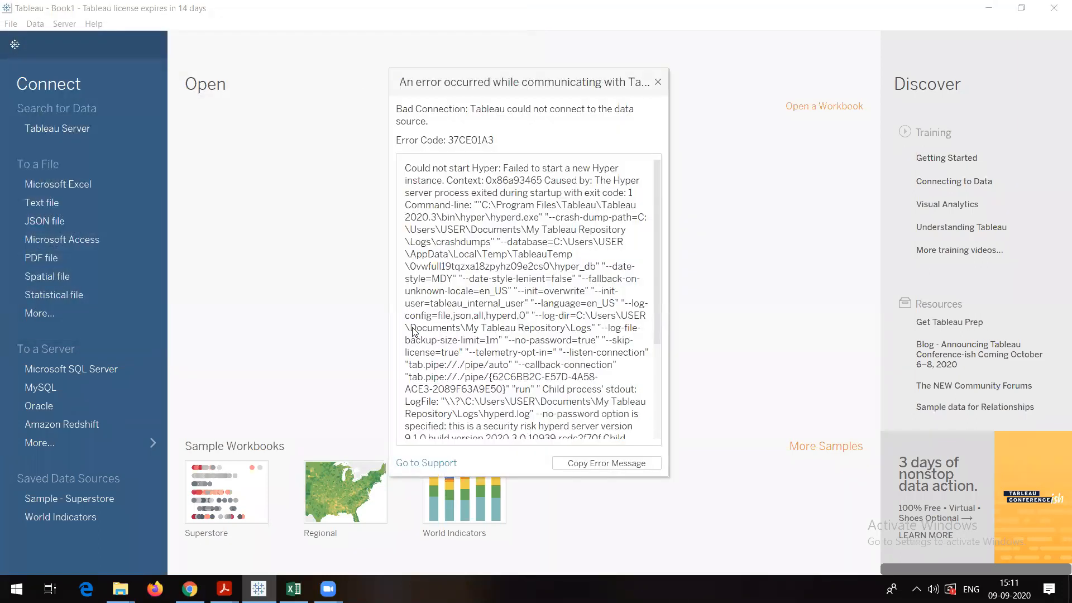
click(657, 83)
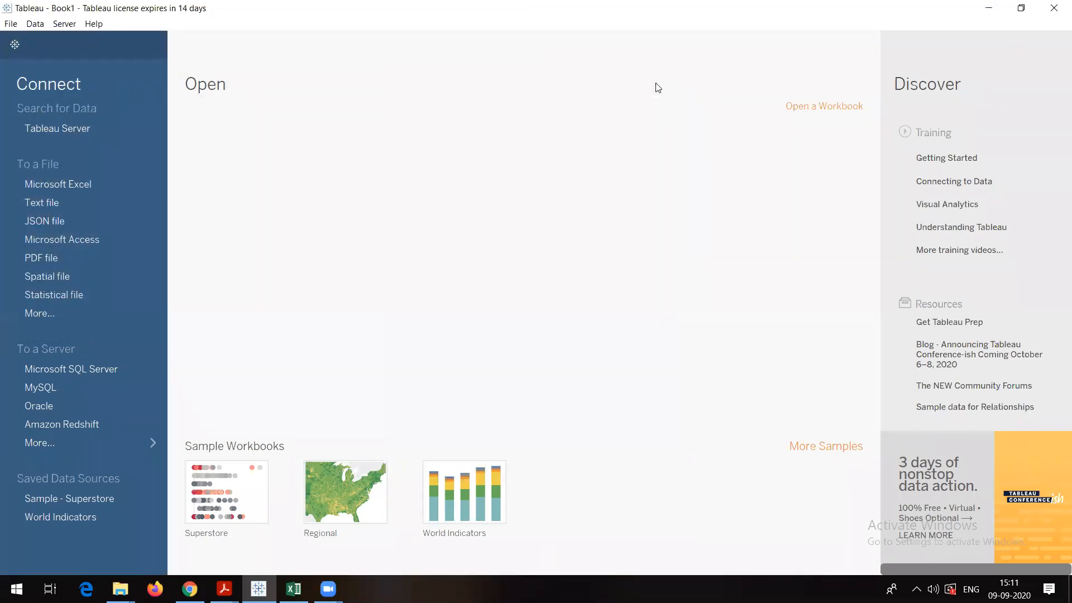
click(43, 204)
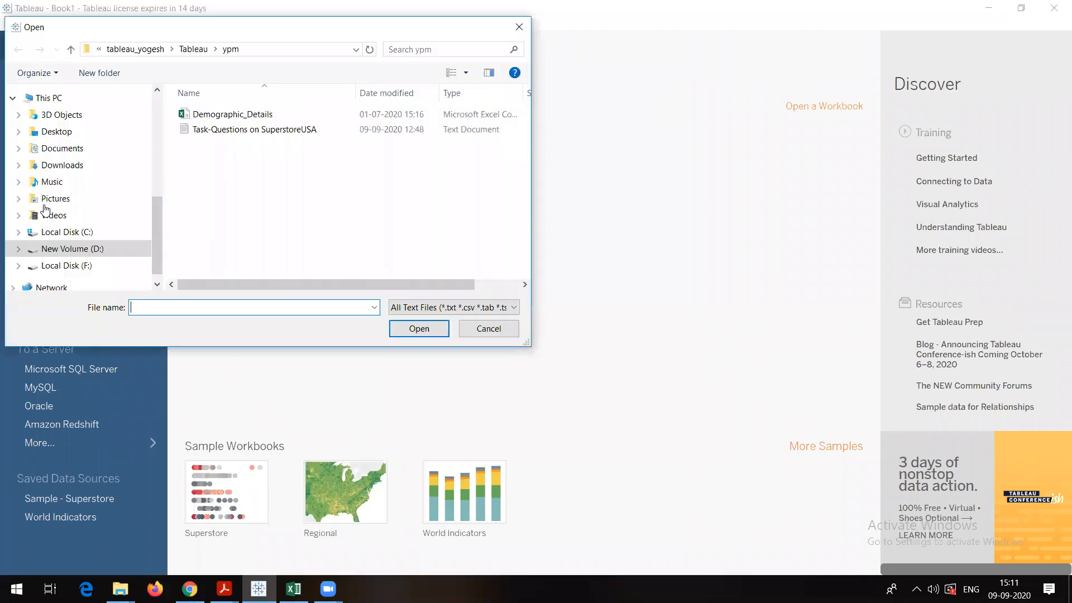
click(519, 26)
Switch to Excel and close the Demographic_Details workbook without saving its changes.
mouse_move(293, 589)
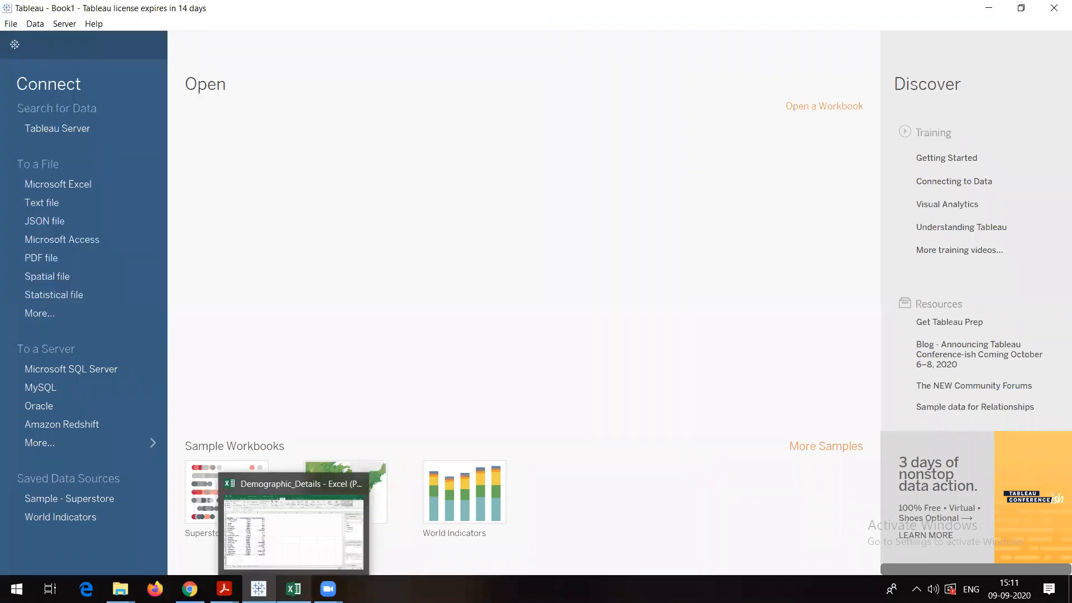
click(289, 544)
click(1055, 11)
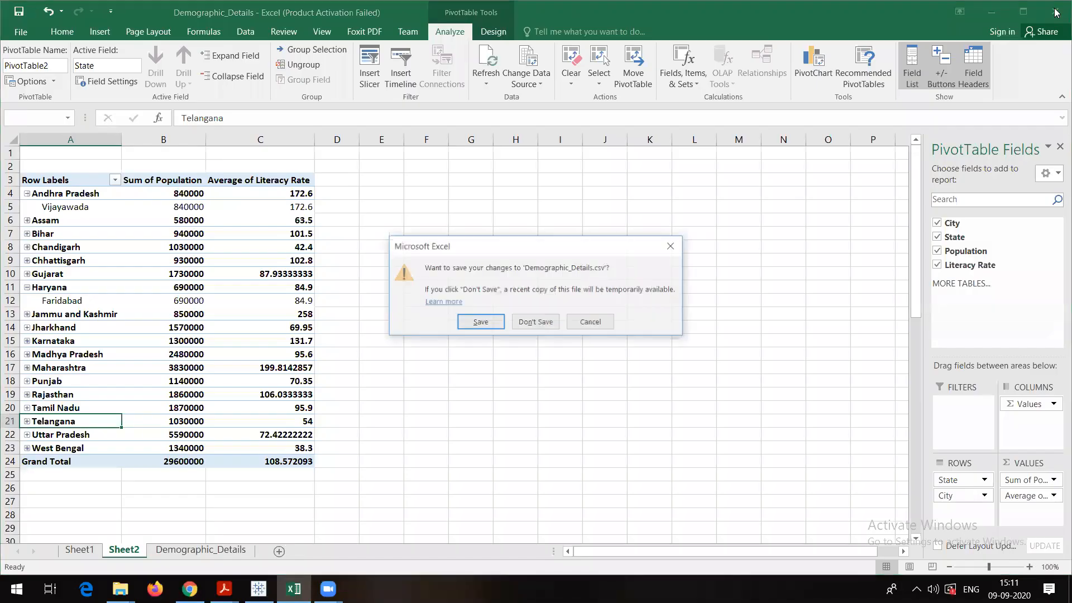
click(524, 323)
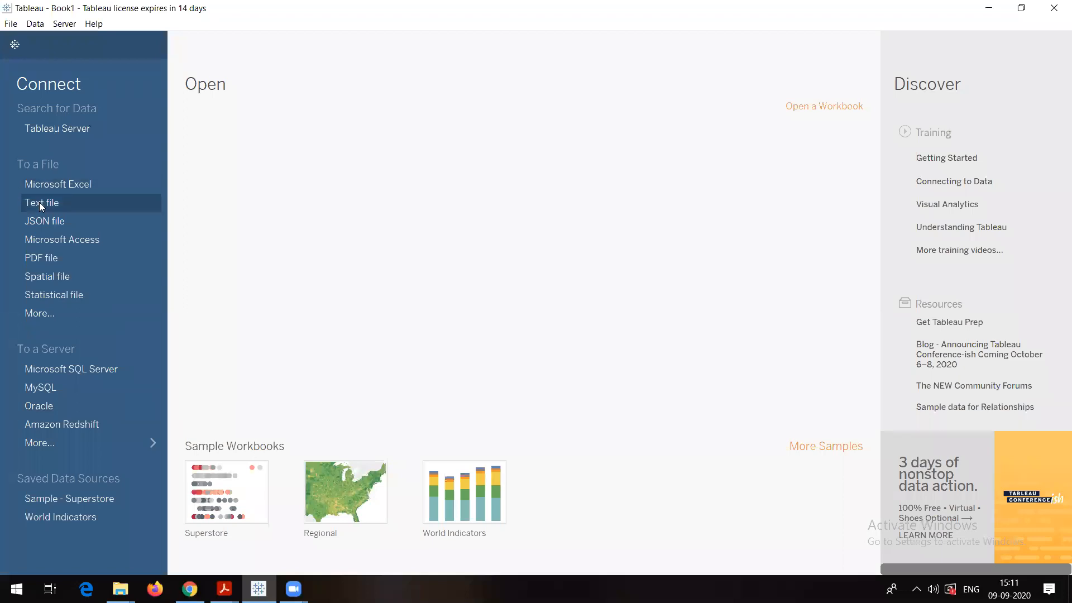
Try again to connect to Demographic_Details as a text file, with the Excel workbook closed.
click(39, 202)
click(235, 115)
click(432, 328)
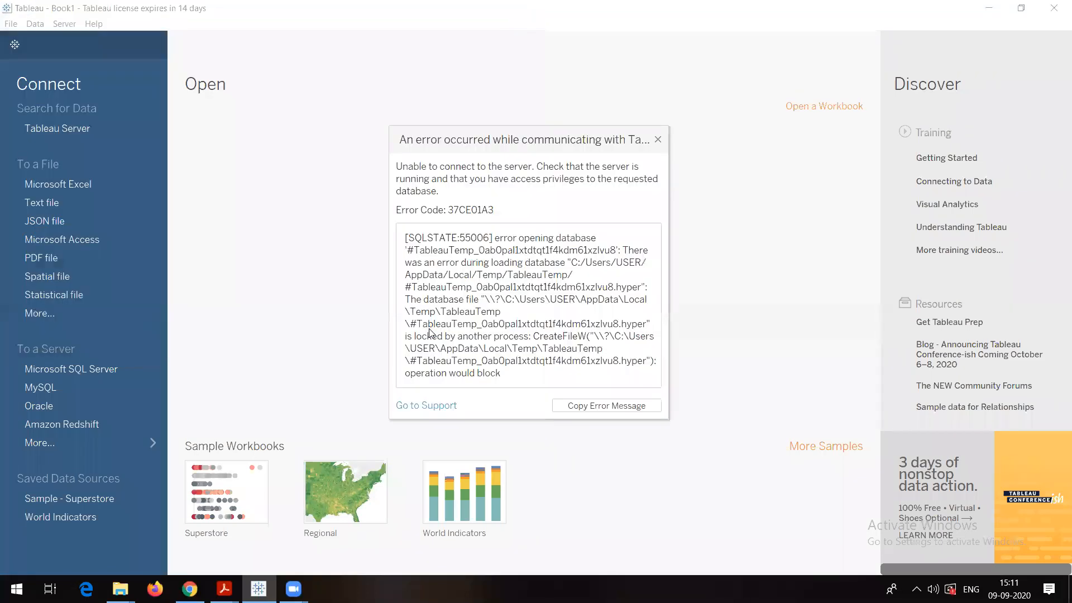
click(658, 140)
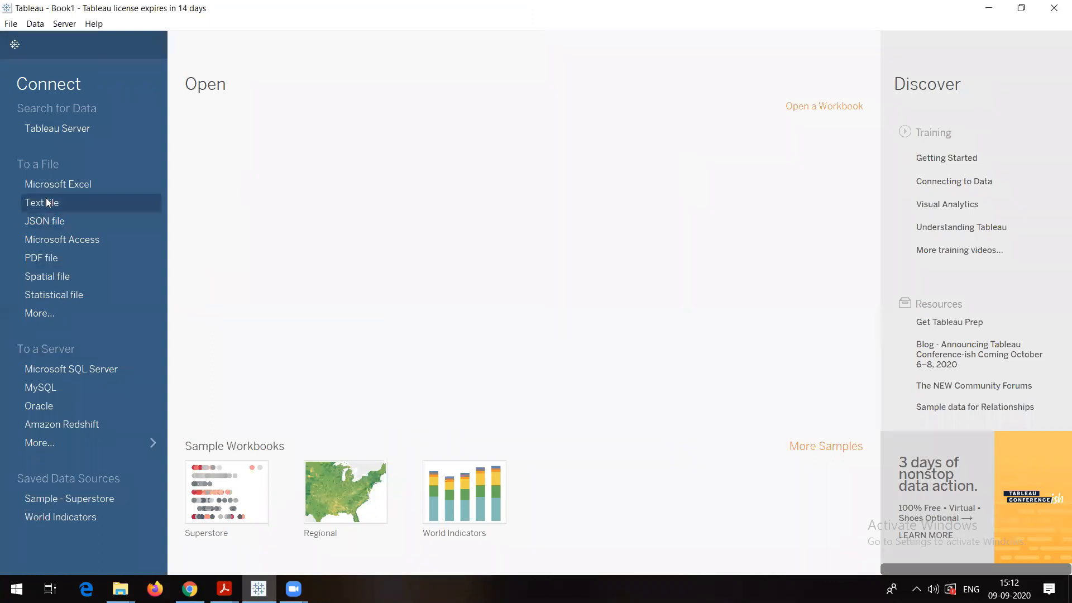
click(96, 182)
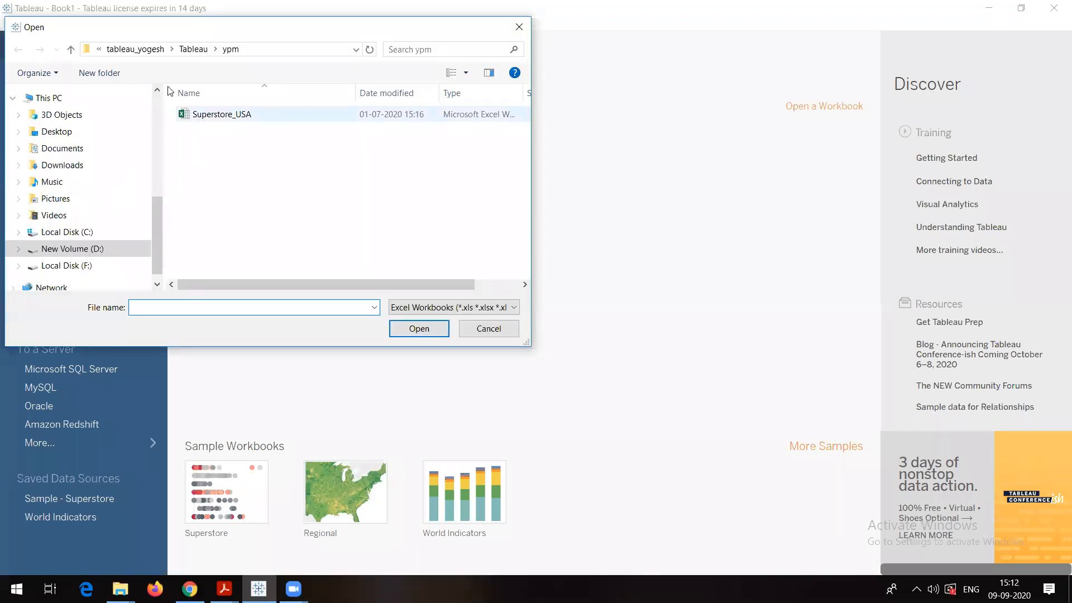
click(193, 50)
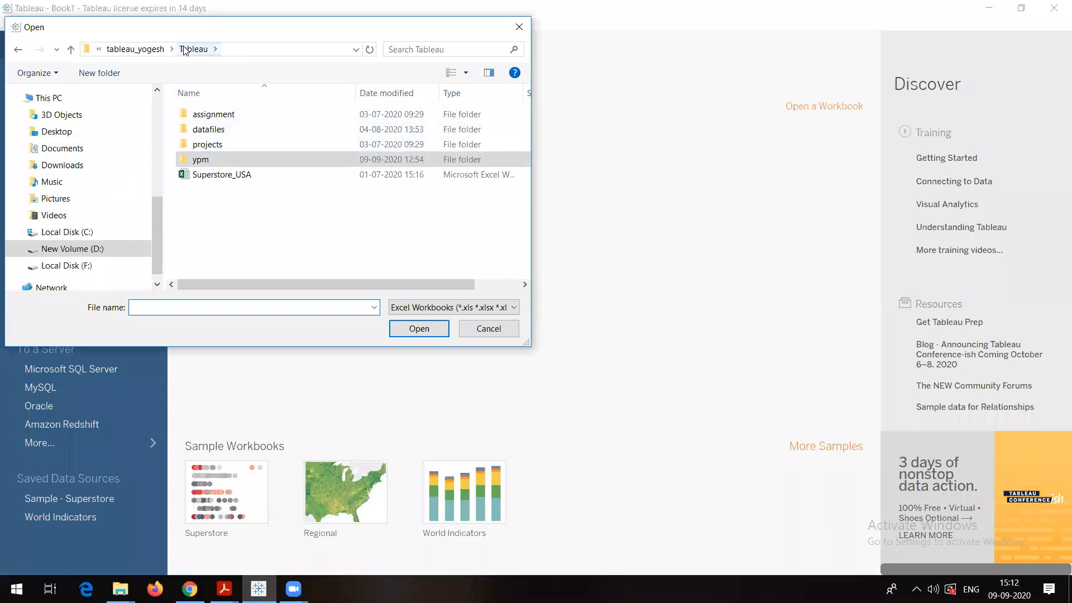
double_click(199, 160)
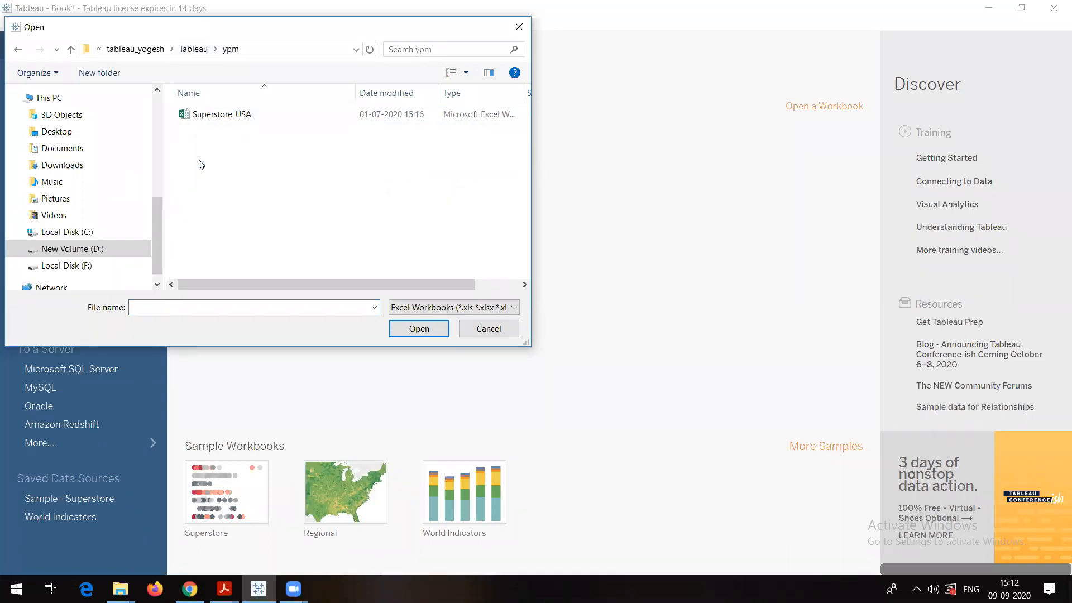
click(513, 26)
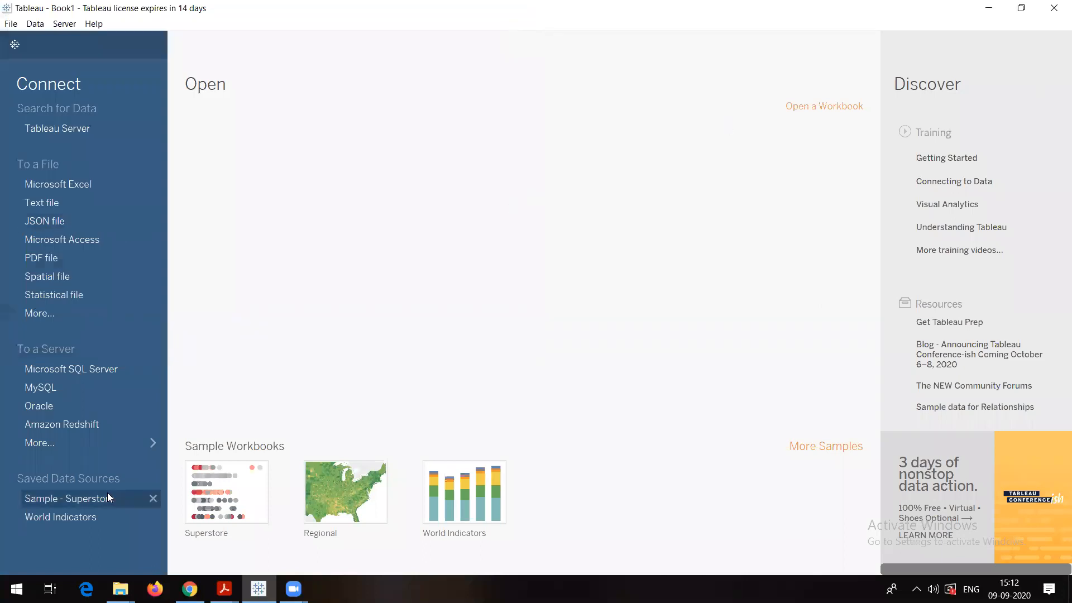
Connect to the Demographic_Details text file as the data source.
click(46, 203)
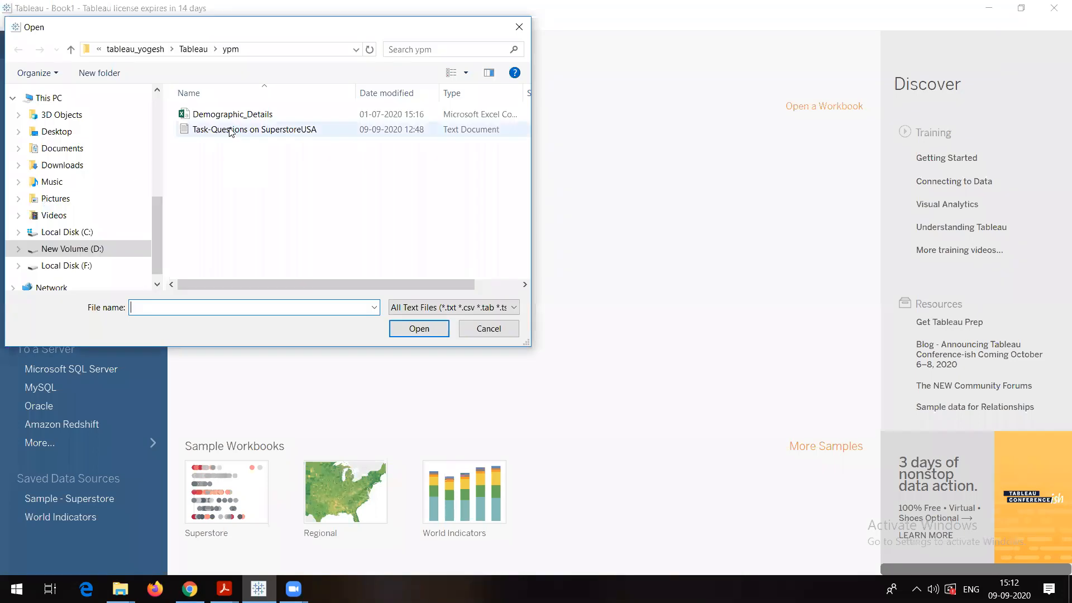
click(230, 115)
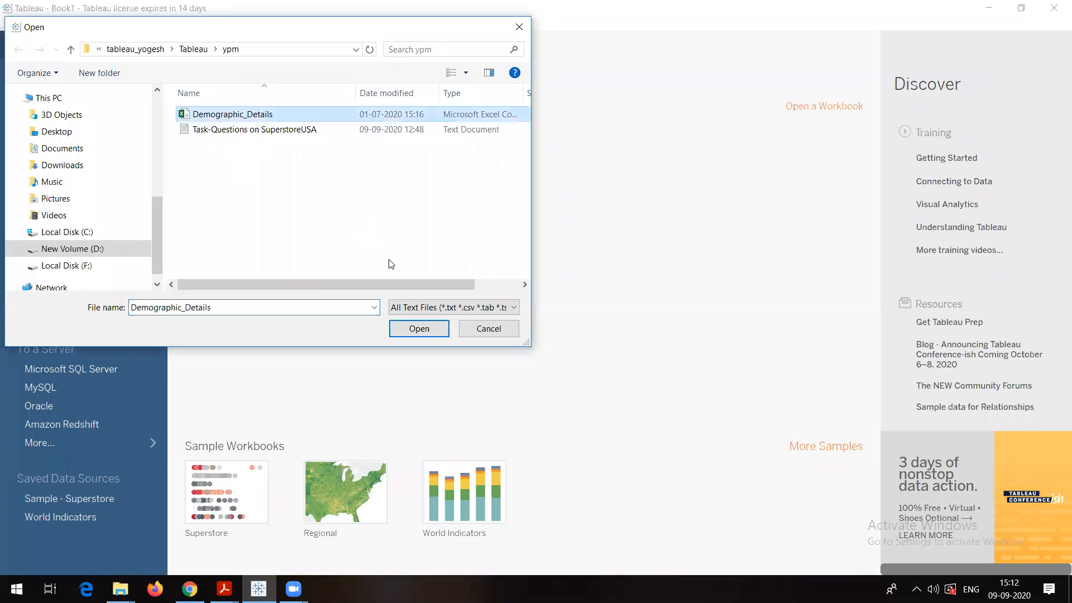
click(417, 329)
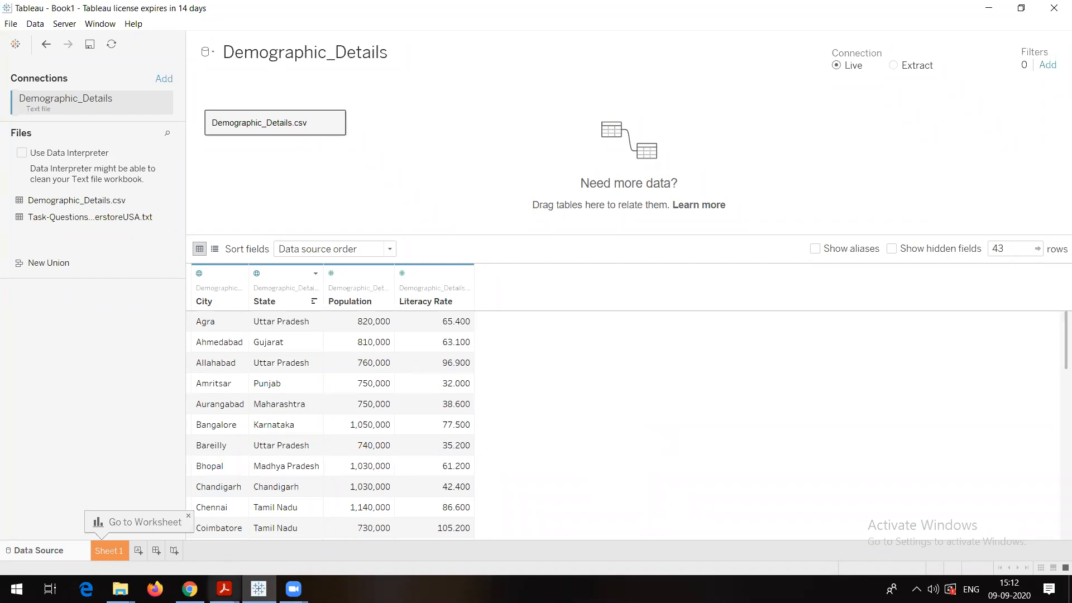
Switch to the Tableau training PDF in Acrobat Reader and examine the Tableau Intro slide's Excel table and state population map.
click(224, 589)
click(184, 540)
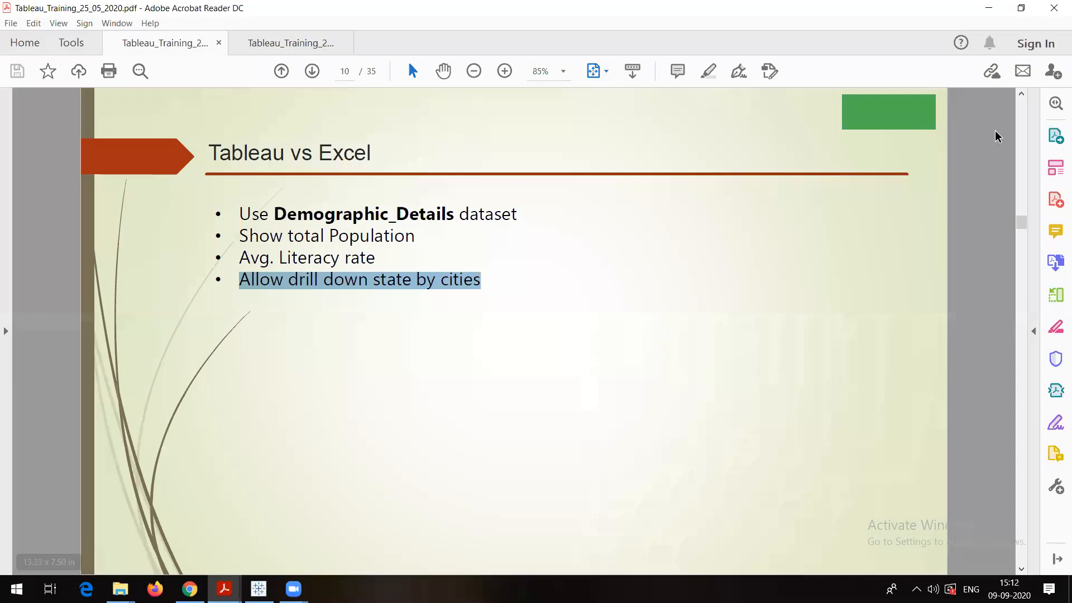
click(1021, 95)
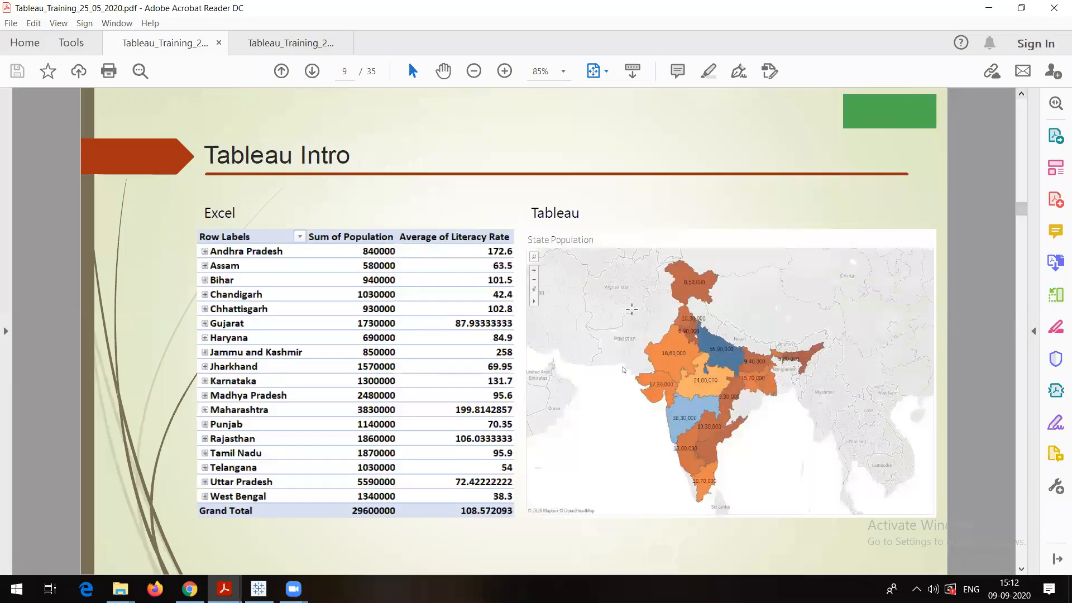
click(623, 369)
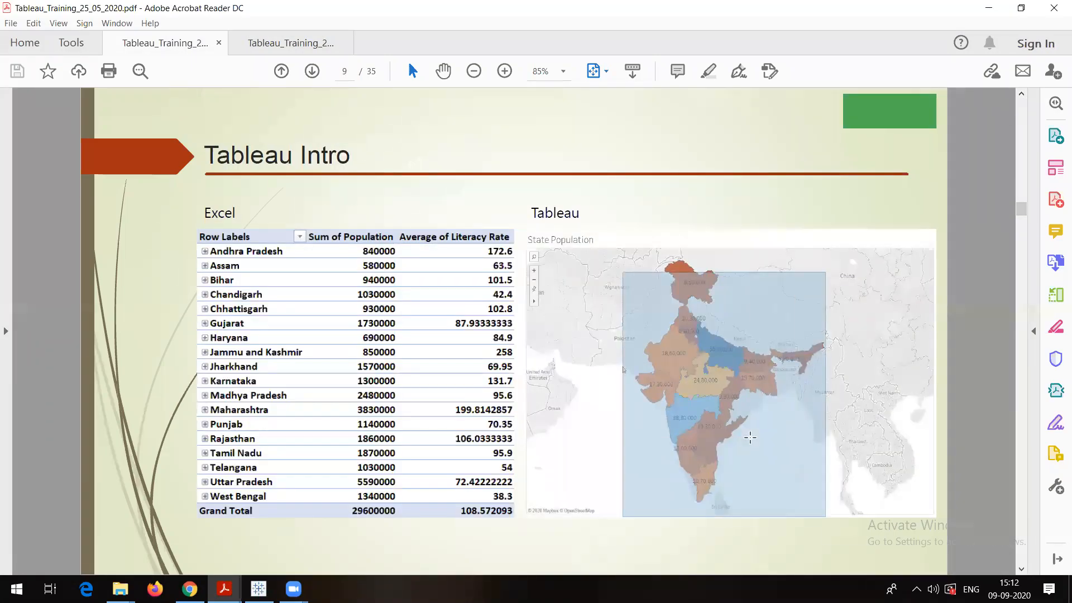
click(706, 148)
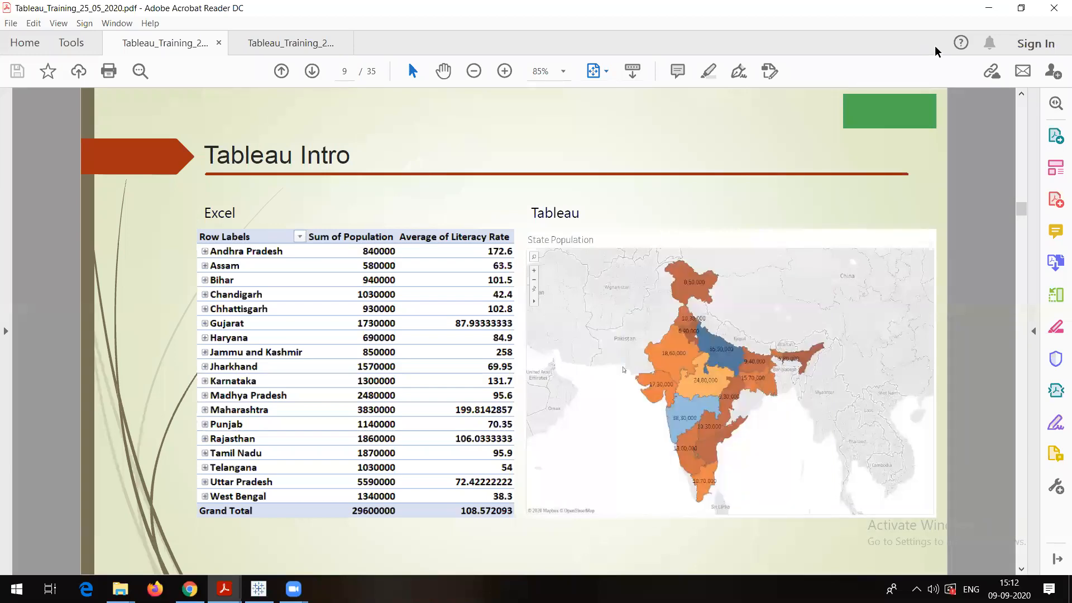
click(986, 8)
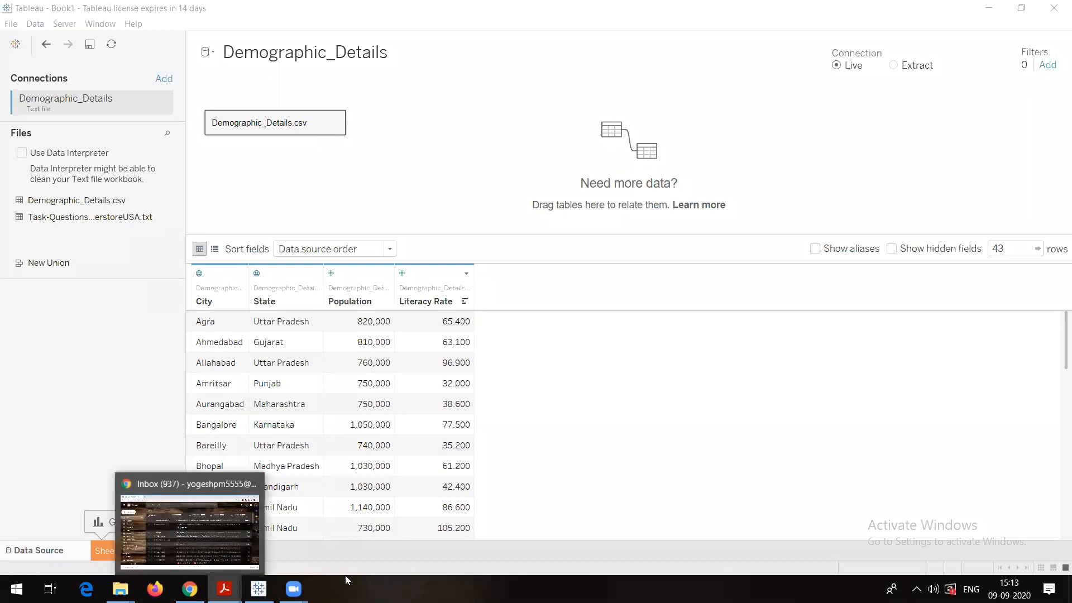
mouse_move(126, 524)
mouse_down()
mouse_move(113, 511)
mouse_move(97, 570)
mouse_move(86, 544)
mouse_move(146, 533)
mouse_move(105, 561)
mouse_up()
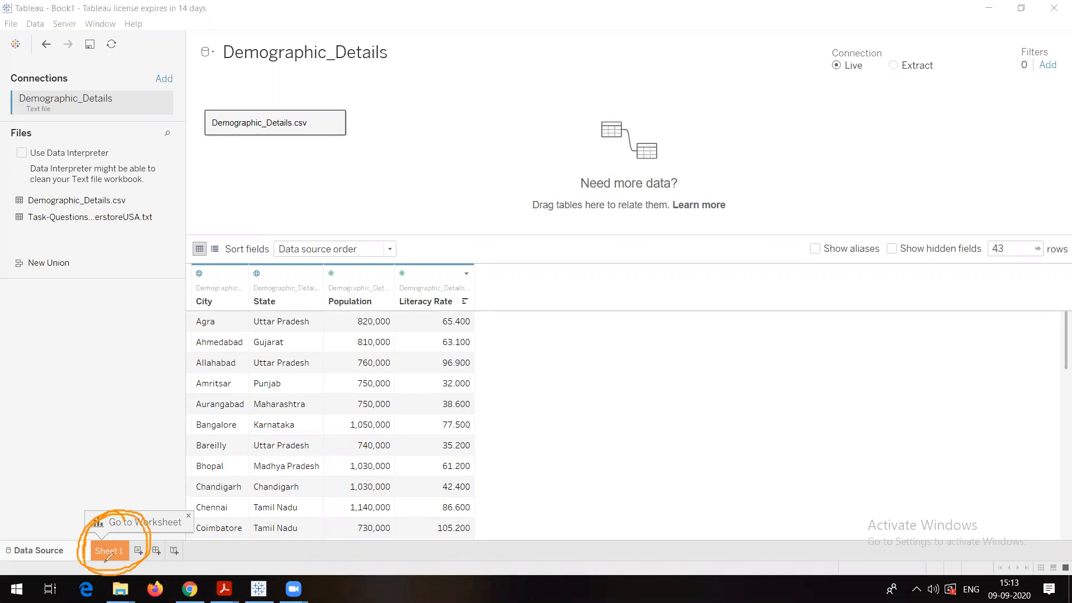
click(748, 101)
click(774, 73)
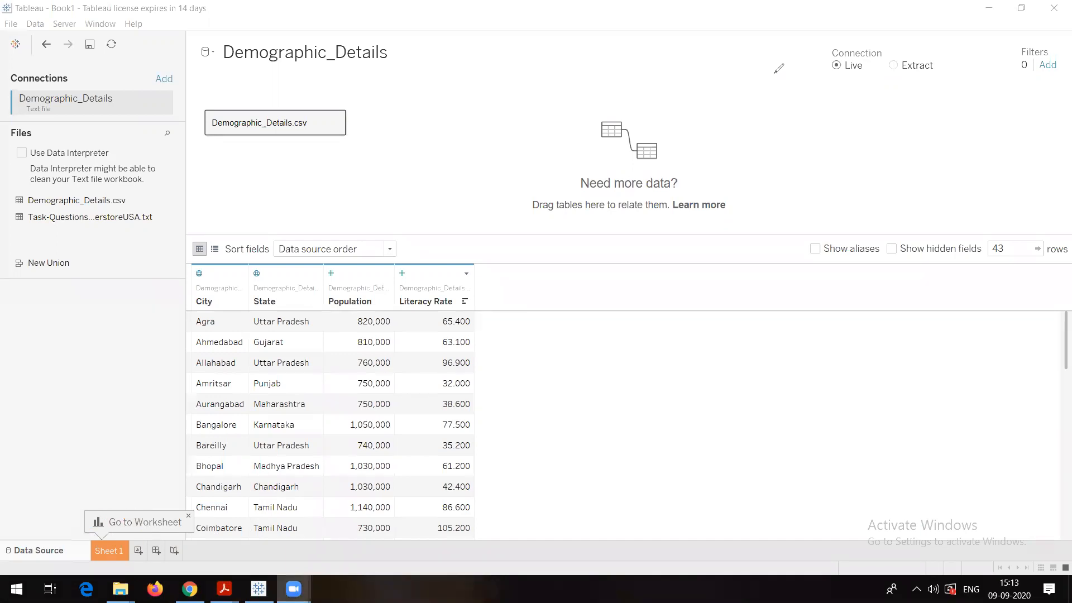
Open the Sheet 1 worksheet and read the description of the Measure Names field.
click(109, 552)
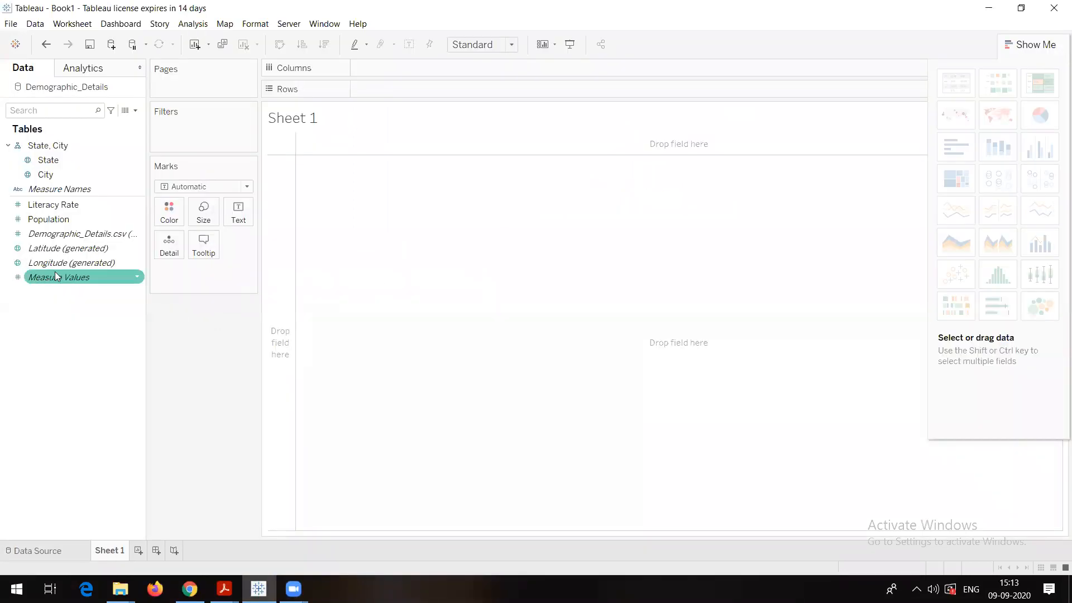
click(72, 191)
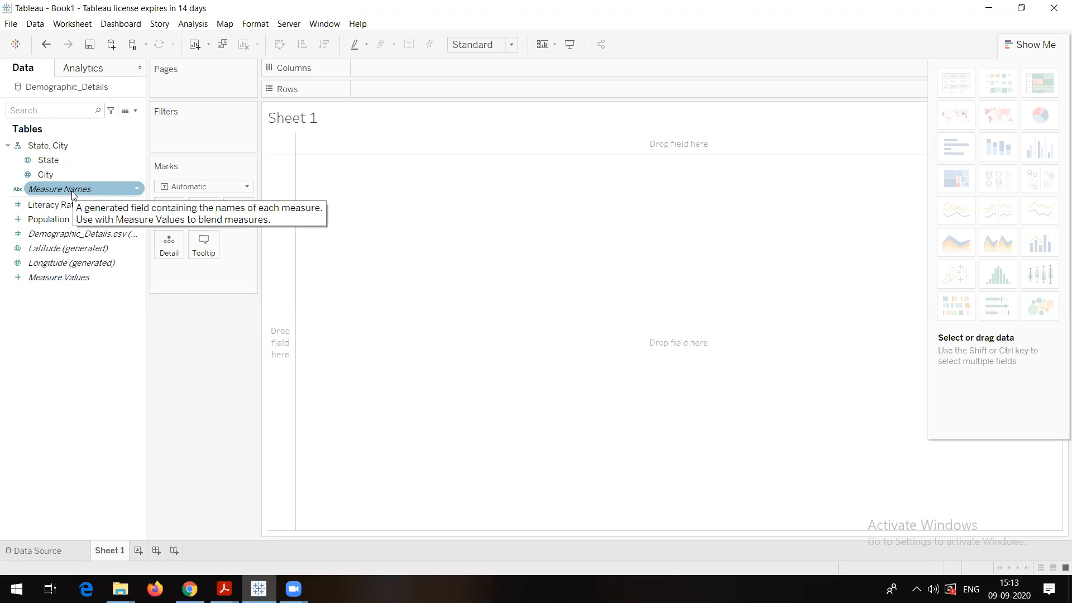
click(79, 337)
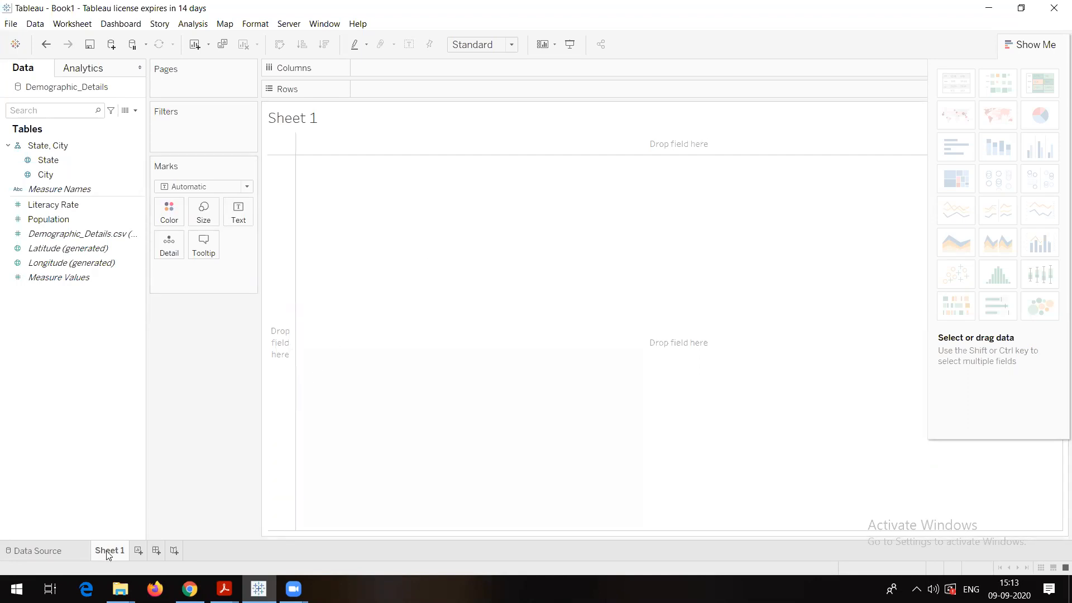
Build a filled map of Population by State on Sheet 1 with Show Me.
mouse_move(108, 553)
click(62, 161)
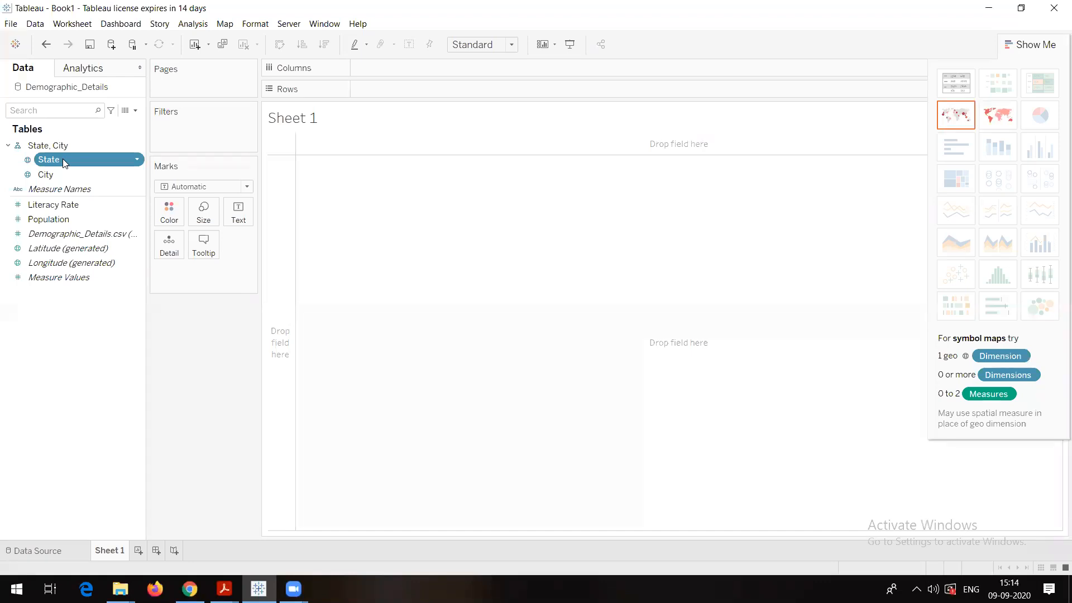
ctrl+click(65, 224)
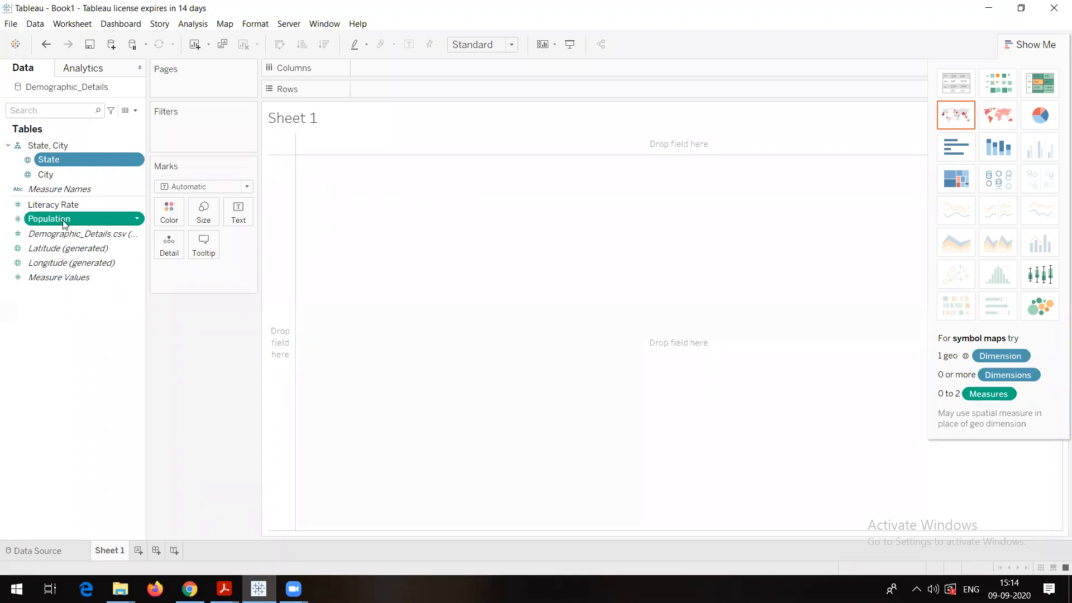
click(1030, 46)
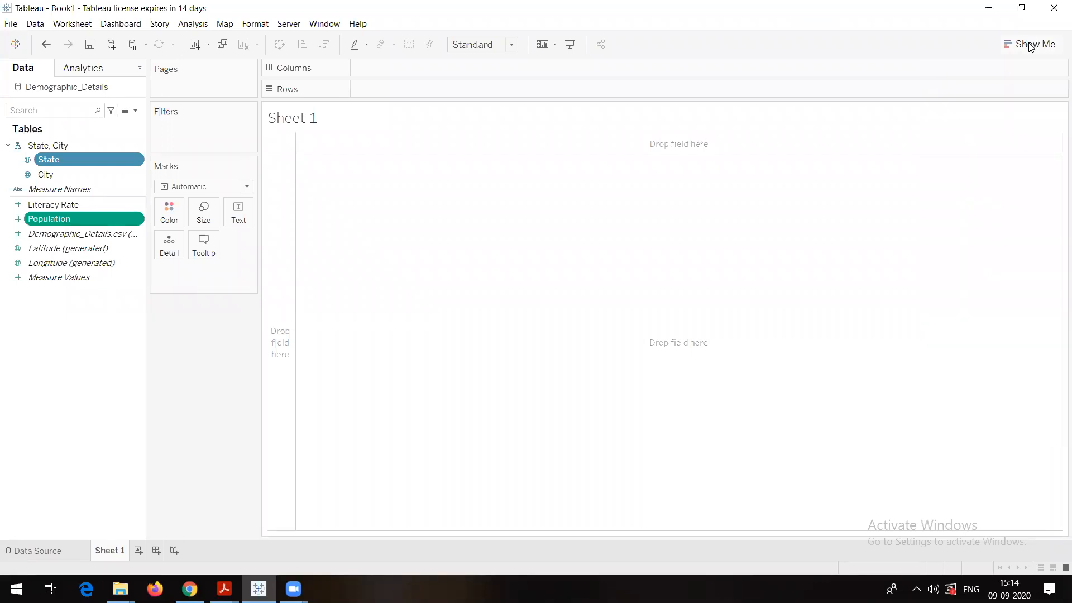
click(1030, 46)
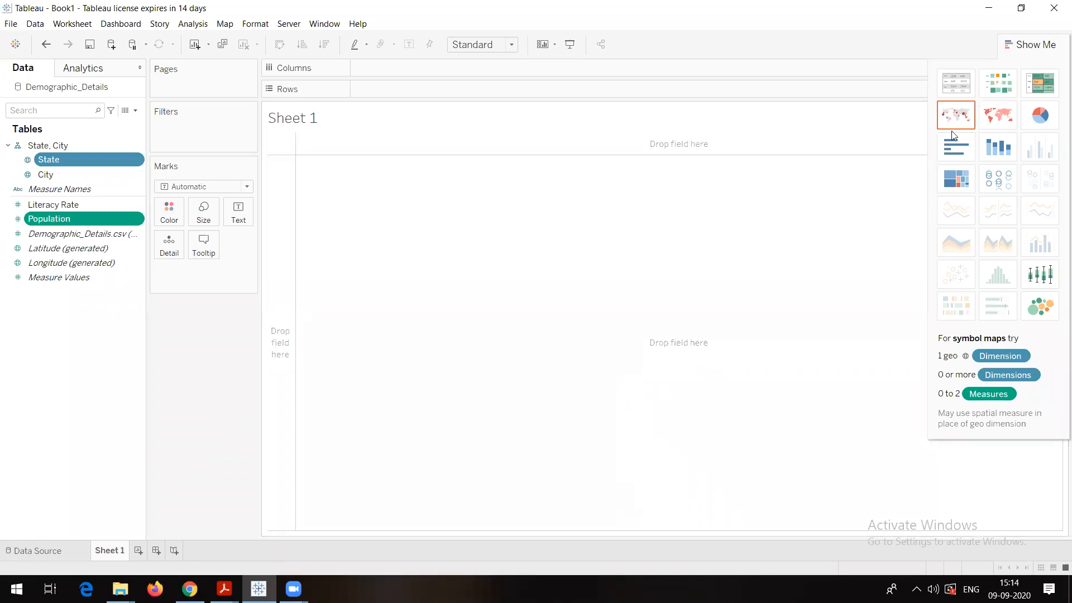
click(995, 119)
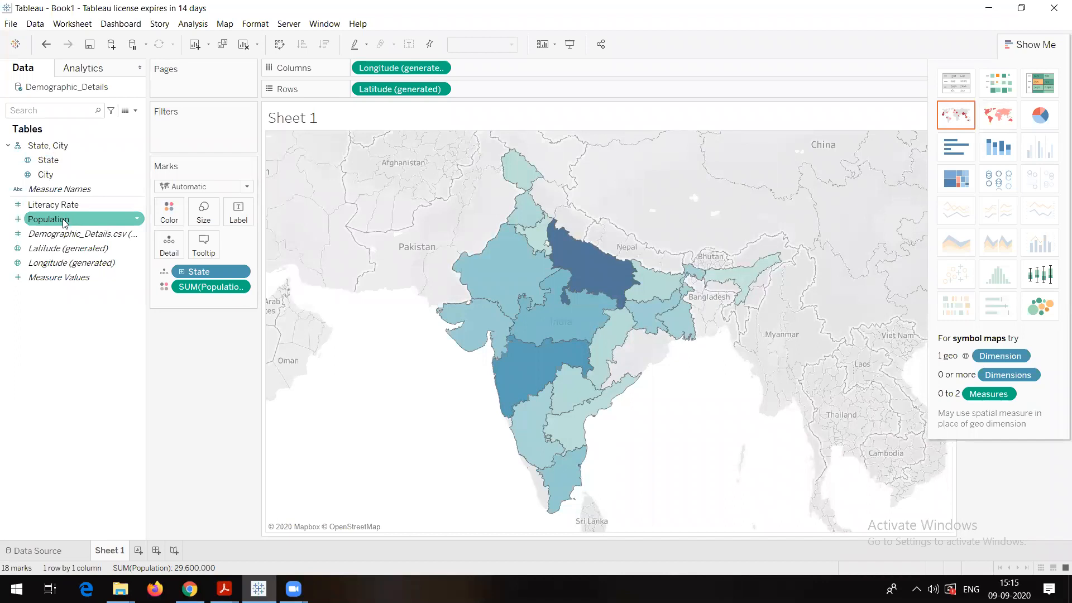
Label each state on the map with its Population value and check the state tooltips.
drag(65, 223, 244, 214)
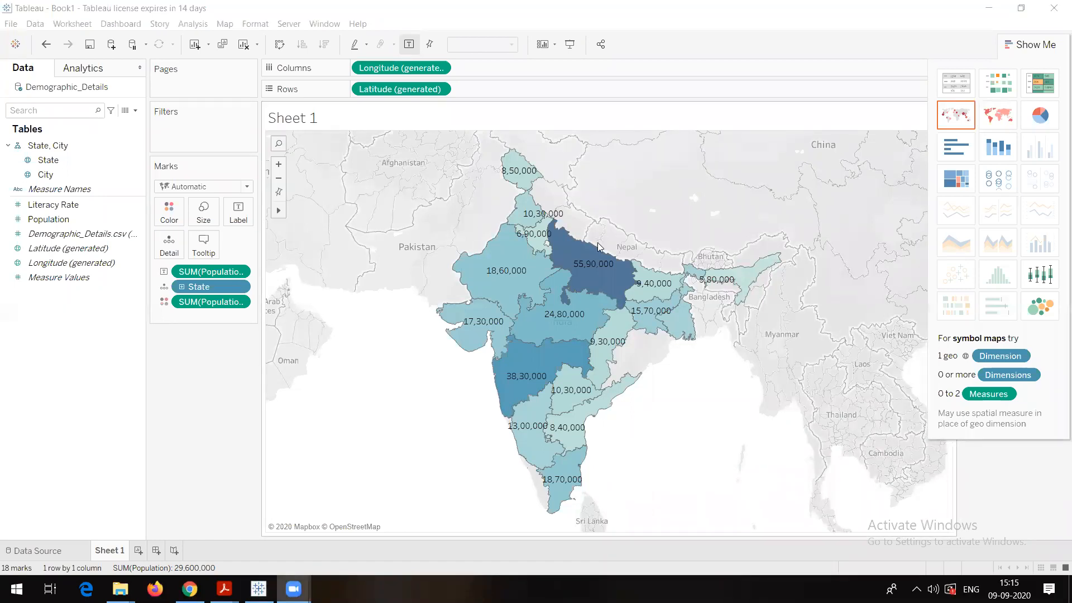
mouse_move(558, 274)
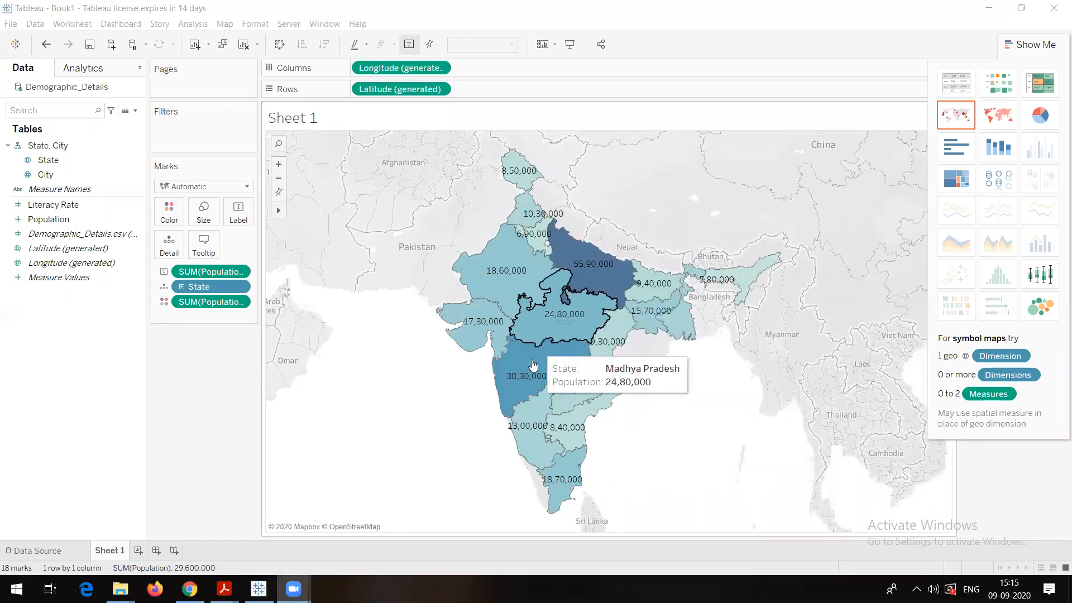
mouse_move(530, 370)
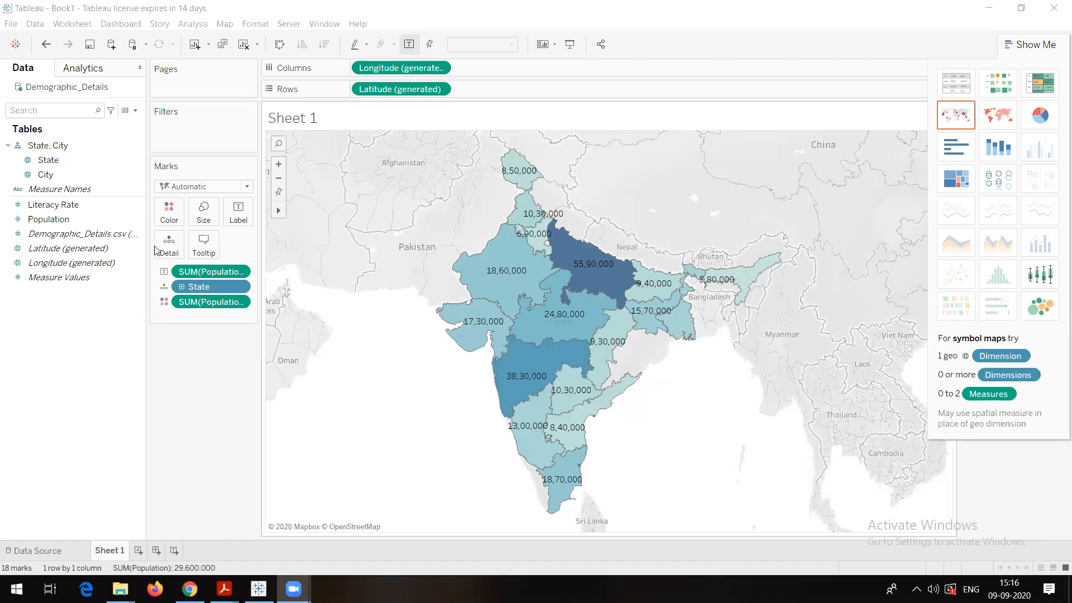
Change the map's Population color palette to Red.
click(170, 215)
click(207, 254)
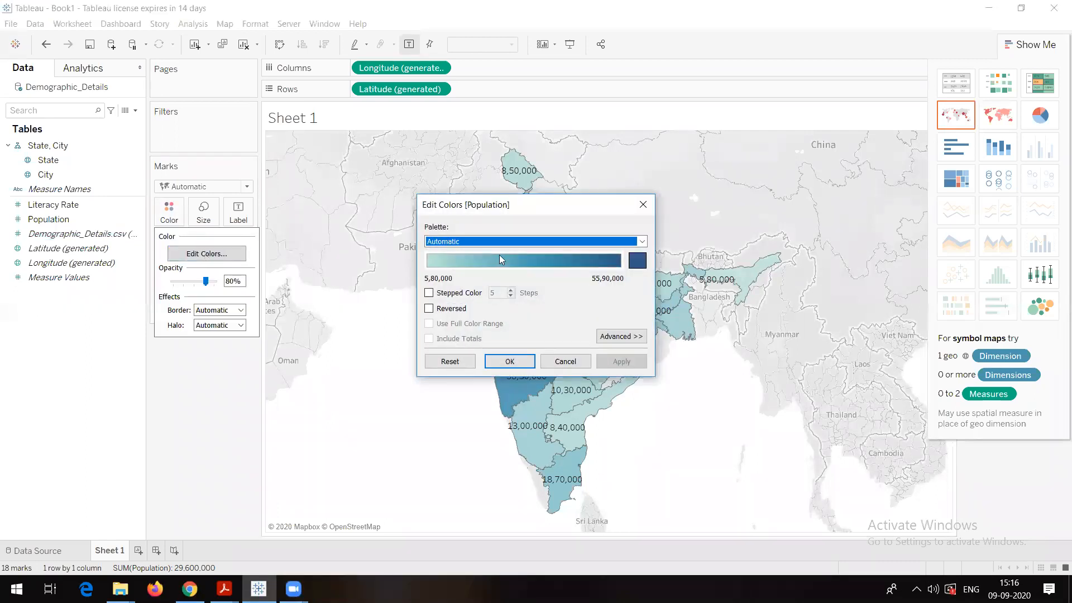
click(642, 241)
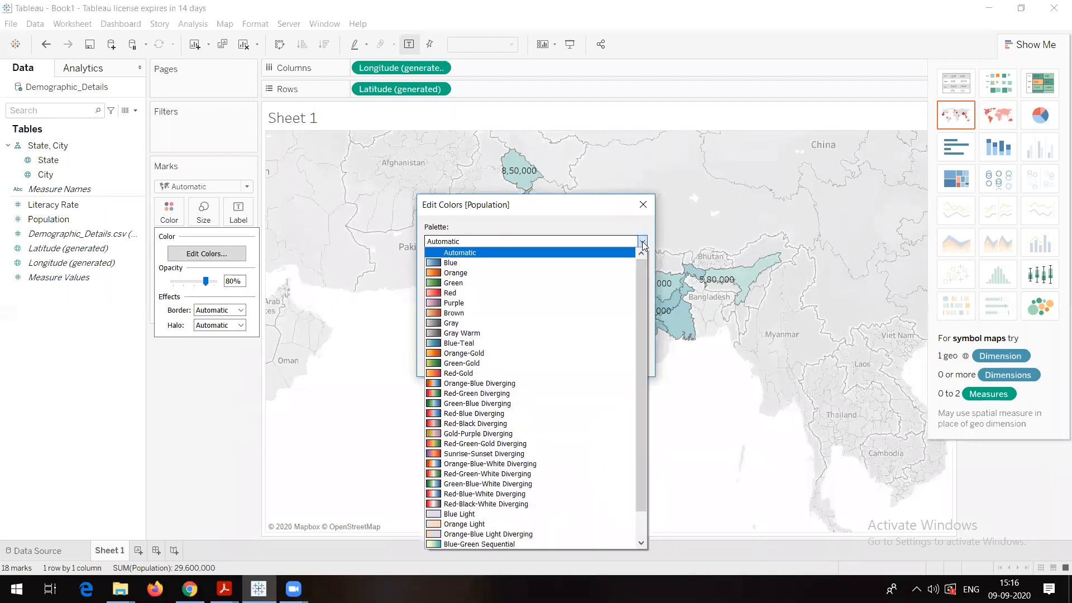
click(461, 293)
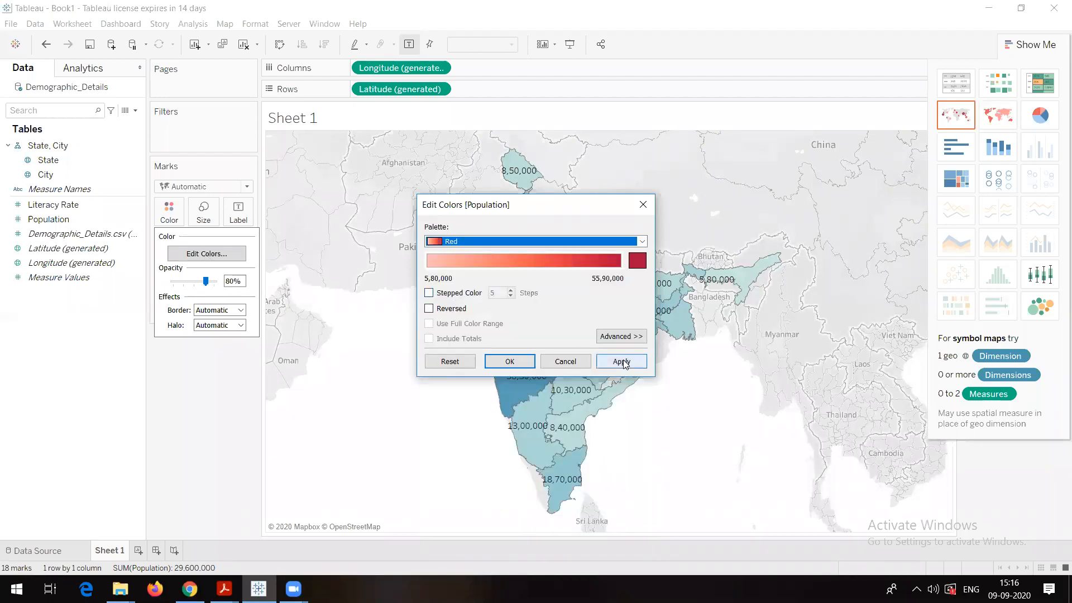
click(622, 361)
click(509, 361)
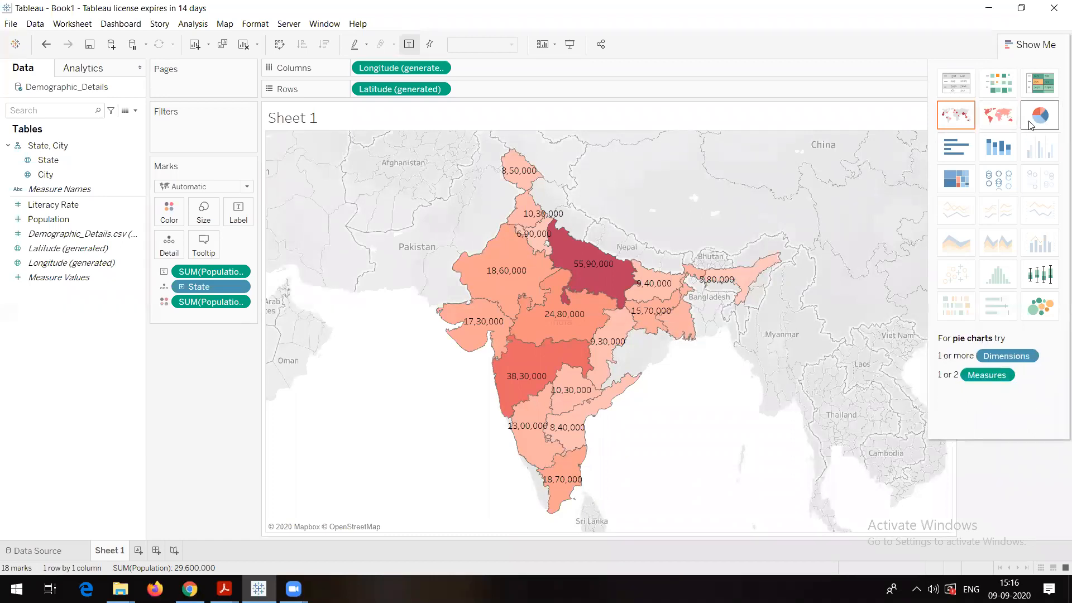
Try showing population by state as horizontal bars, stacked bars and a treemap.
click(965, 151)
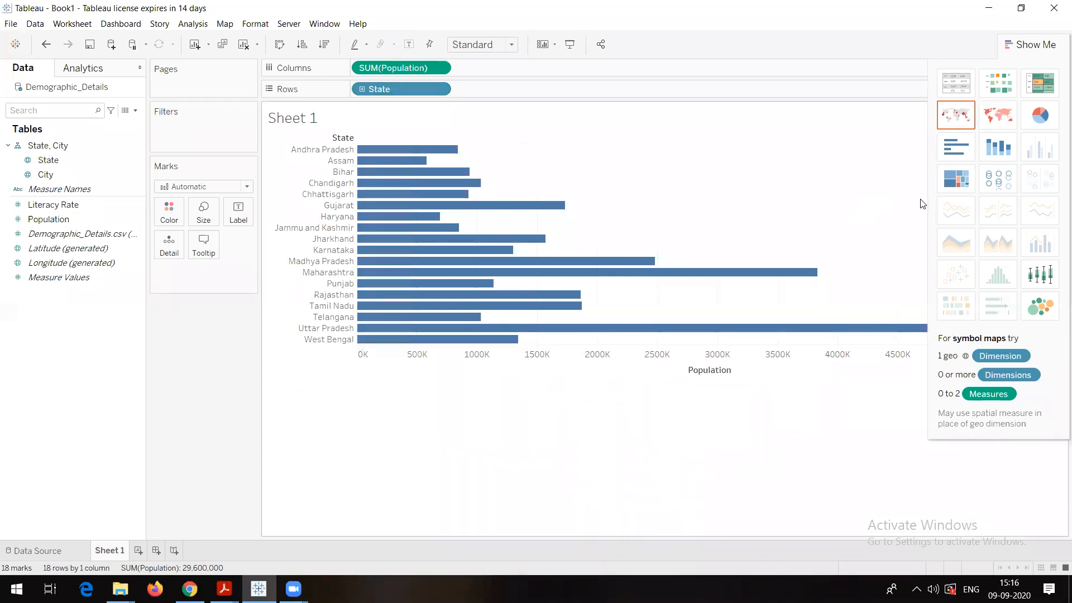
click(998, 155)
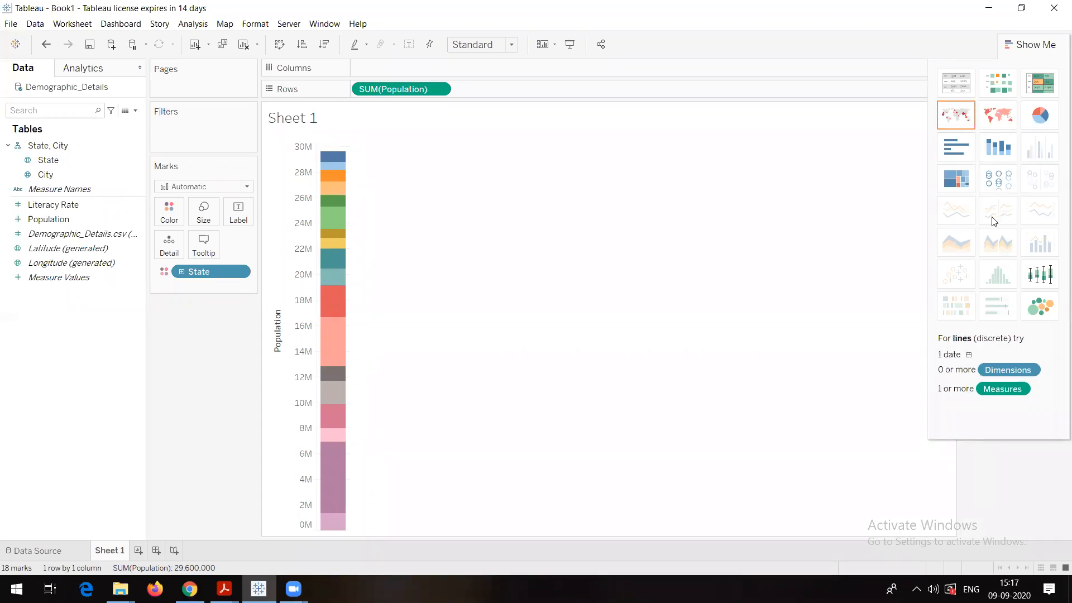
click(955, 189)
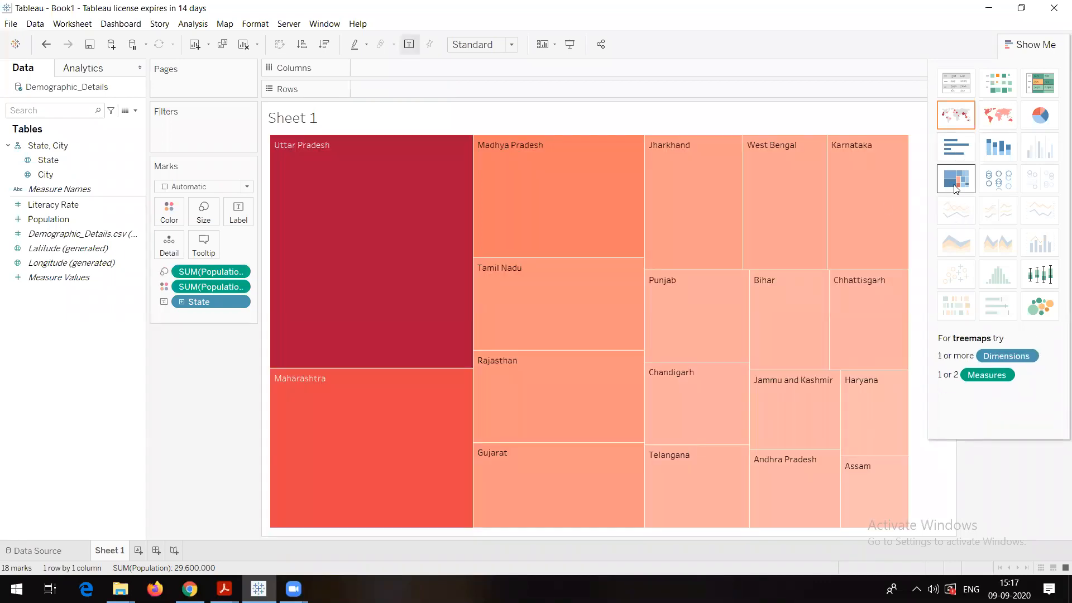
mouse_move(420, 263)
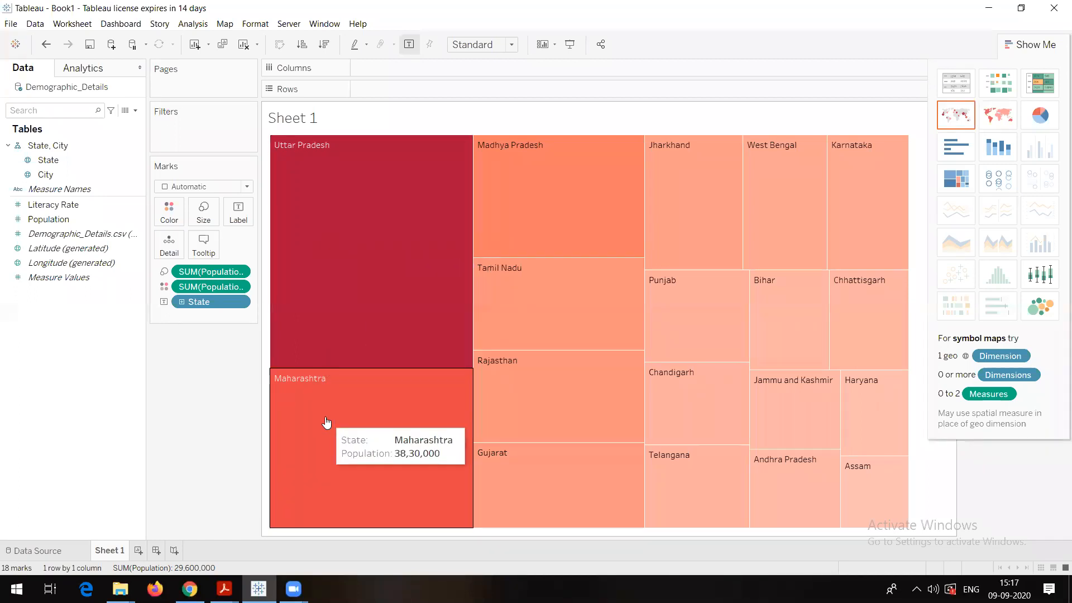
Try showing population by state as a box-and-whisker plot, packed bubbles, a pie chart and a text table.
click(1046, 273)
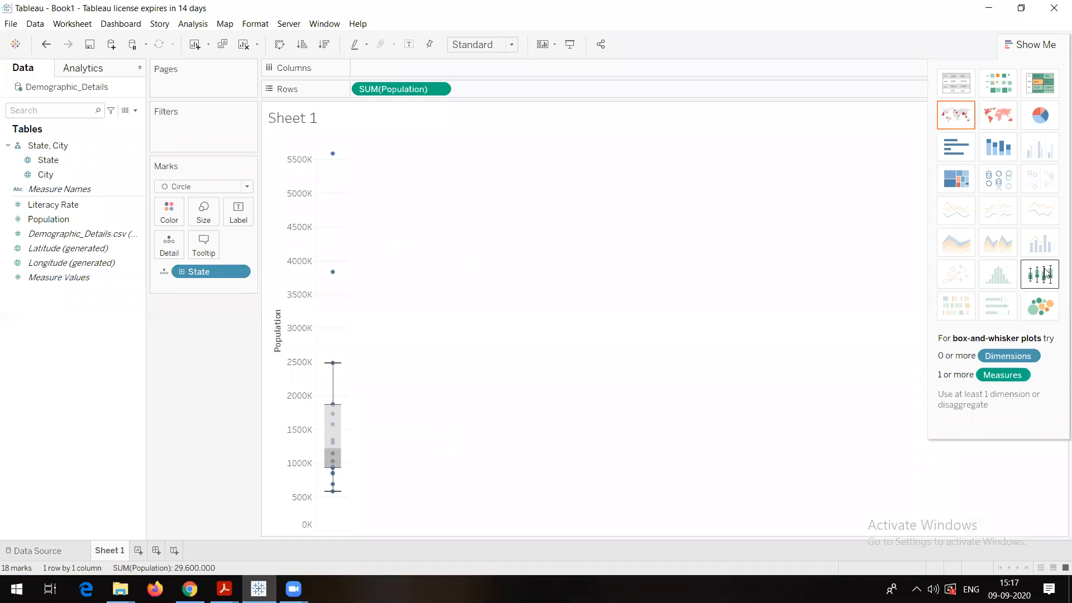
click(1040, 306)
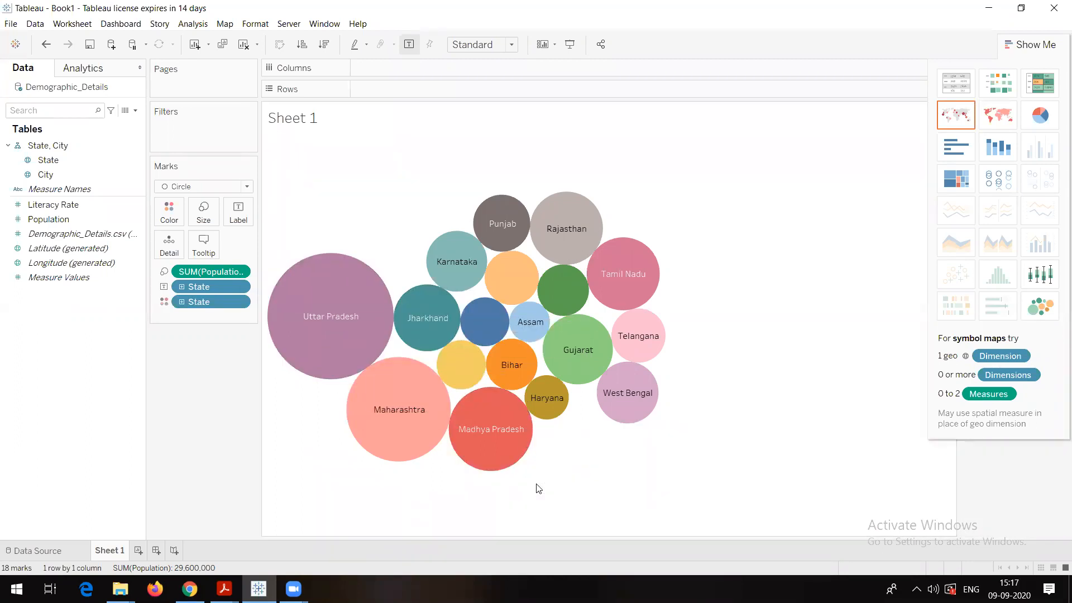
mouse_move(627, 389)
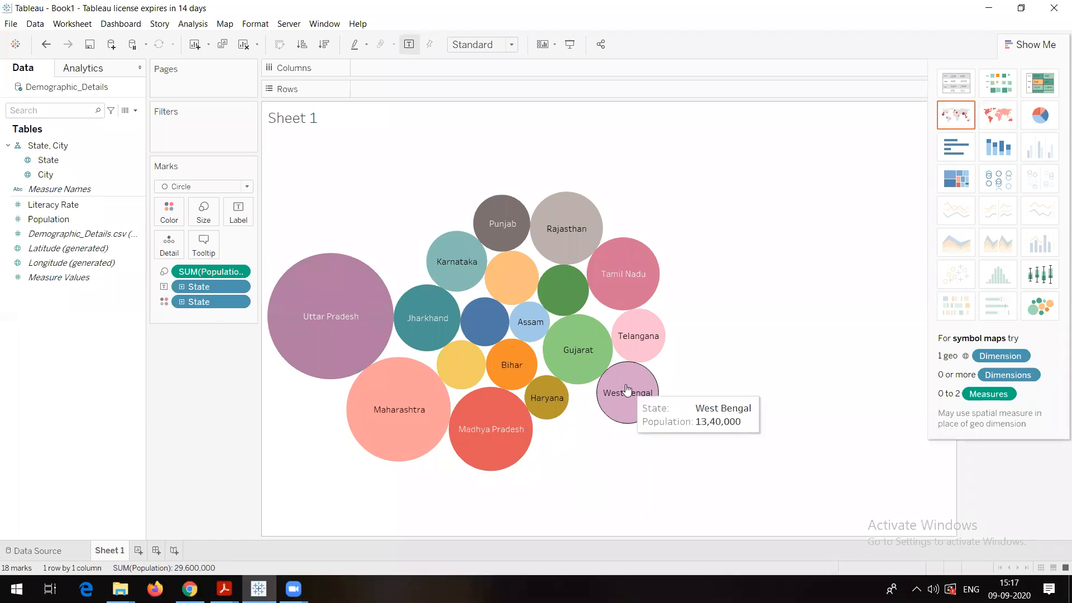
click(1038, 116)
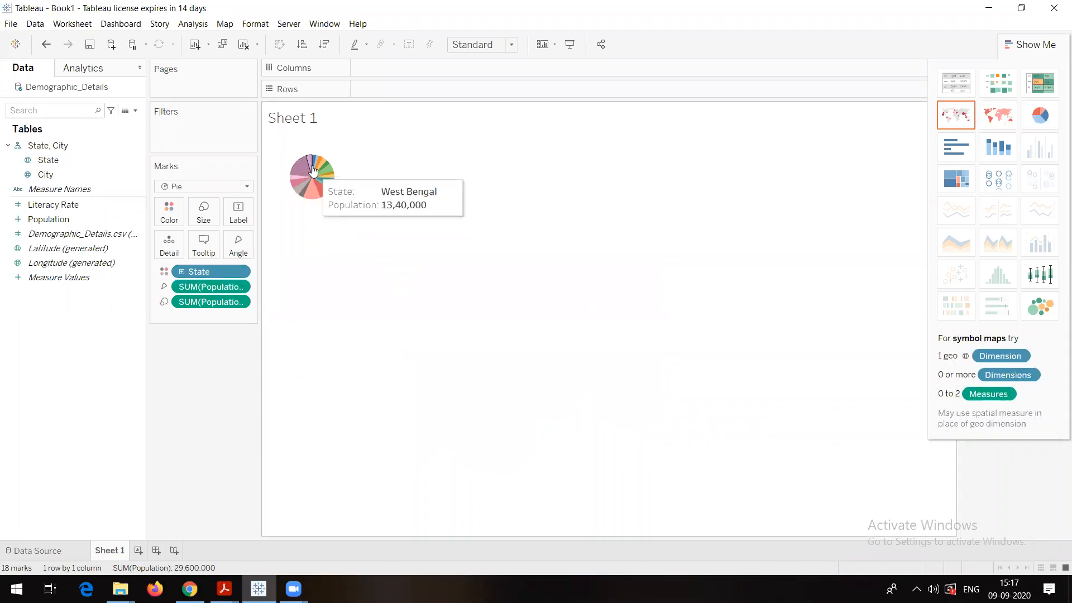
click(957, 84)
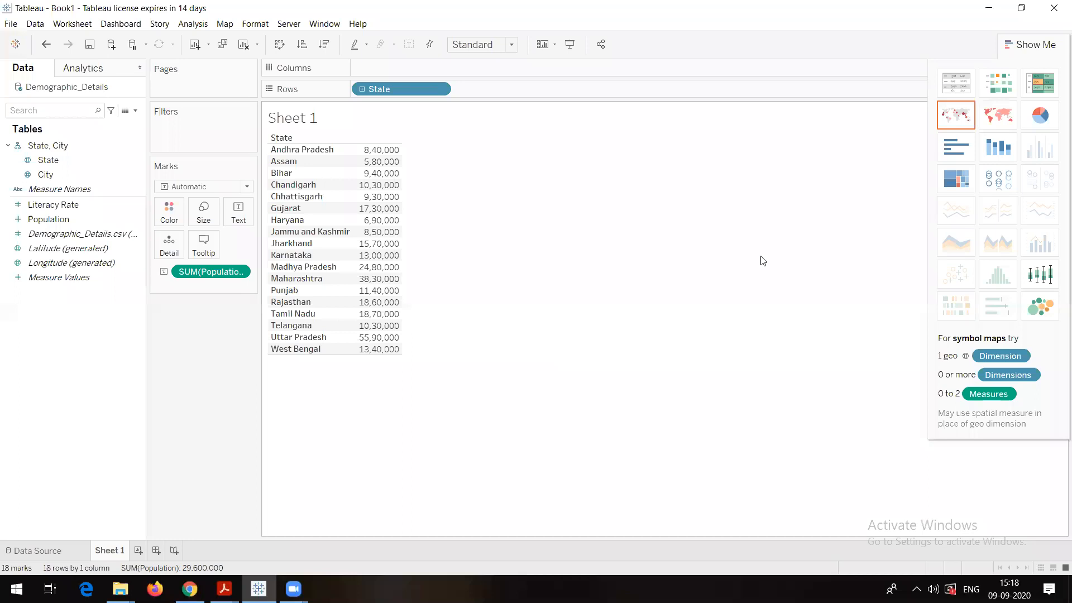
Switch the sheet back to the filled state map and label the states with Population.
click(996, 128)
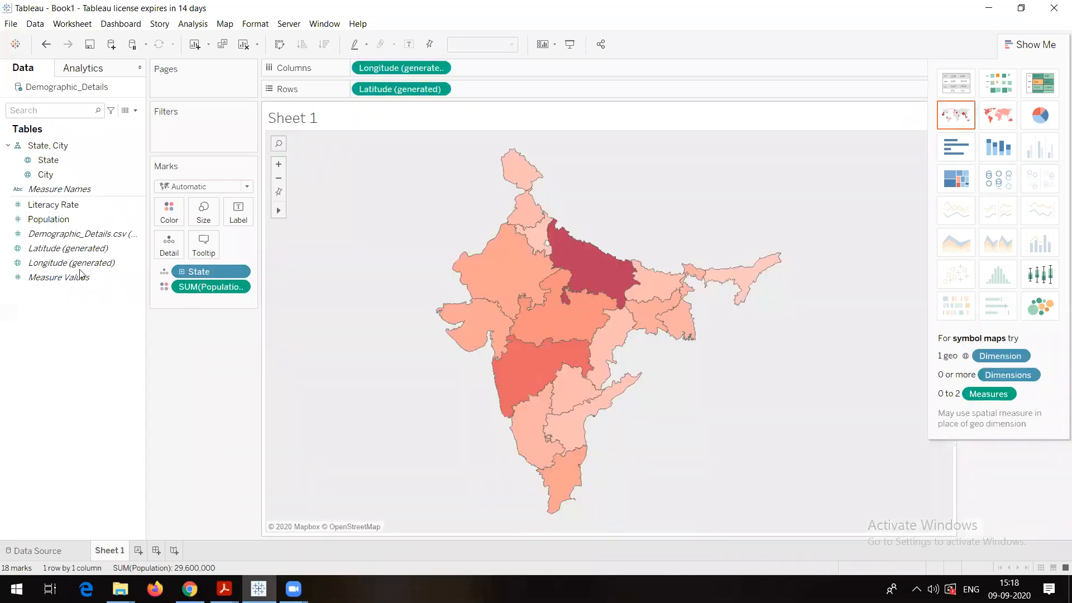
drag(55, 219, 239, 215)
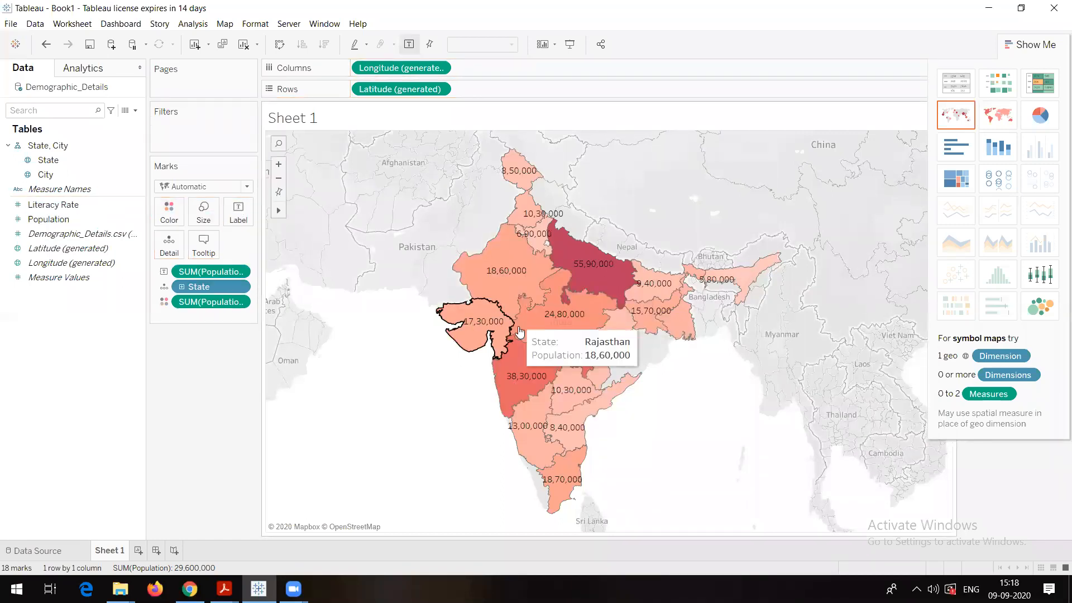
click(519, 353)
right_click(519, 350)
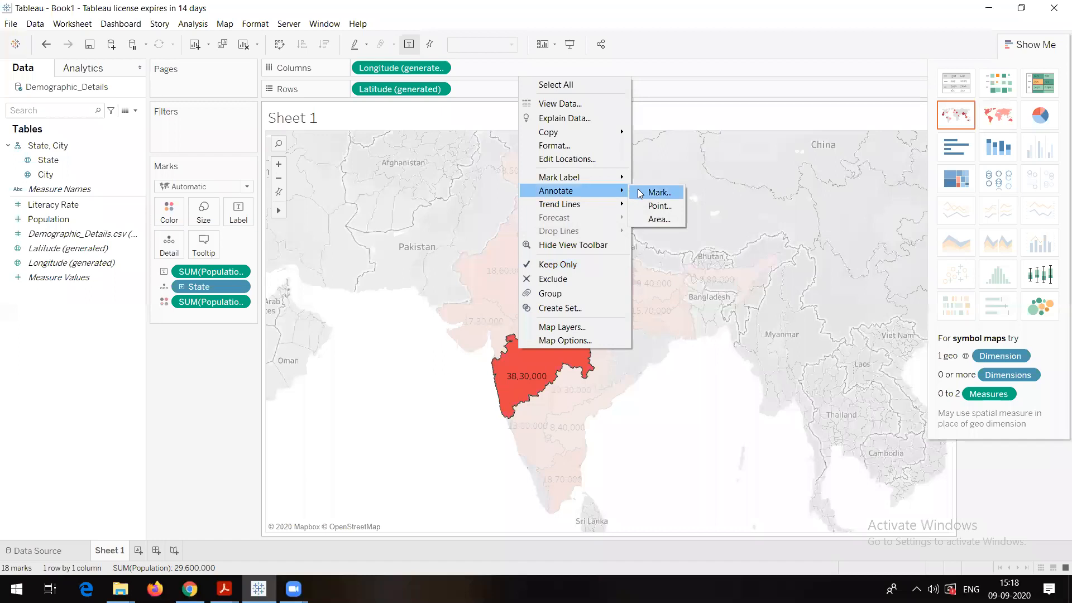
click(636, 192)
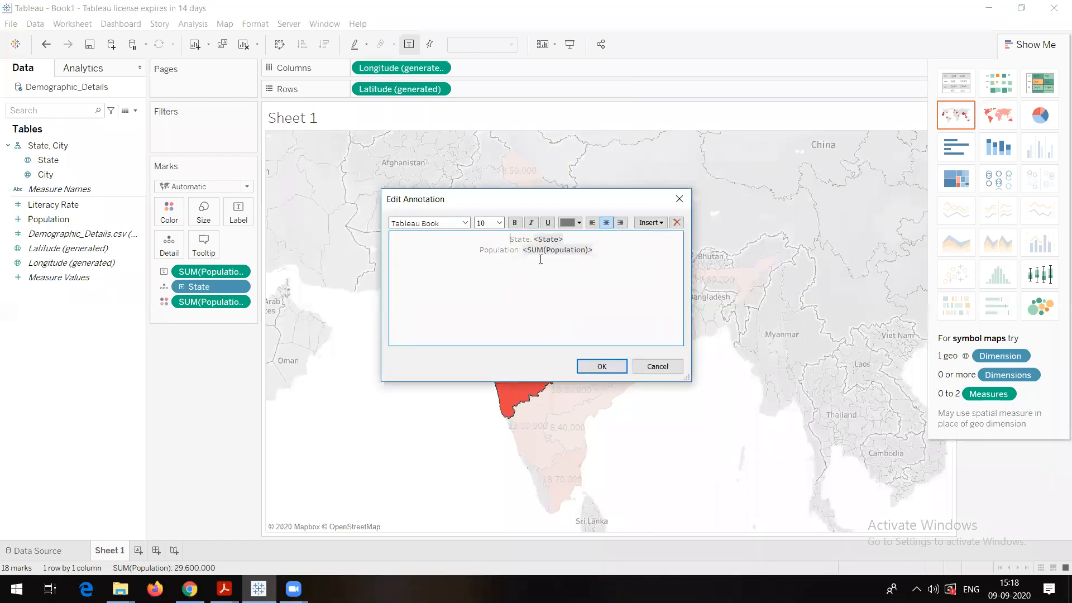
click(681, 200)
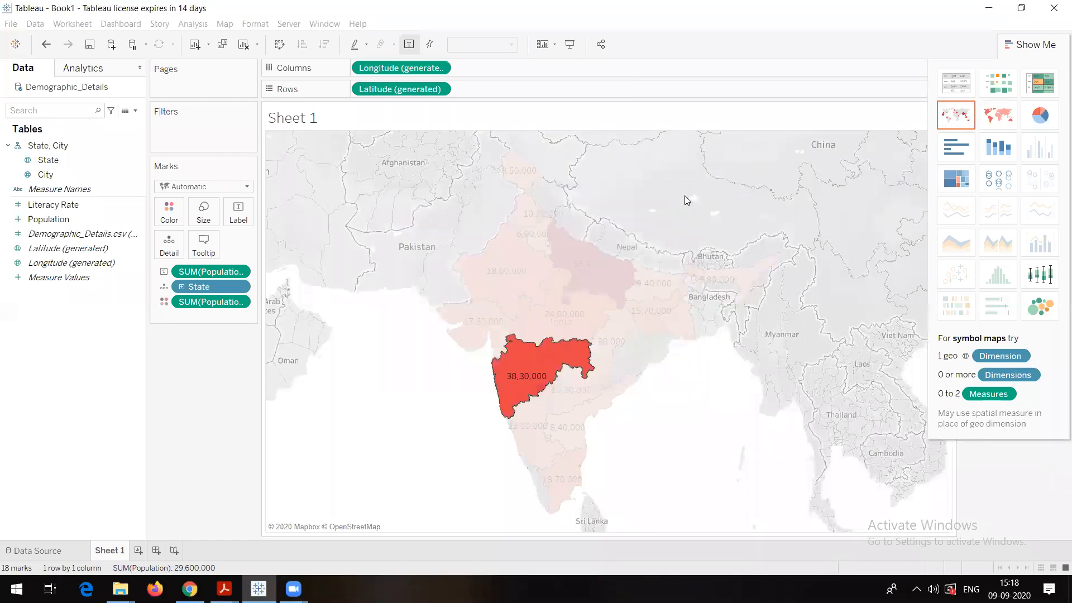
Highlight individual states on the map in turn, including Gujarat and Uttar Pradesh, ending with Maharashtra.
click(550, 350)
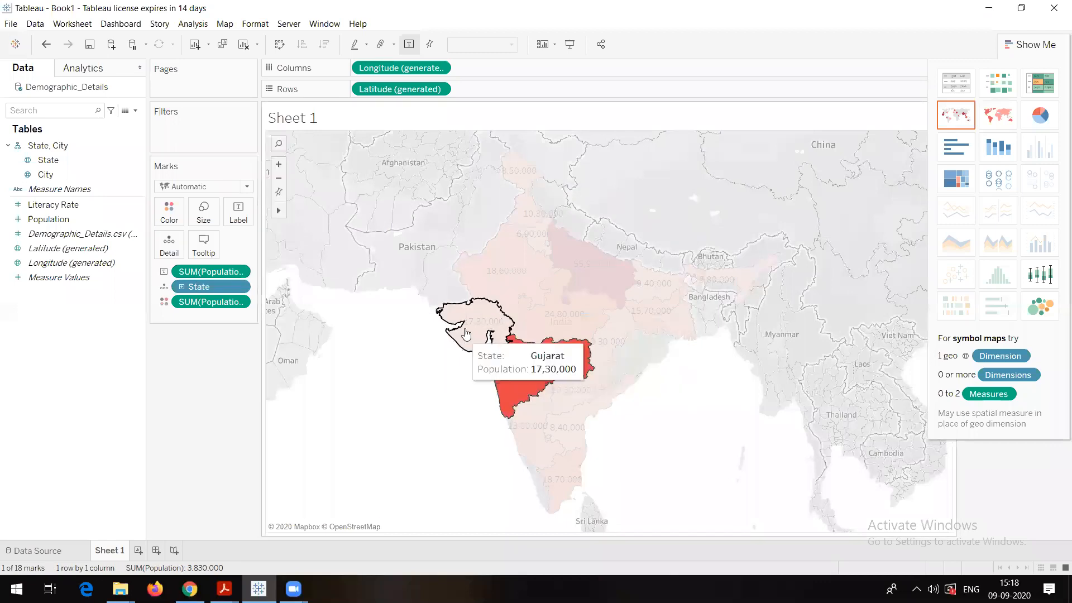
click(491, 269)
click(477, 314)
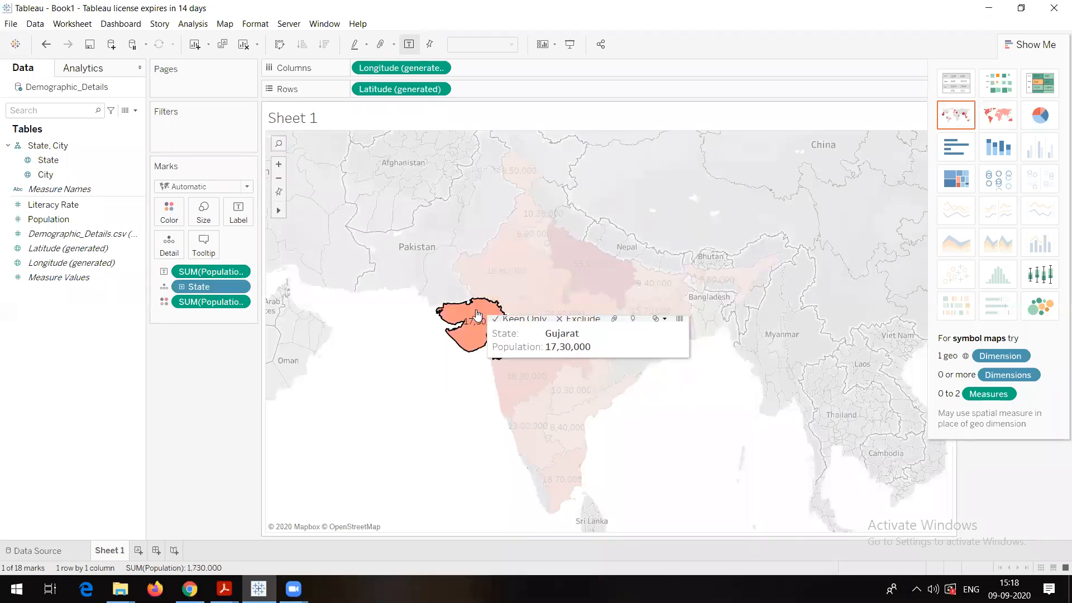
click(603, 259)
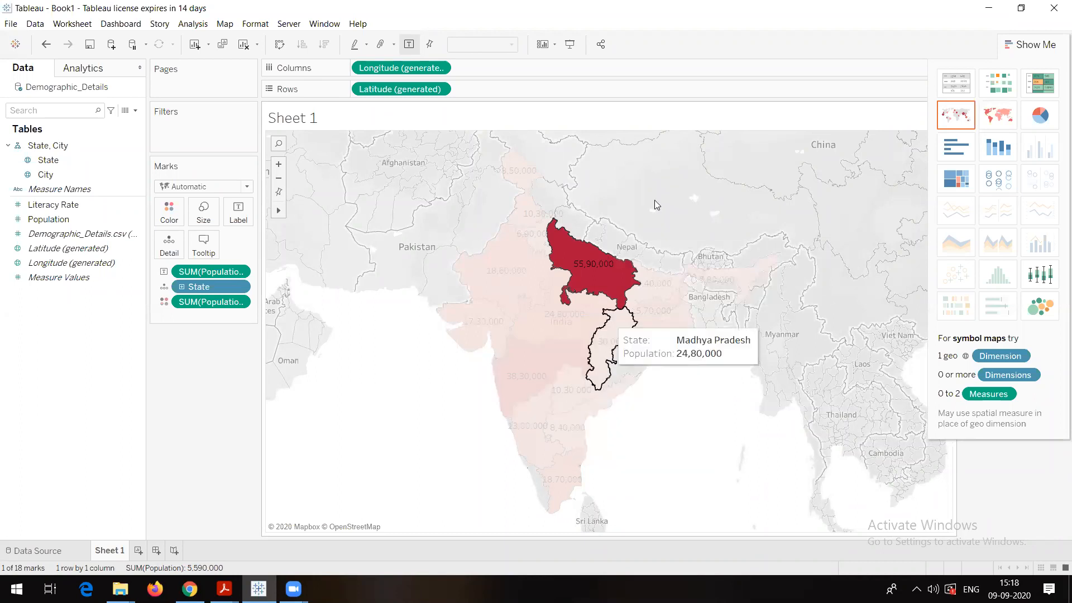
click(522, 282)
click(530, 391)
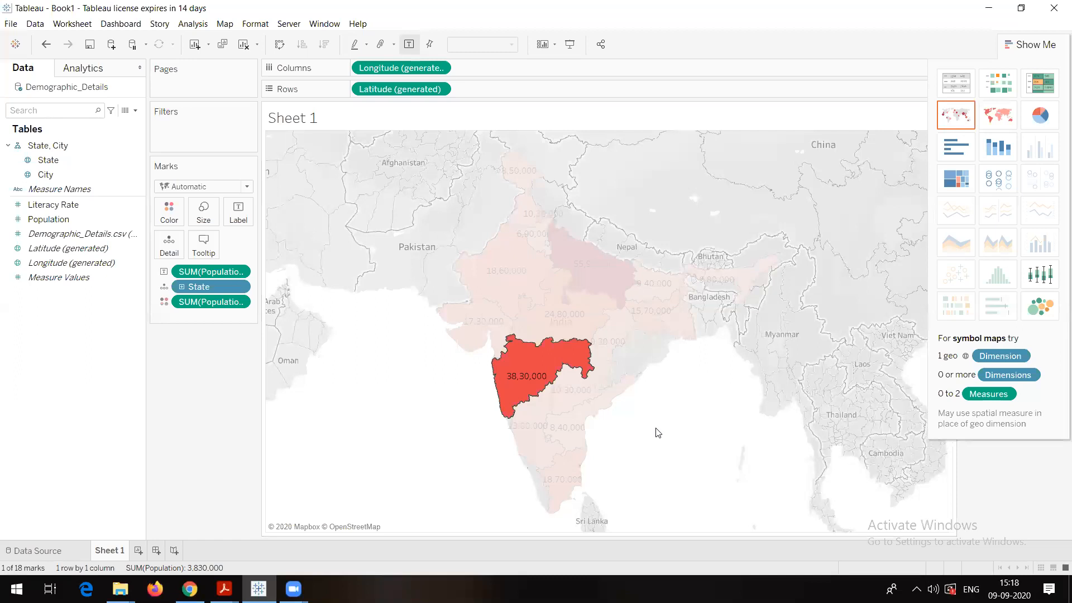
mouse_move(989, 342)
mouse_down()
mouse_move(952, 367)
mouse_move(936, 403)
mouse_up()
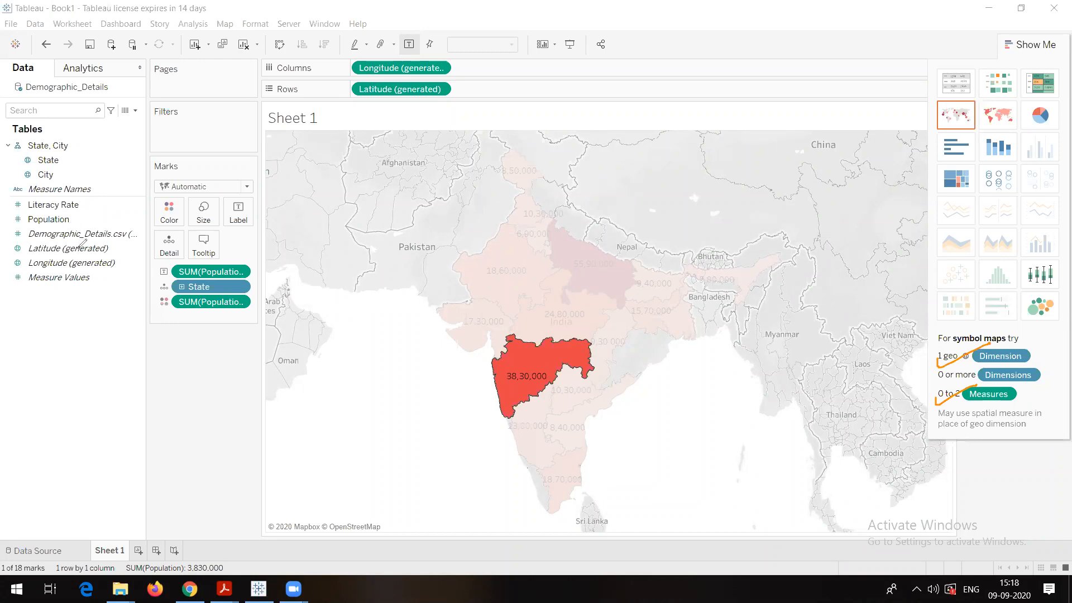
drag(27, 286, 67, 281)
click(701, 120)
mouse_move(399, 163)
mouse_down()
mouse_move(390, 183)
mouse_move(433, 149)
mouse_move(473, 169)
mouse_move(561, 128)
mouse_move(595, 129)
mouse_move(596, 156)
mouse_up()
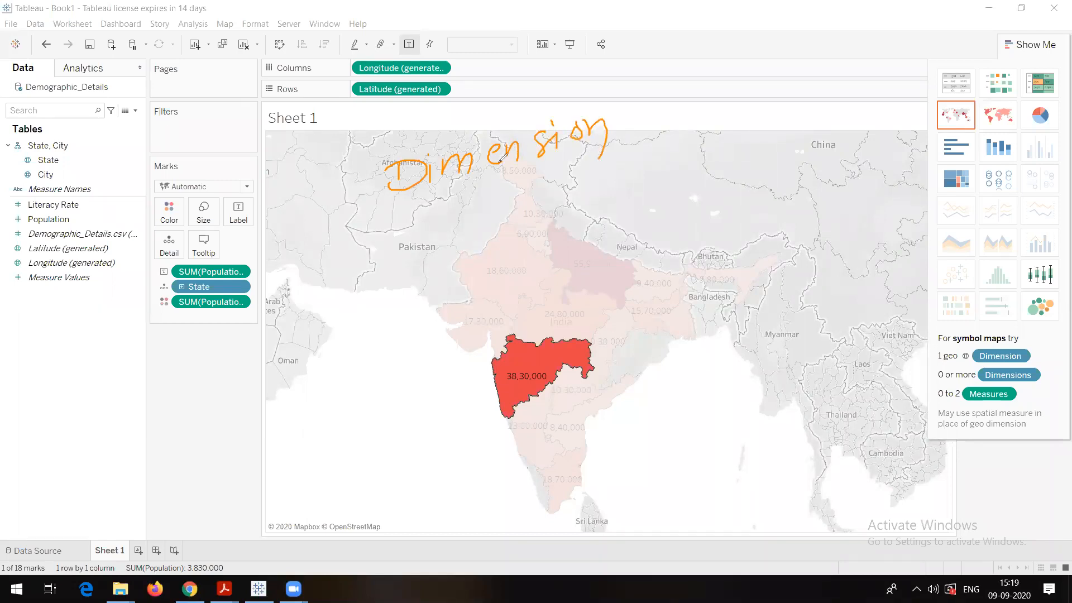
mouse_move(403, 209)
mouse_down()
mouse_move(558, 154)
mouse_move(514, 160)
mouse_up()
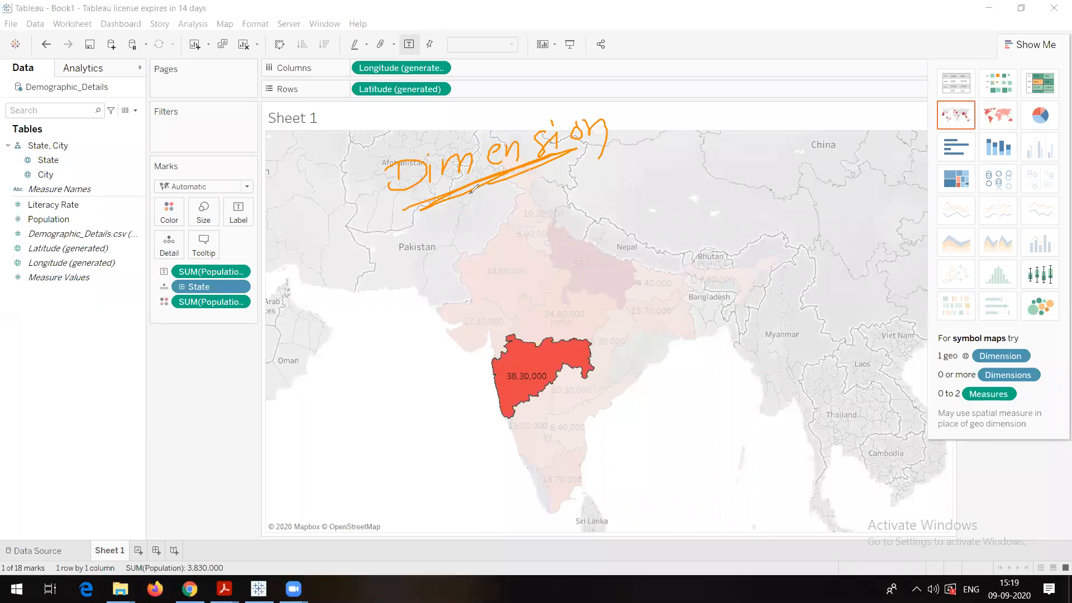
mouse_move(537, 208)
mouse_down()
mouse_move(535, 246)
mouse_move(599, 178)
mouse_move(609, 205)
mouse_move(705, 151)
mouse_up()
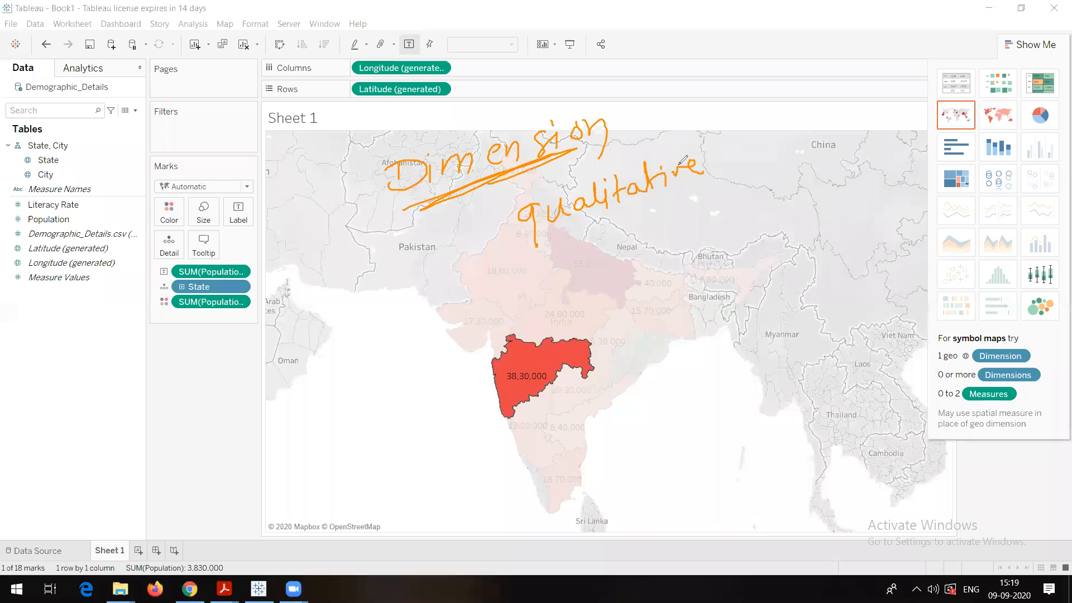
mouse_move(558, 239)
mouse_down()
mouse_move(595, 256)
mouse_move(624, 223)
mouse_move(704, 205)
mouse_move(728, 187)
mouse_move(732, 201)
mouse_up()
mouse_move(696, 258)
mouse_down()
mouse_move(692, 289)
mouse_move(745, 264)
mouse_move(815, 258)
mouse_up()
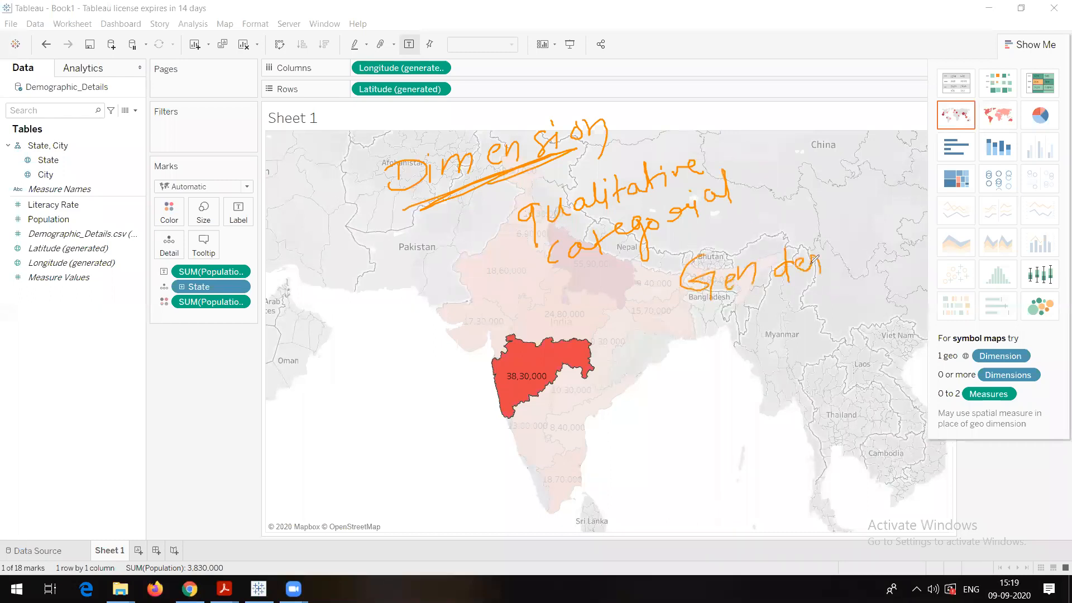
Handwrite Male and Female beneath the Gender annotation over the map, ruling lines between them and framing them as a table.
mouse_move(724, 342)
mouse_down()
mouse_move(753, 324)
mouse_move(782, 330)
mouse_move(795, 305)
mouse_move(808, 319)
mouse_up()
drag(664, 314, 874, 274)
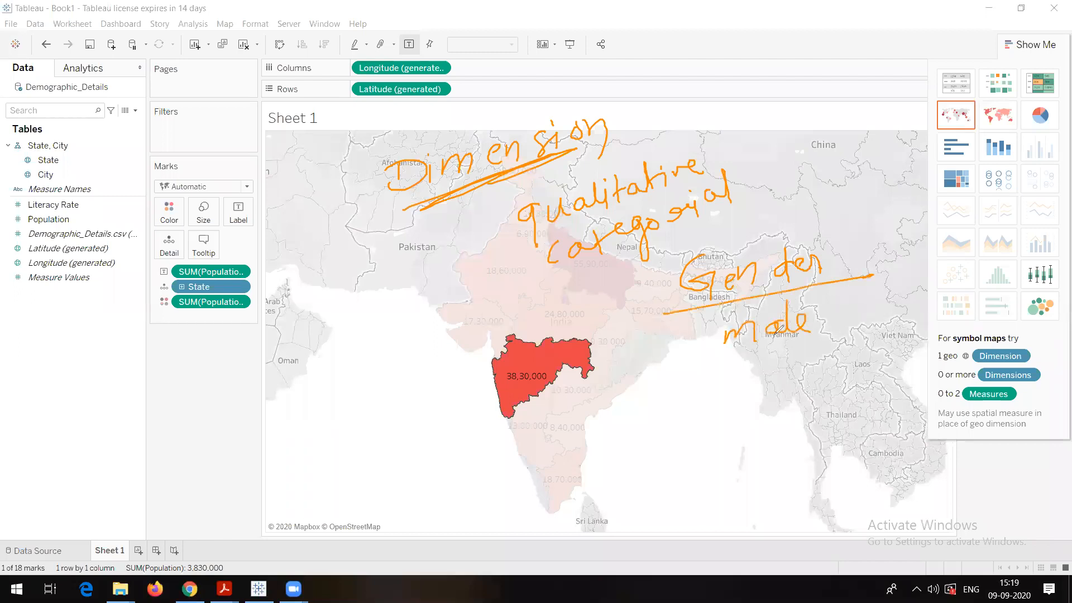
drag(677, 372, 852, 334)
mouse_move(718, 385)
mouse_down()
mouse_move(748, 380)
mouse_move(725, 421)
mouse_move(837, 349)
mouse_move(871, 360)
mouse_up()
mouse_move(664, 256)
mouse_down()
mouse_move(776, 422)
mouse_move(901, 268)
mouse_move(681, 258)
mouse_up()
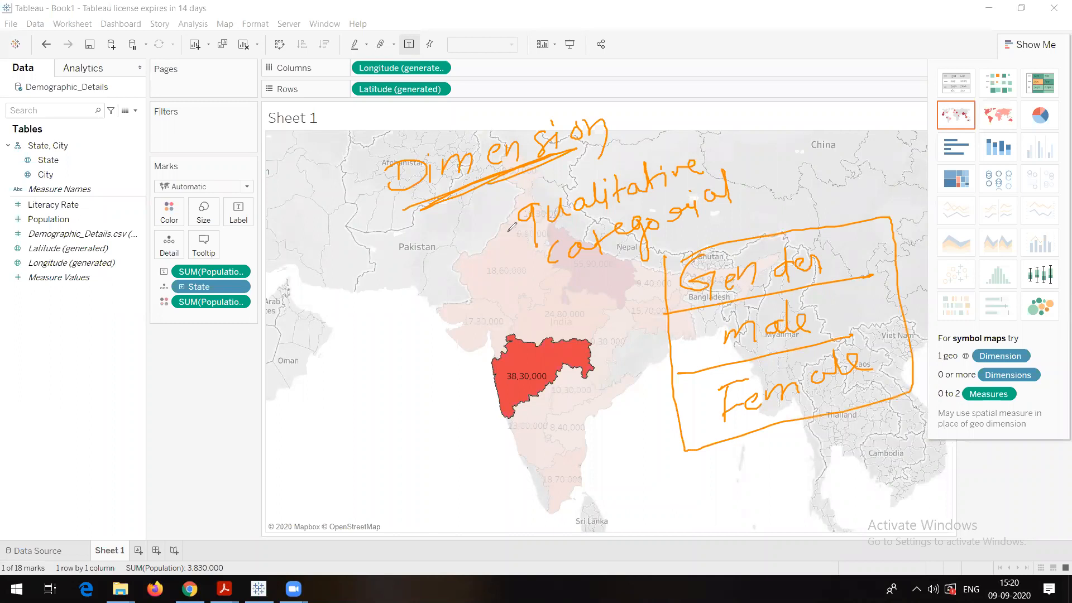
Mark the Qualitative and Categorial notes, circle the Dimension annotation, and handwrite "measure" with a double underline over the map.
drag(522, 222, 502, 241)
drag(518, 299, 554, 261)
mouse_move(430, 130)
mouse_down()
mouse_move(370, 160)
mouse_move(351, 190)
mouse_up()
mouse_move(507, 189)
mouse_down()
mouse_move(619, 125)
mouse_move(480, 108)
mouse_move(397, 130)
mouse_up()
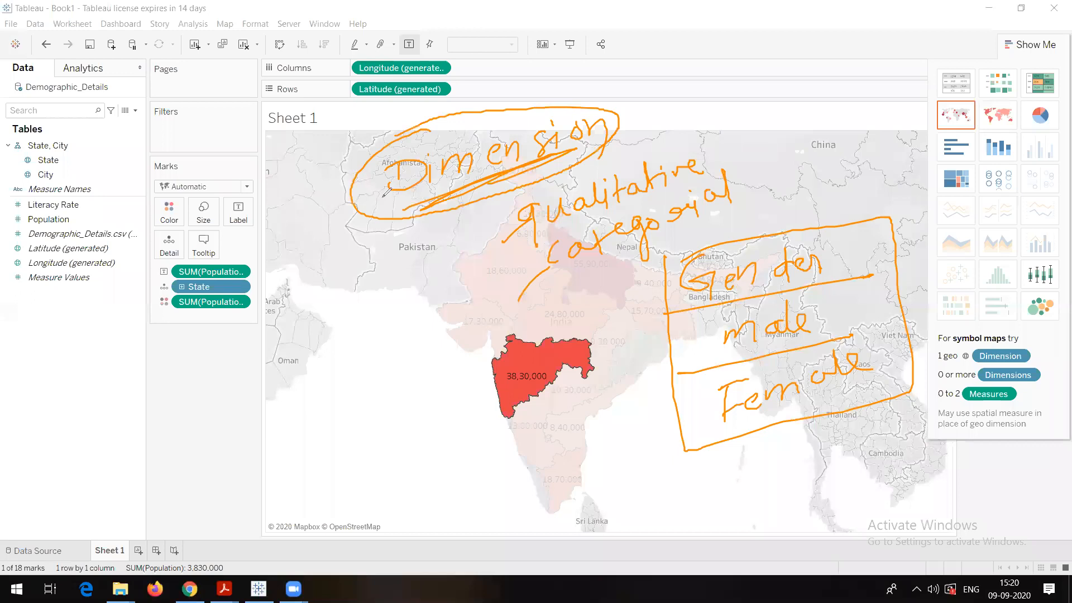
mouse_move(345, 314)
mouse_down()
mouse_move(370, 331)
mouse_move(483, 257)
mouse_move(494, 273)
mouse_up()
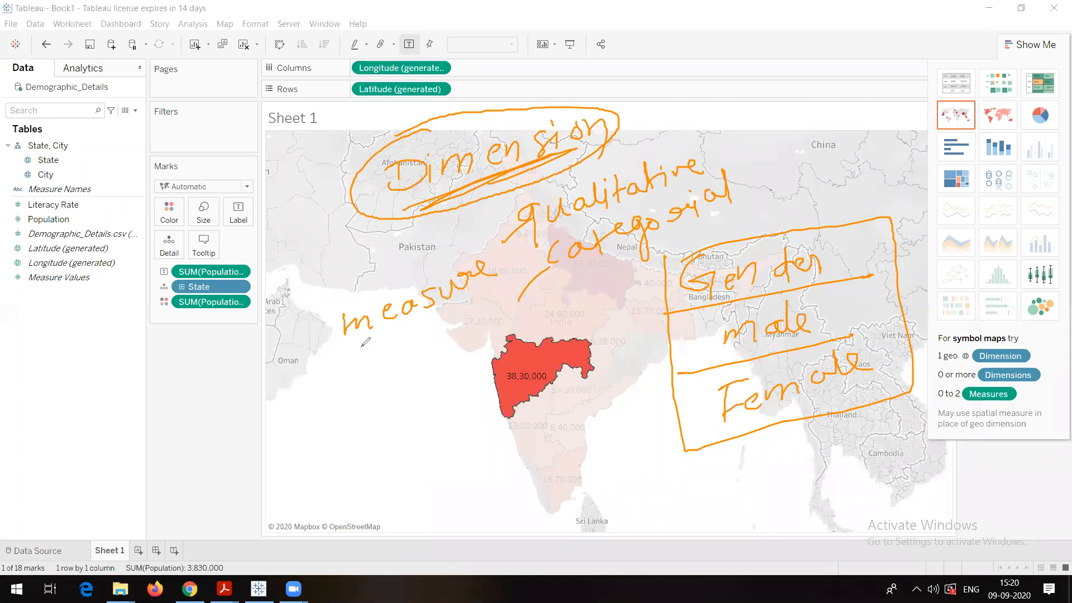
mouse_move(349, 351)
mouse_down()
mouse_move(441, 310)
mouse_move(461, 313)
mouse_up()
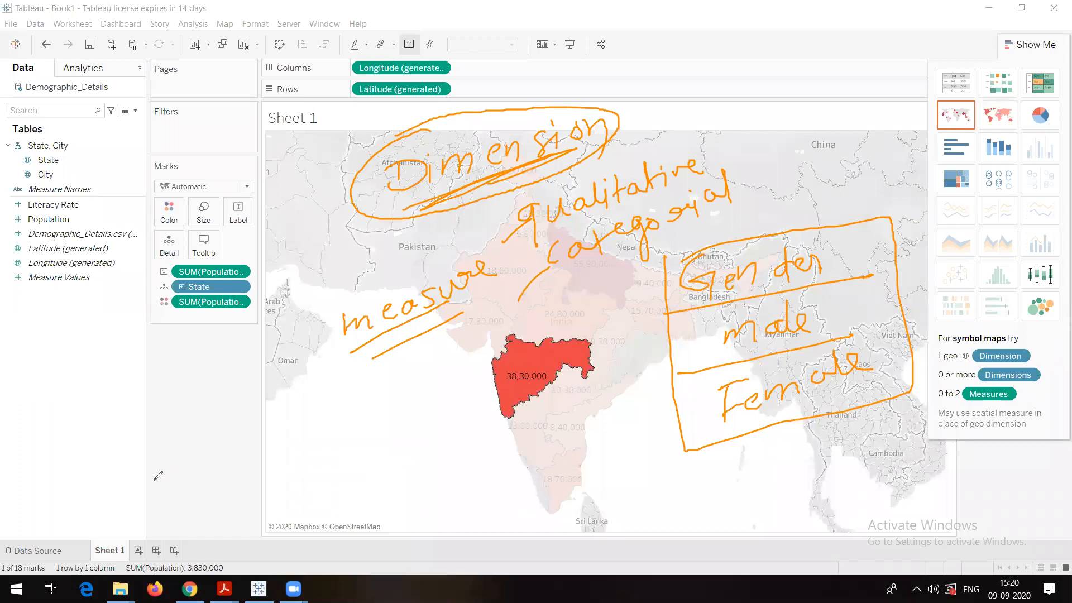
Handwrite a circled "e.g. Sales" with a ruled column sketched above it as the measure example, and erase all screen annotations.
drag(151, 467, 123, 495)
mouse_move(169, 472)
mouse_down()
mouse_move(159, 481)
mouse_move(221, 475)
mouse_up()
mouse_move(129, 441)
mouse_down()
mouse_move(125, 373)
mouse_move(199, 439)
mouse_move(127, 442)
mouse_up()
drag(125, 388, 181, 377)
mouse_move(118, 403)
mouse_down()
mouse_move(175, 387)
mouse_move(178, 401)
mouse_up()
drag(133, 441, 176, 420)
mouse_move(138, 505)
mouse_down()
mouse_move(180, 486)
mouse_move(190, 495)
mouse_up()
drag(47, 508, 61, 490)
click(76, 495)
mouse_move(100, 472)
mouse_down()
mouse_move(96, 517)
mouse_move(122, 492)
mouse_up()
mouse_move(182, 433)
mouse_down()
mouse_move(115, 486)
mouse_move(218, 434)
mouse_up()
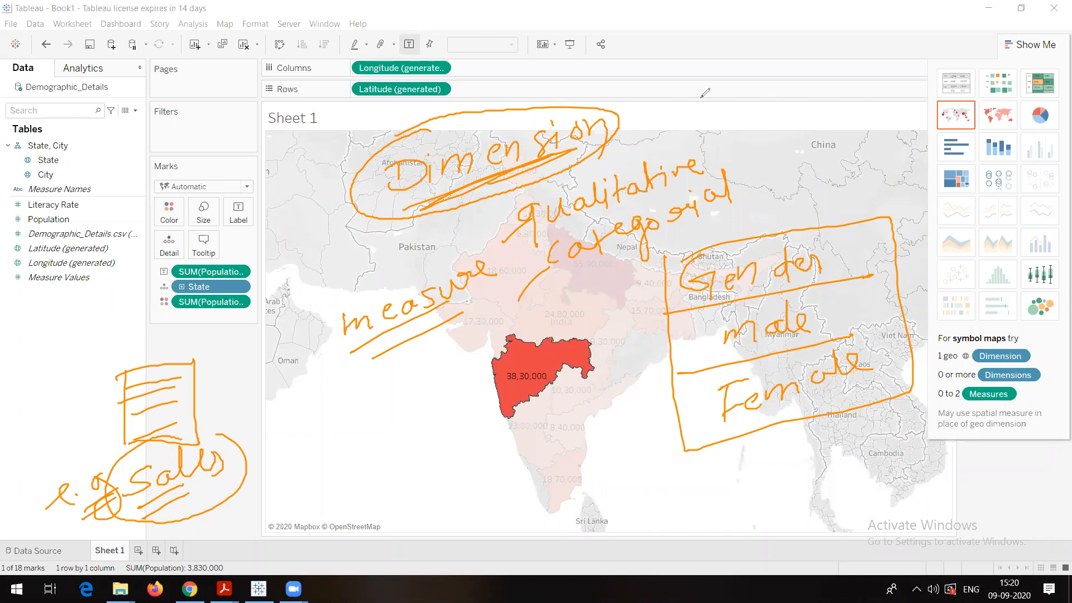
key(e)
click(776, 61)
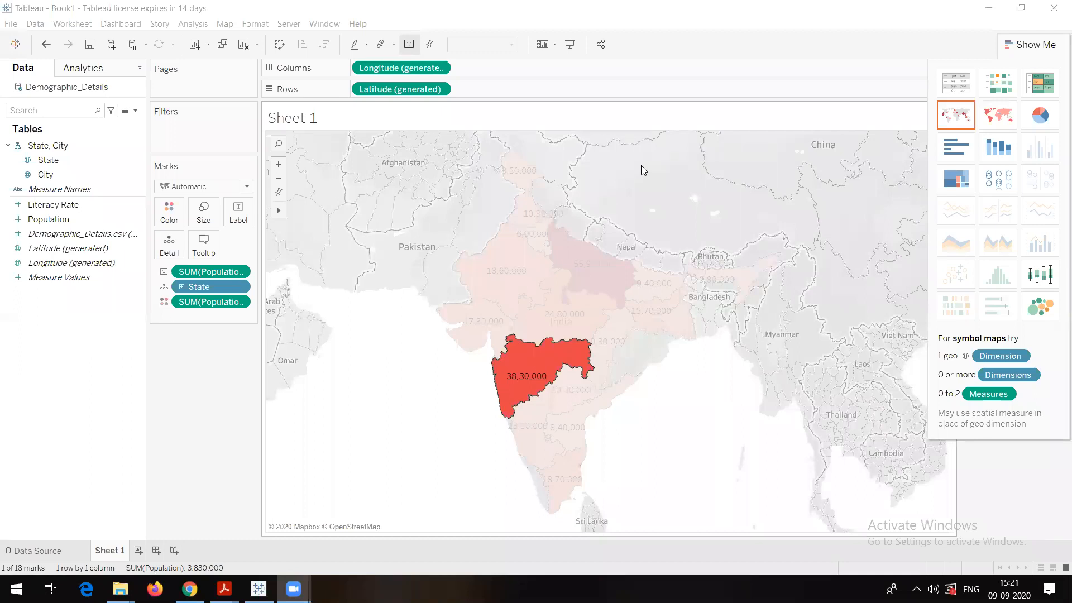
Switch to Tableau_Training_25_05_2020.pdf in Acrobat Reader and advance to the Tableau vs Excel slide on page 10.
click(985, 10)
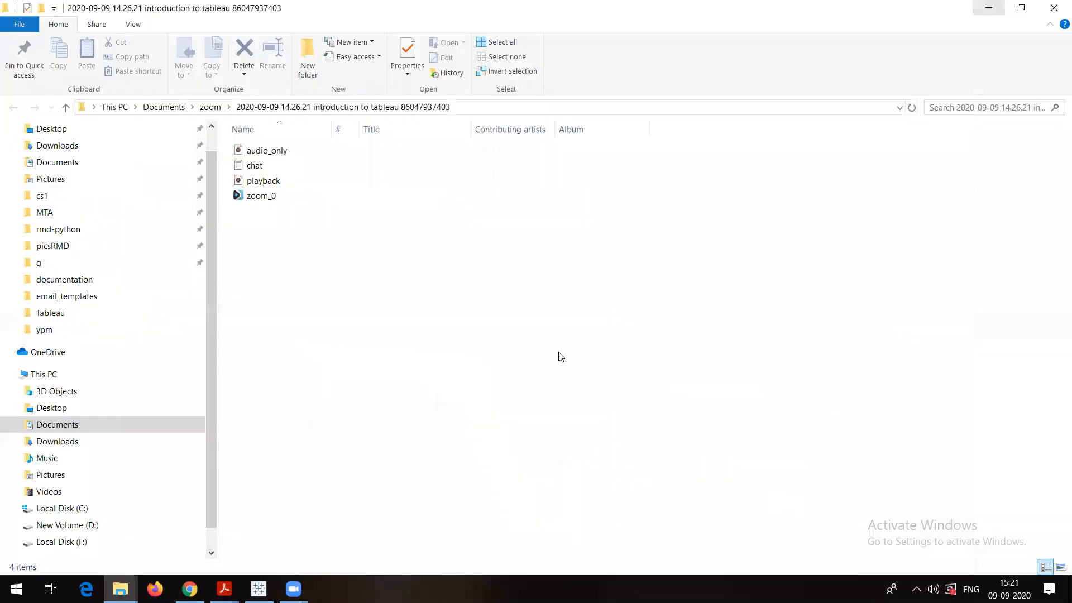
mouse_move(222, 585)
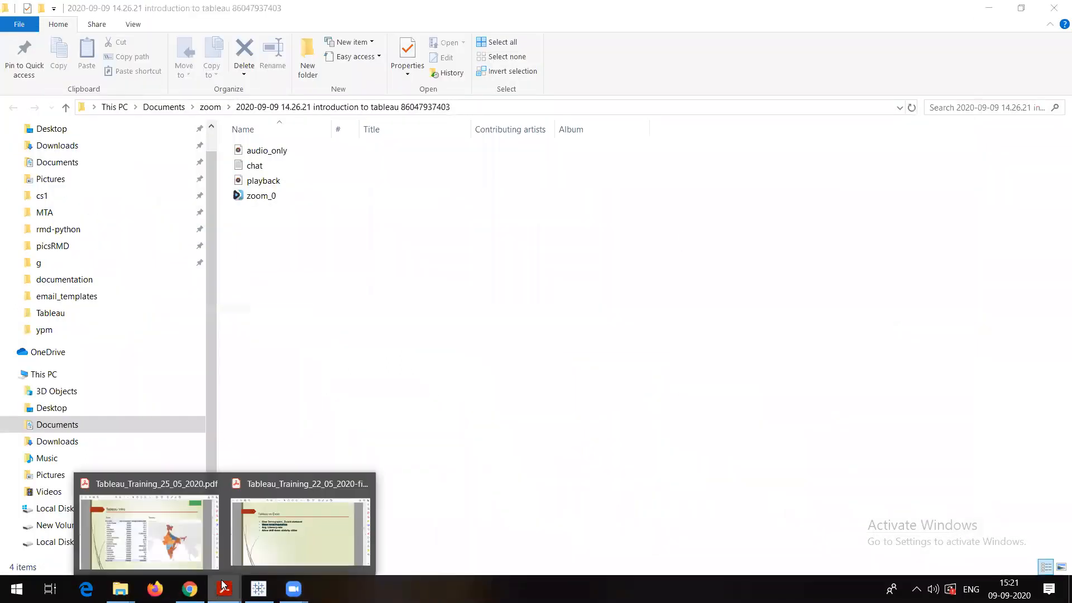
click(175, 534)
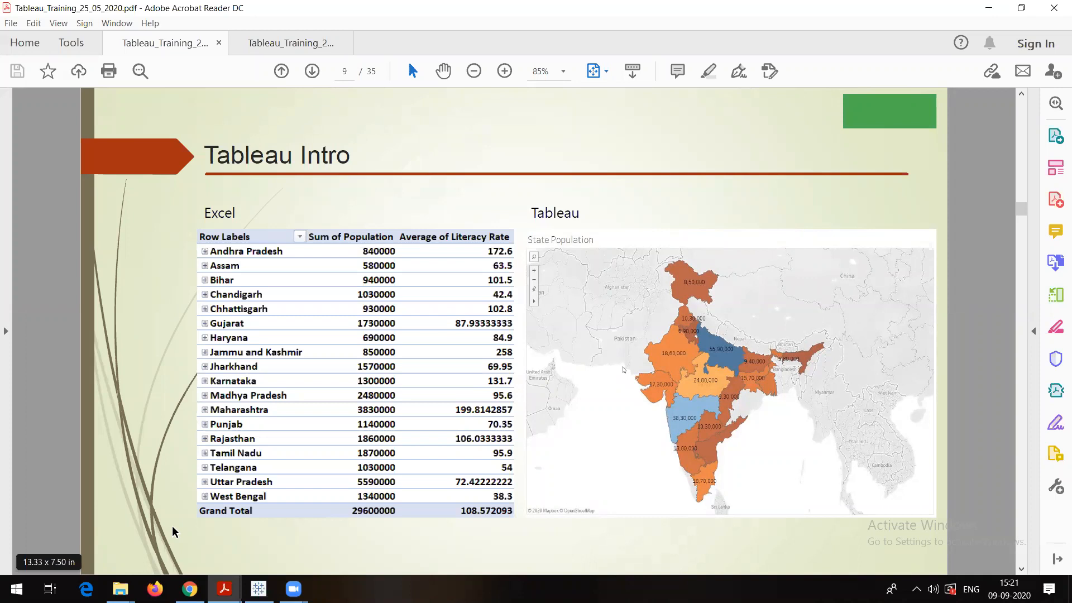
click(1021, 569)
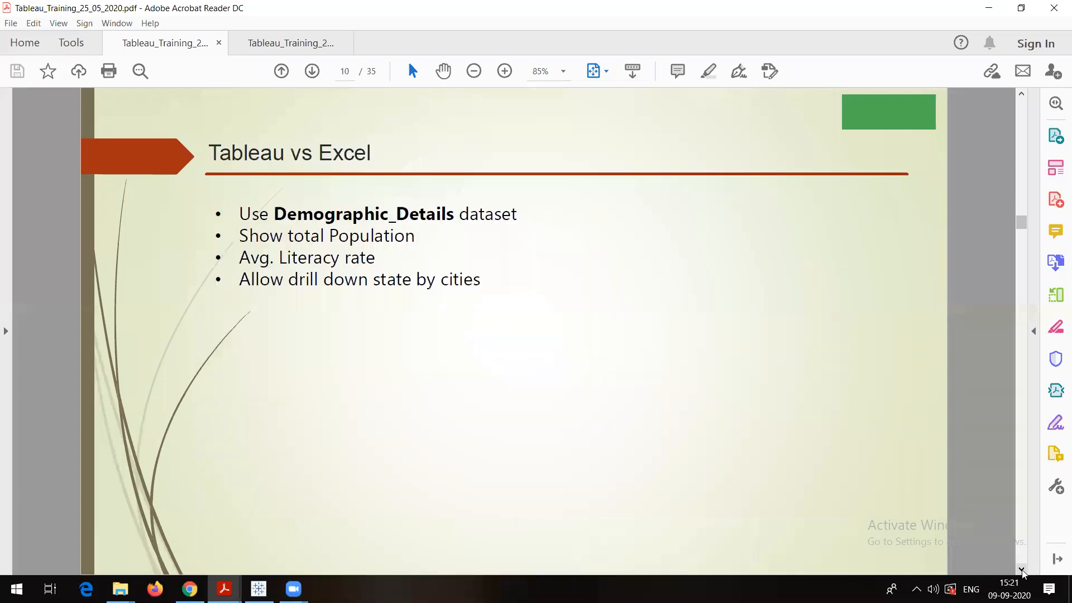